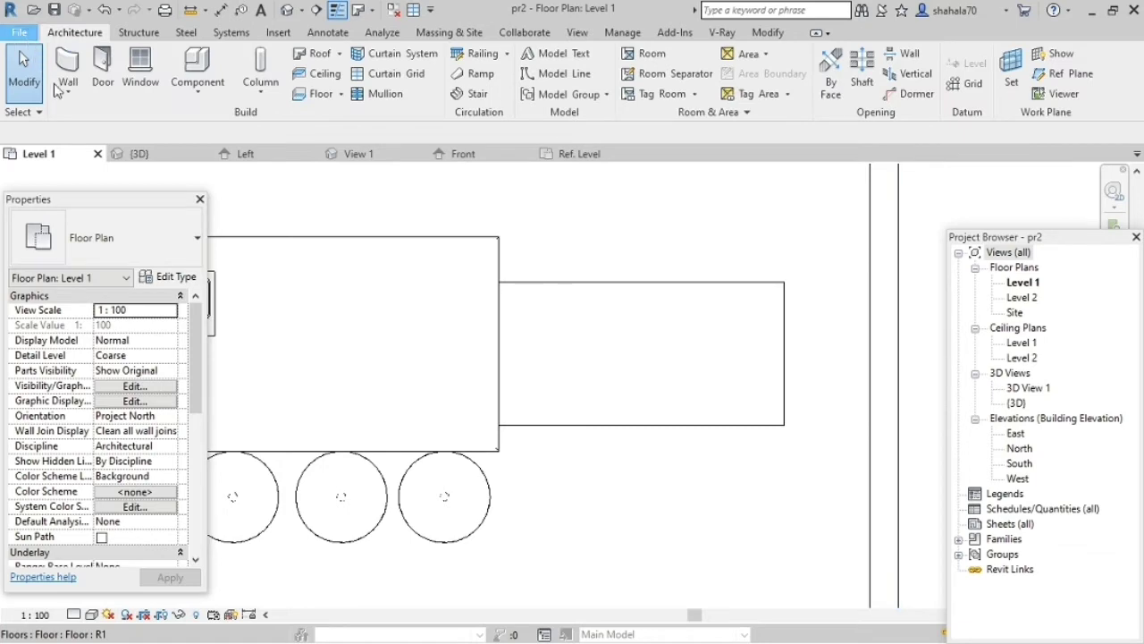
Step: Create a new family from the Metric Furniture template
left_click(20, 34)
mouse_move(110, 108)
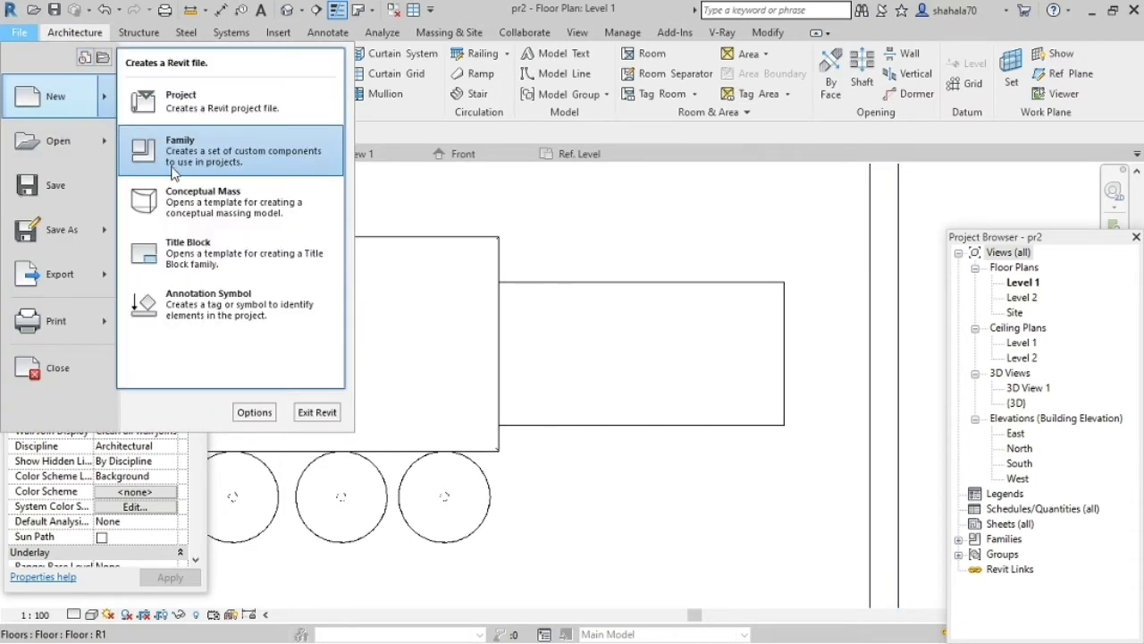
left_click(184, 147)
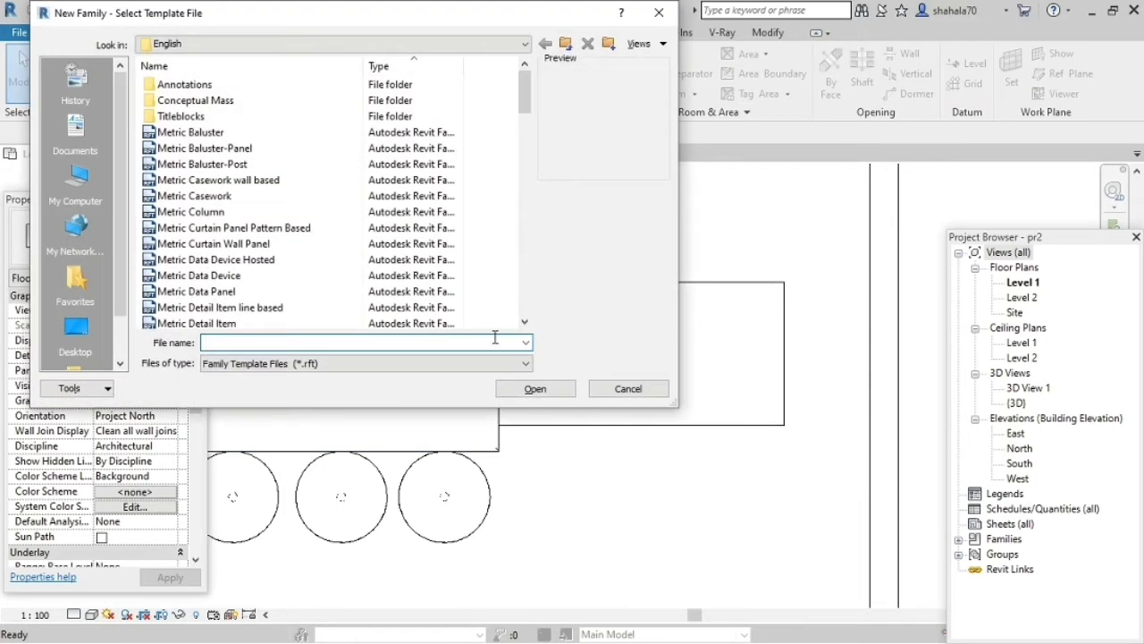
scroll(253, 212, "down", 8)
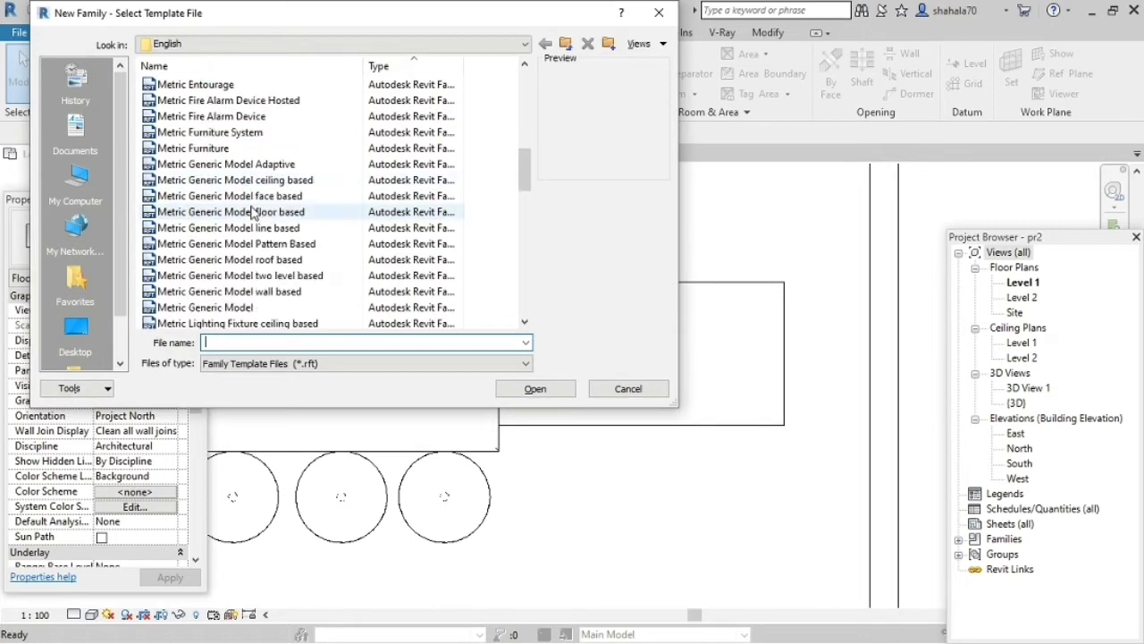
double_click(192, 147)
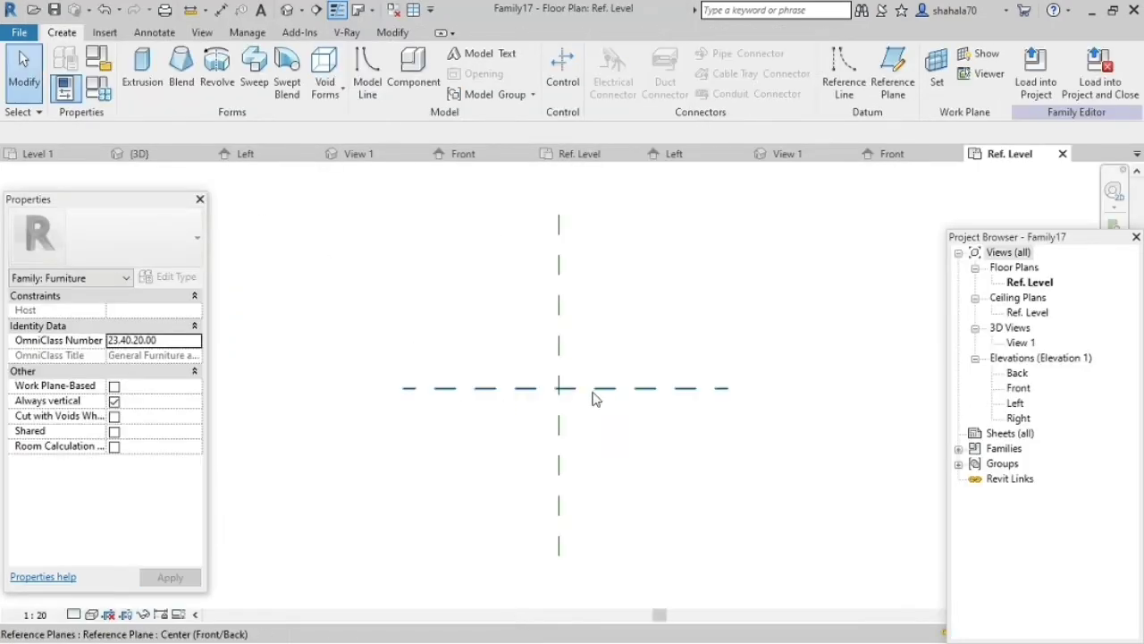
scroll(572, 393, "up", 4)
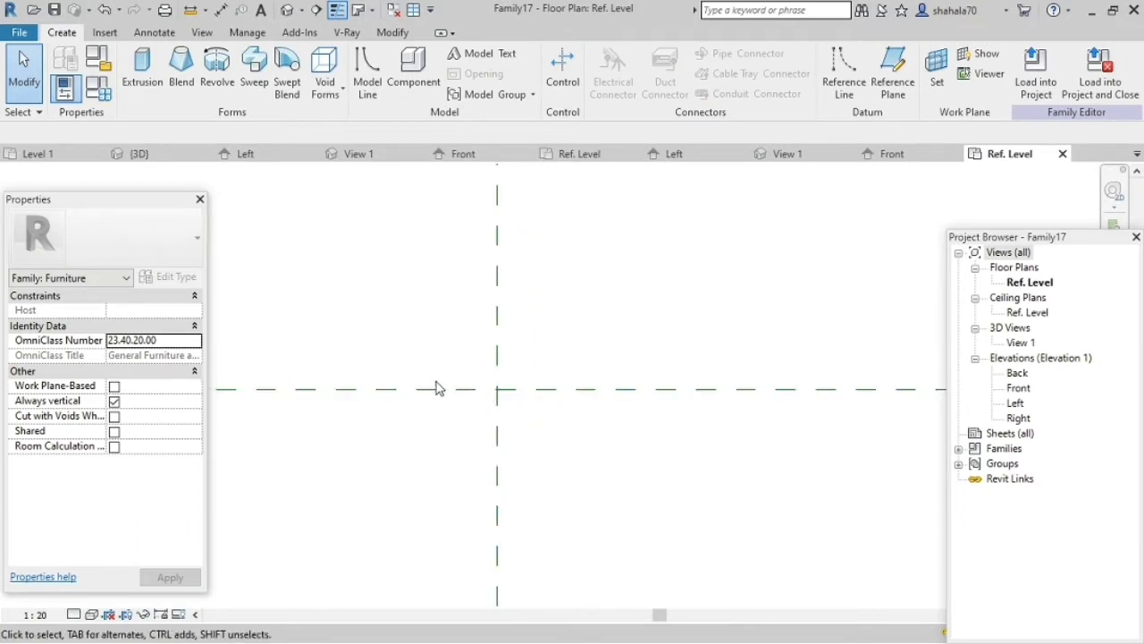
scroll(438, 389, "up", 1)
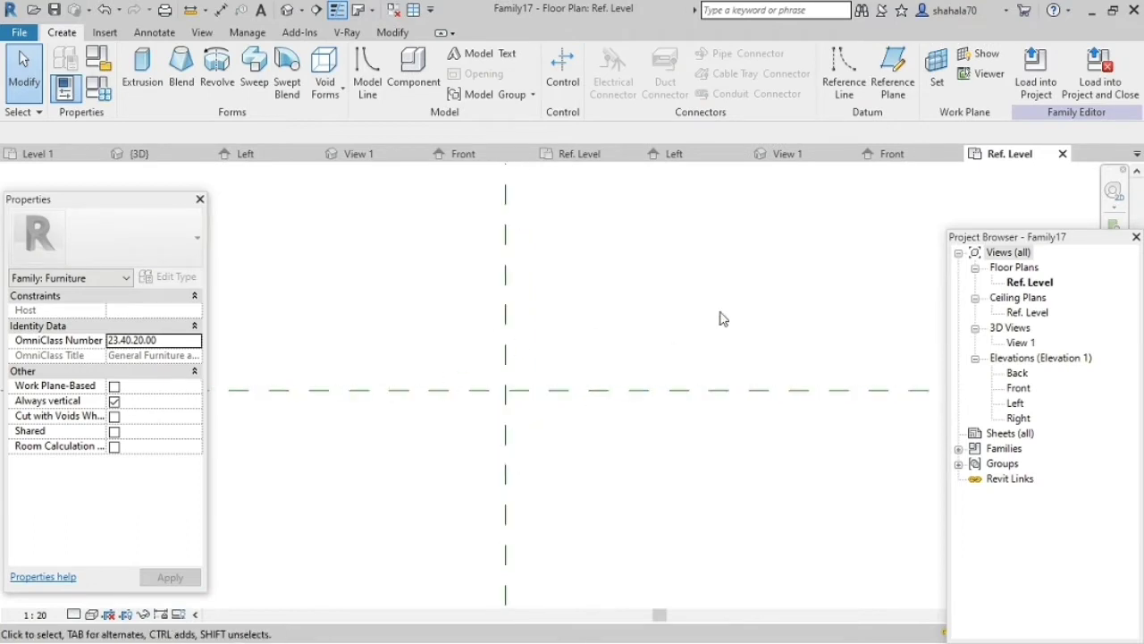
Step: Close the leftover views of the old Table family and save its changes
left_click(460, 156)
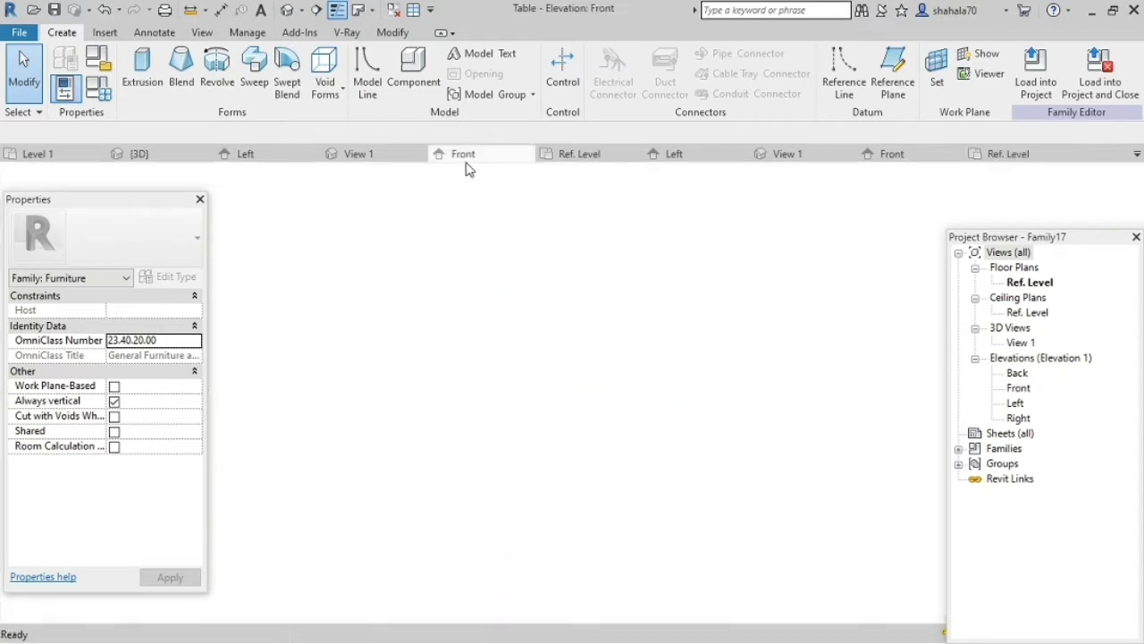
left_click(527, 156)
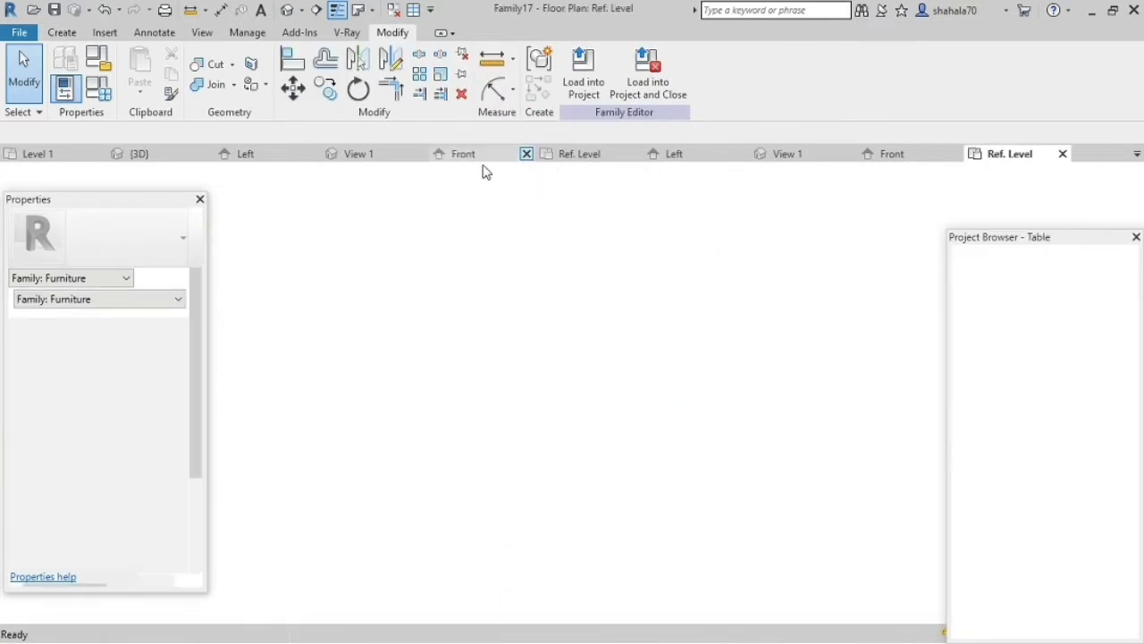
left_click(527, 157)
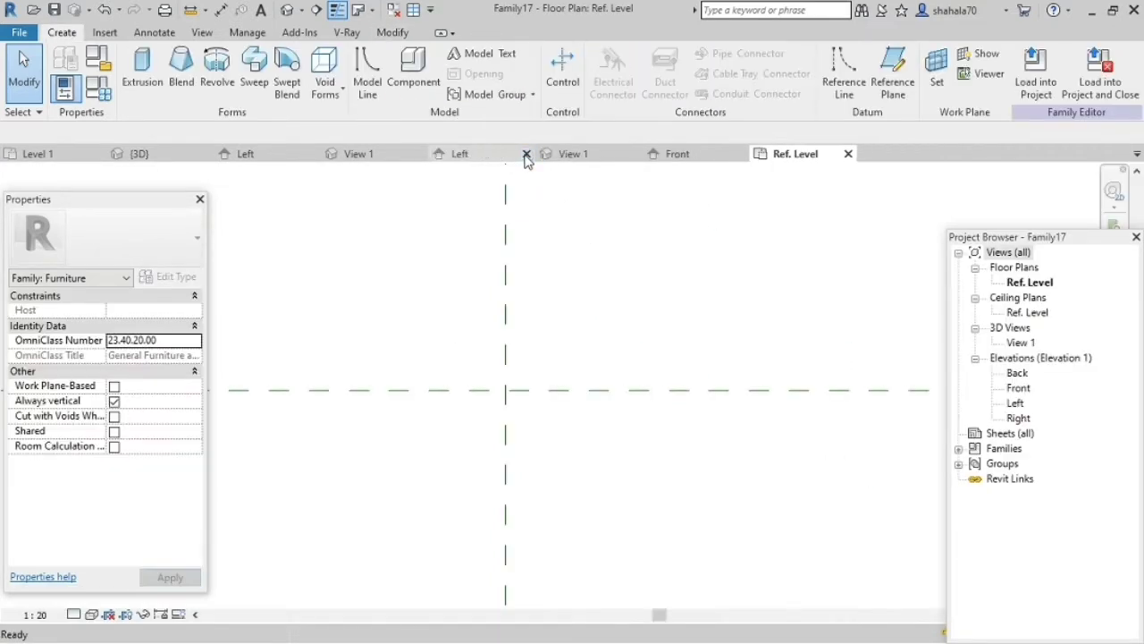
left_click(417, 155)
left_click(312, 155)
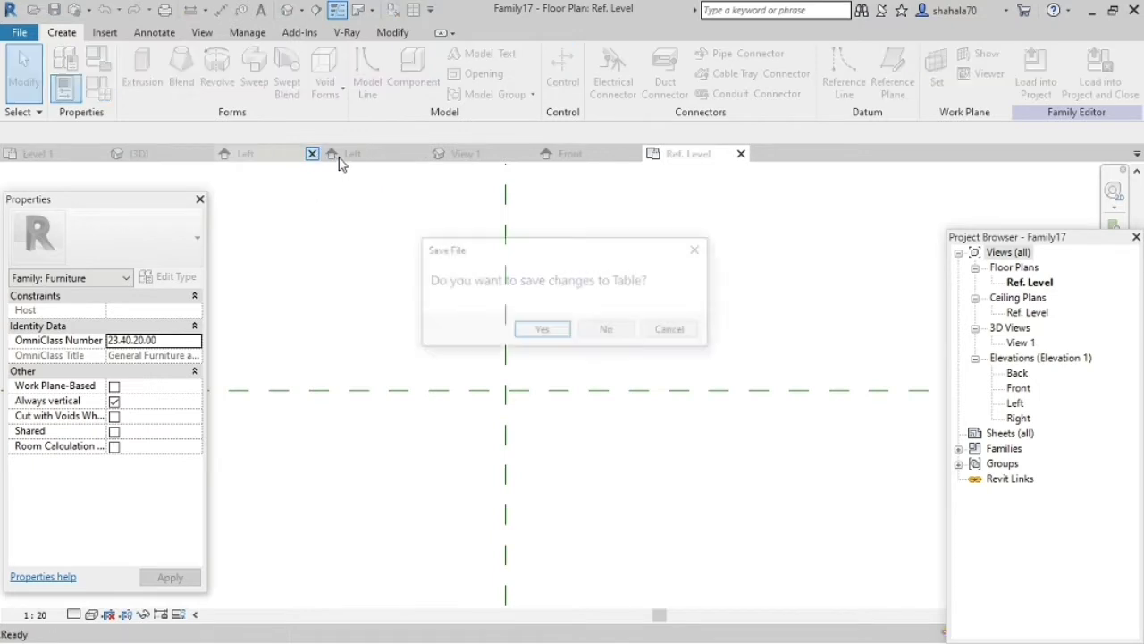
left_click(561, 333)
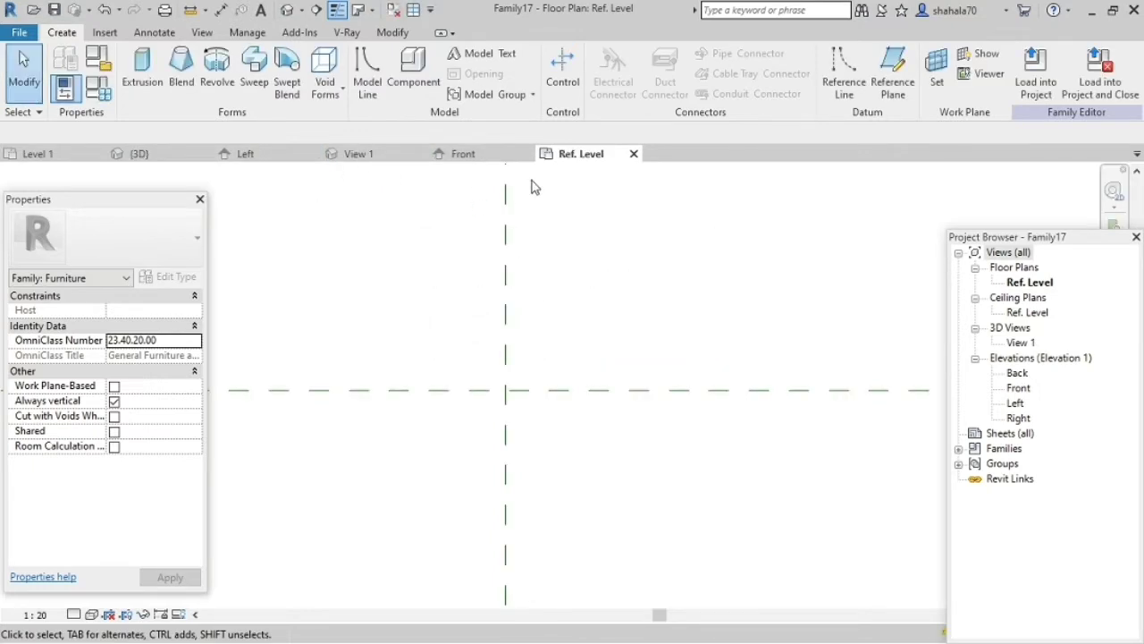
Step: In the Front elevation, place a horizontal reference plane offset 700 above the Ref. Level
left_click(478, 156)
scroll(527, 527, "up", 3)
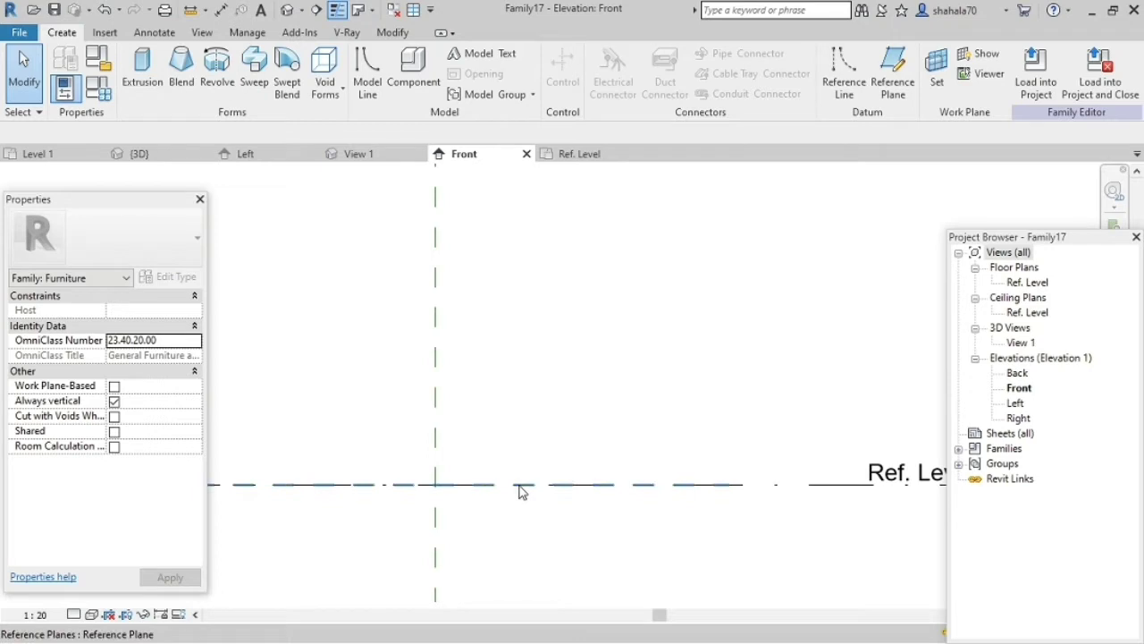
left_click(522, 490)
left_click(536, 89)
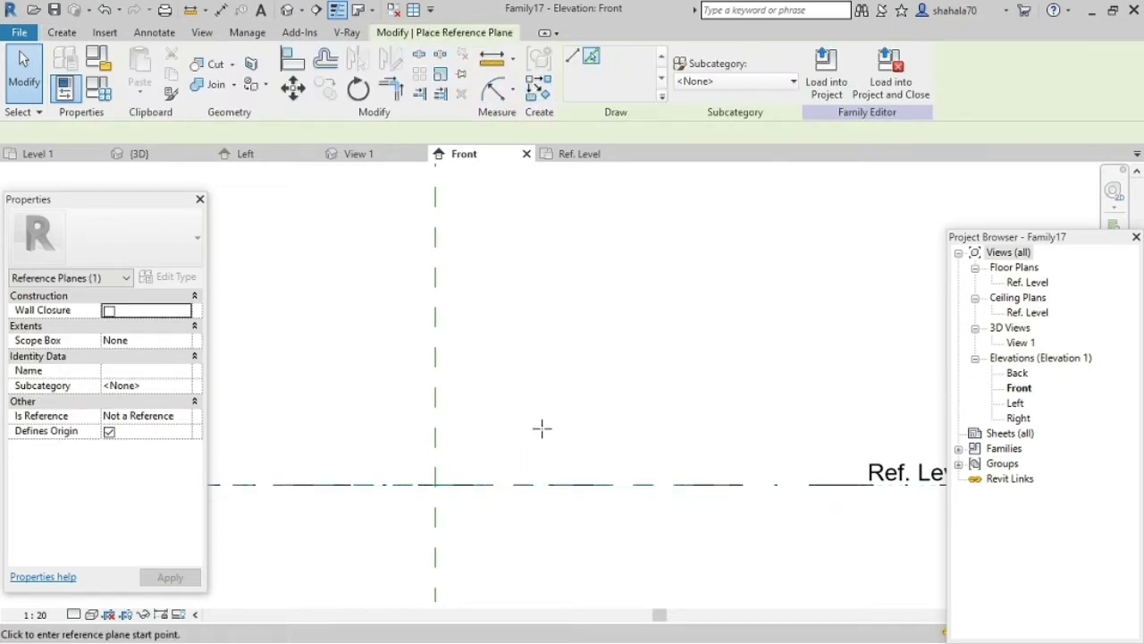
left_click(592, 58)
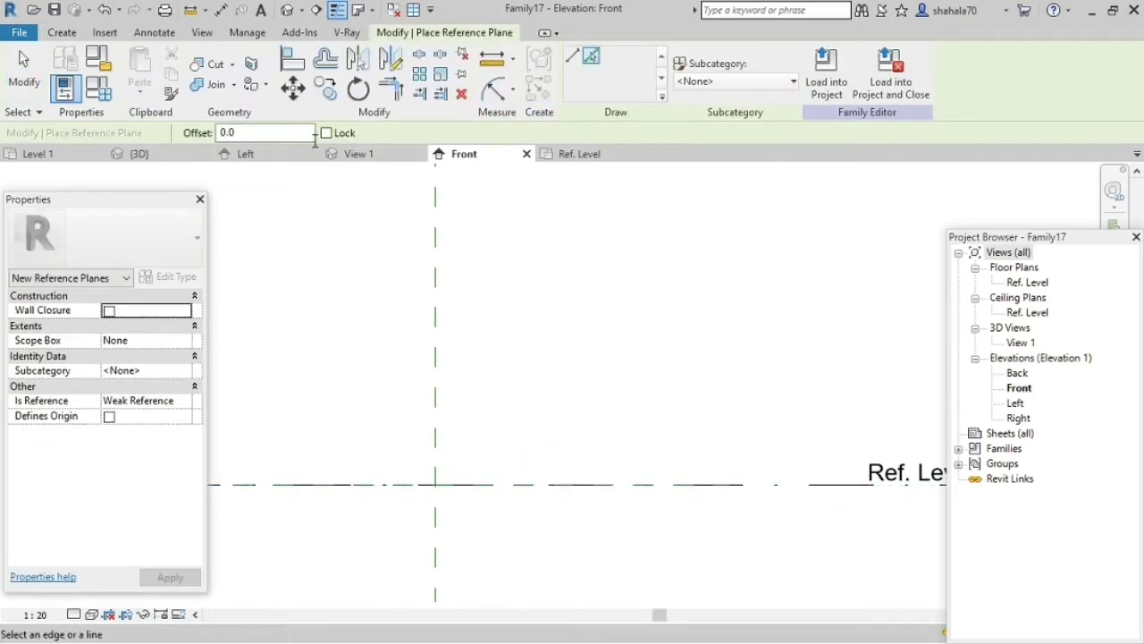
left_click_drag(309, 132, 211, 131)
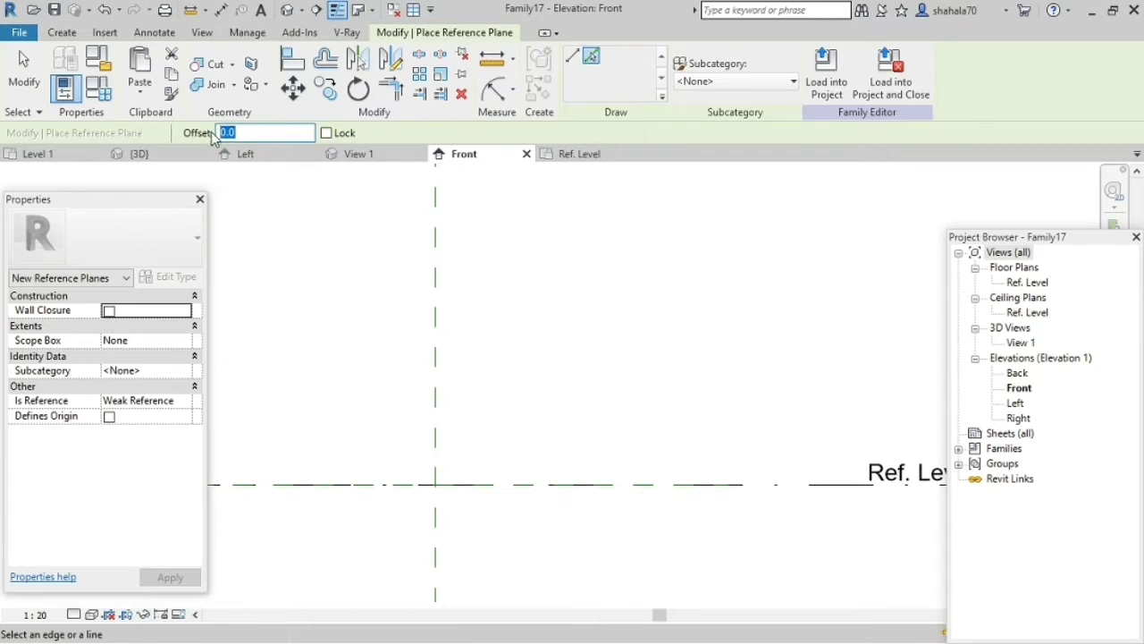
type("8")
type("00")
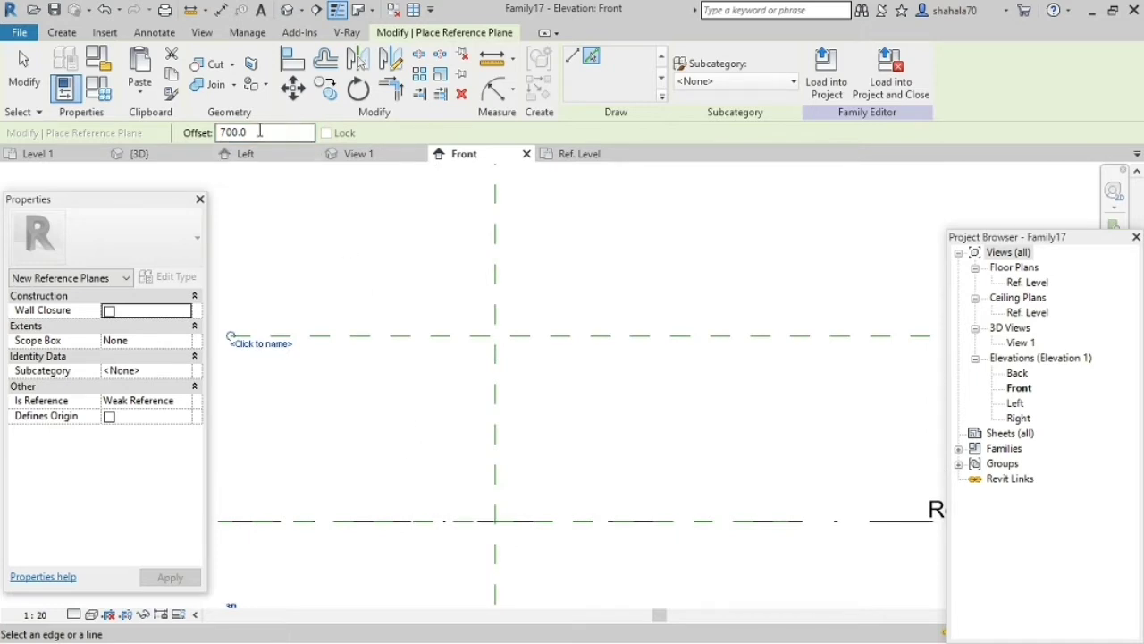
Step: Place a second horizontal reference plane offset 1000 above the Ref. Level
left_click(211, 132)
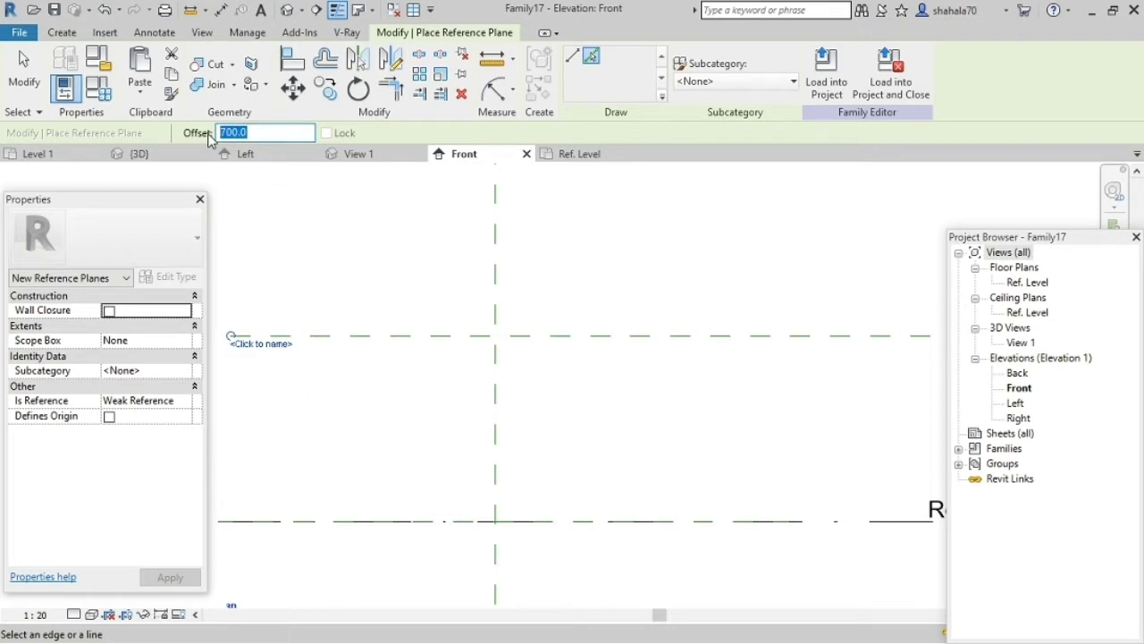
type("10")
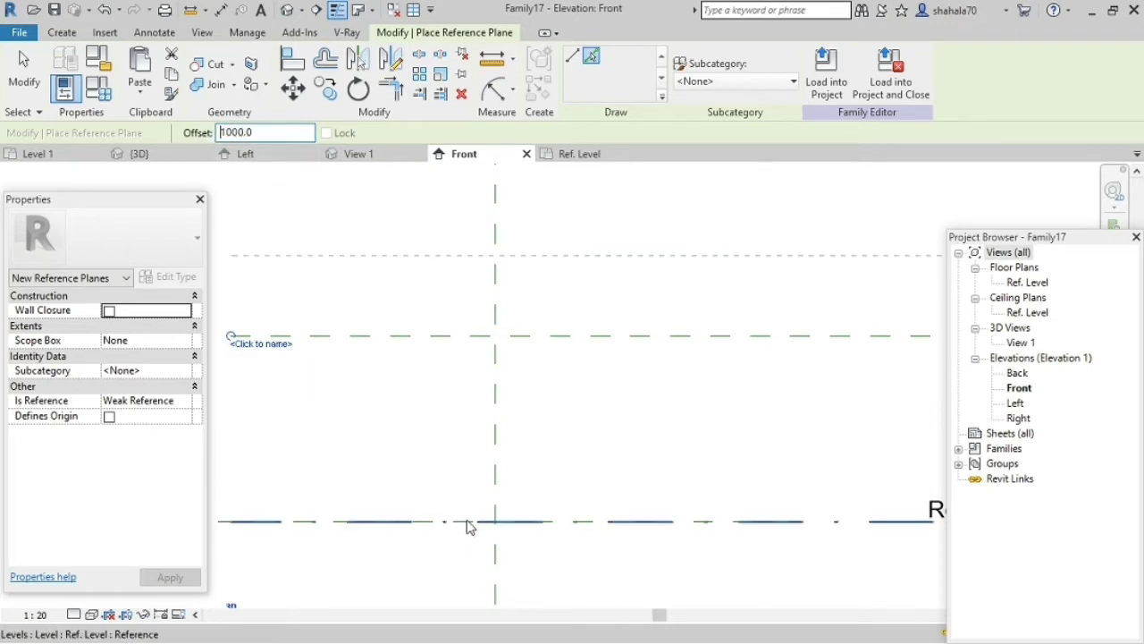
left_click(467, 522)
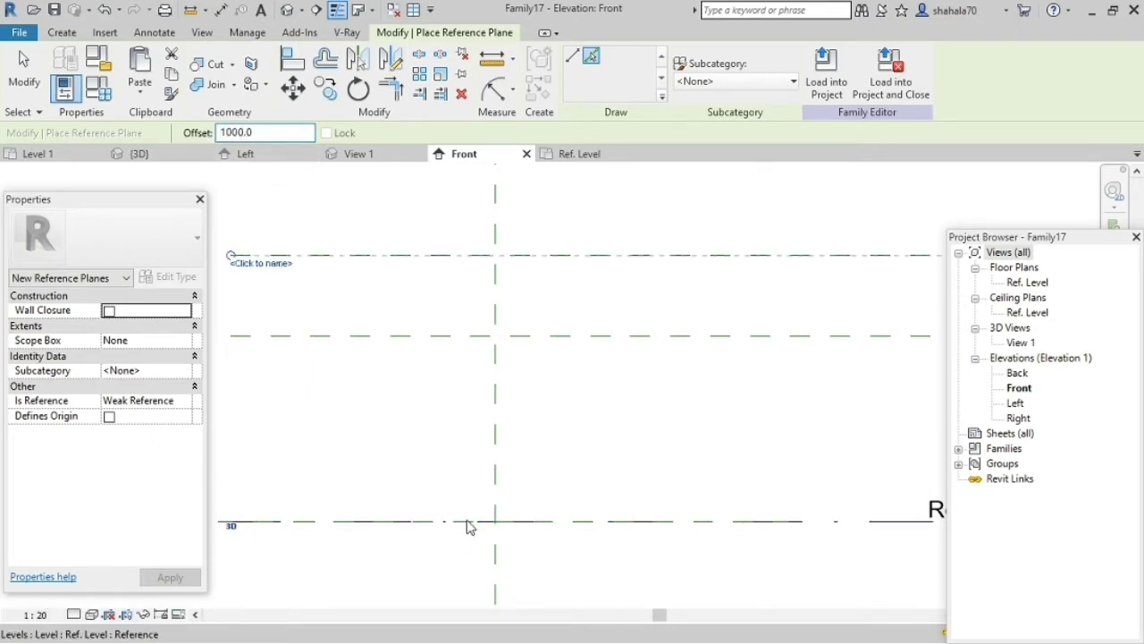
scroll(424, 472, "down", 2)
key("Escape")
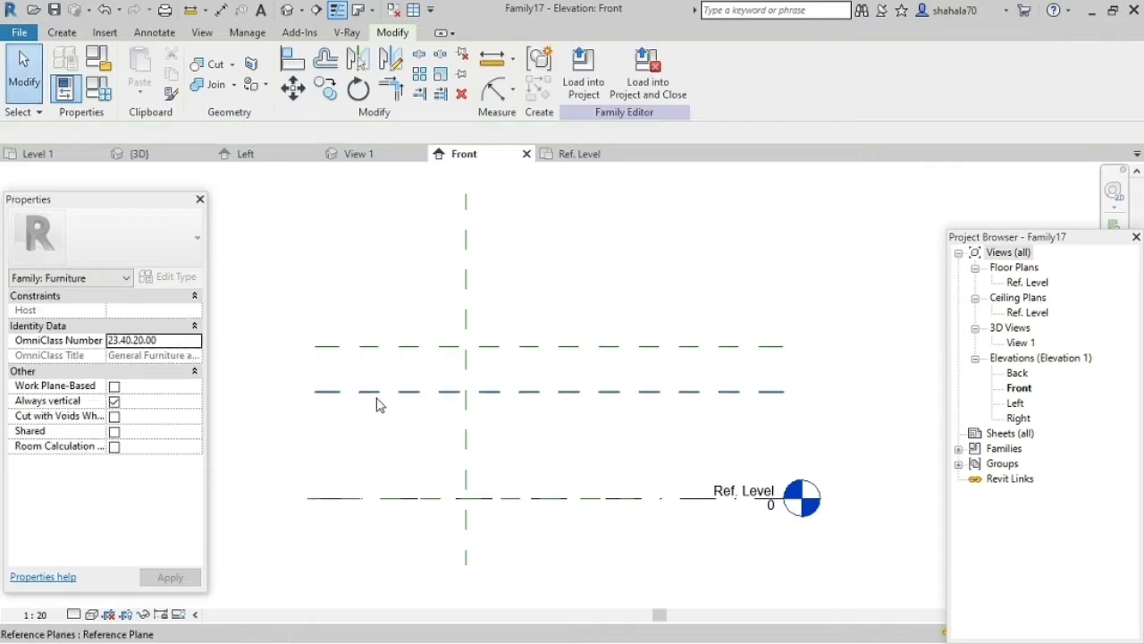
Step: Name the lower of the two new horizontal reference planes "seat height"
left_click(378, 399)
left_click(328, 404)
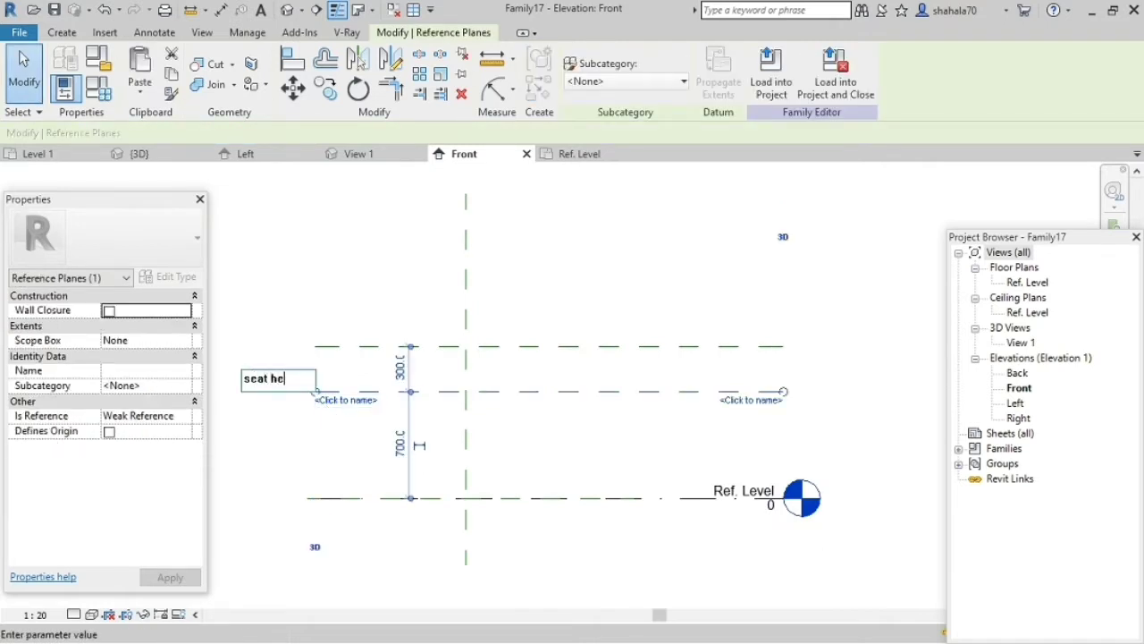
type("seat height")
key("Return")
Step: Name the uppermost horizontal reference plane "total height"
left_click(516, 347)
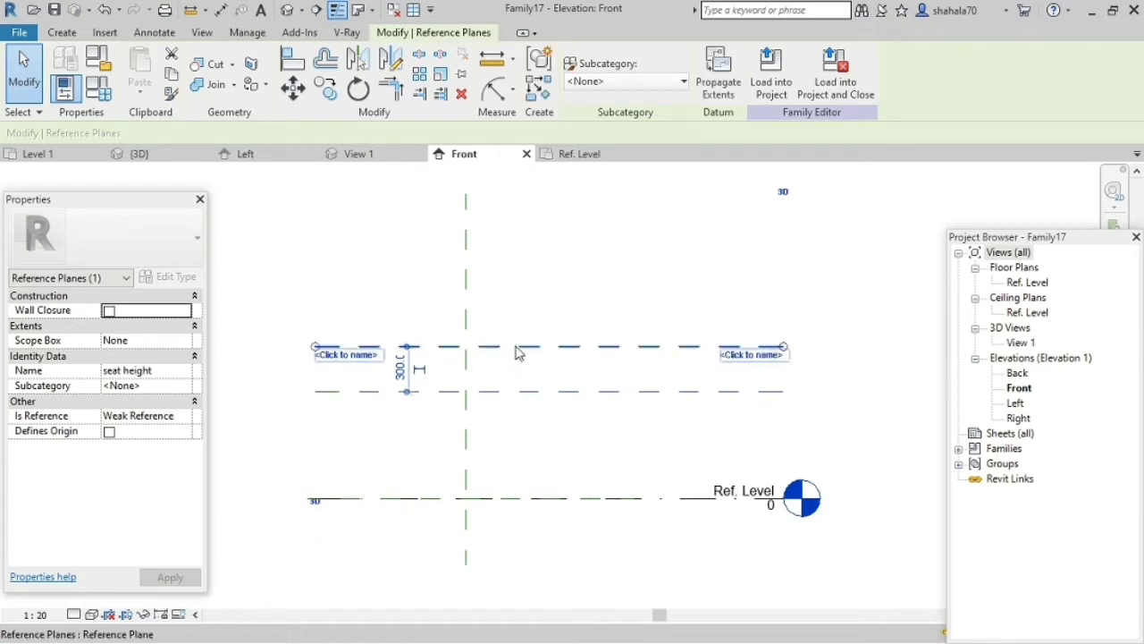
left_click(731, 361)
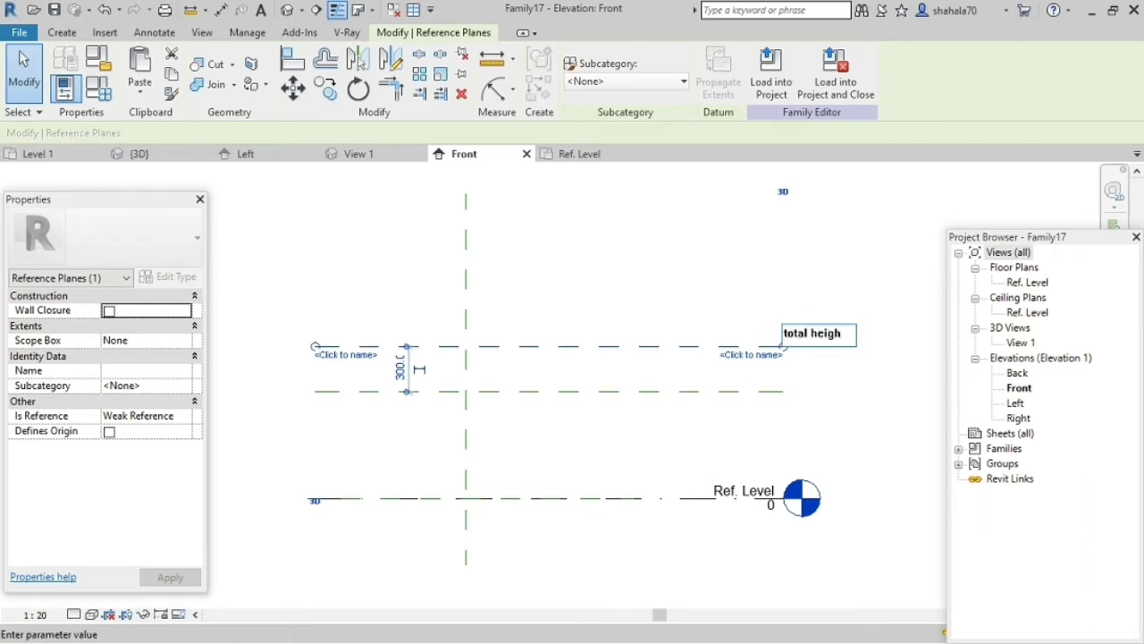
key("Return")
left_click(663, 443)
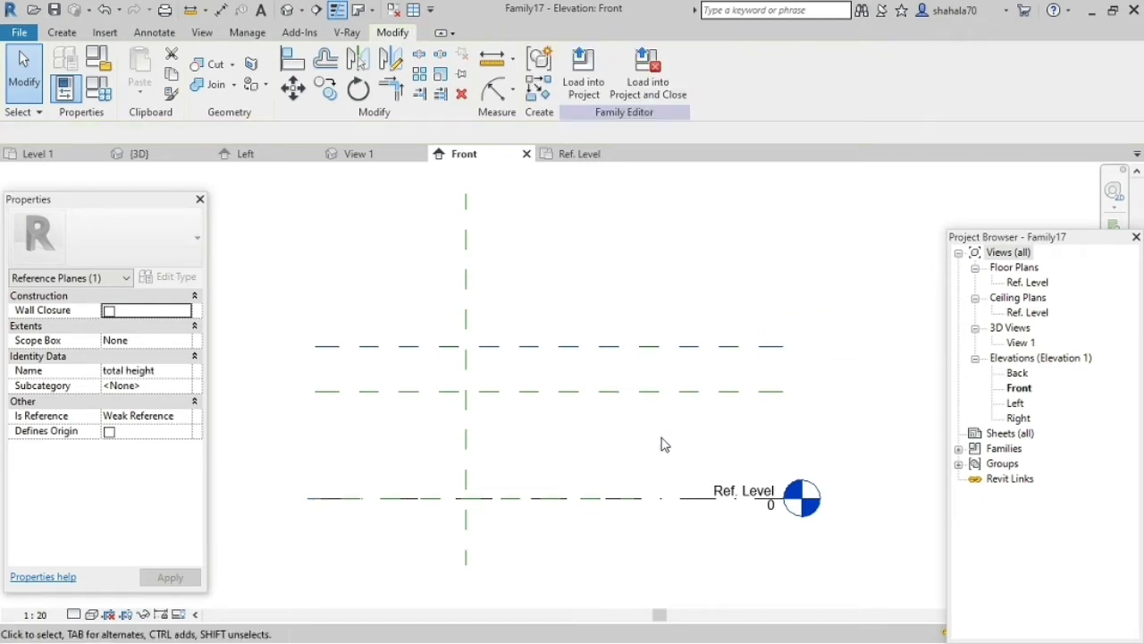
Step: Set the distance from the Ref. Level to the seat height plane to 500
middle_click_drag(662, 443, 700, 374)
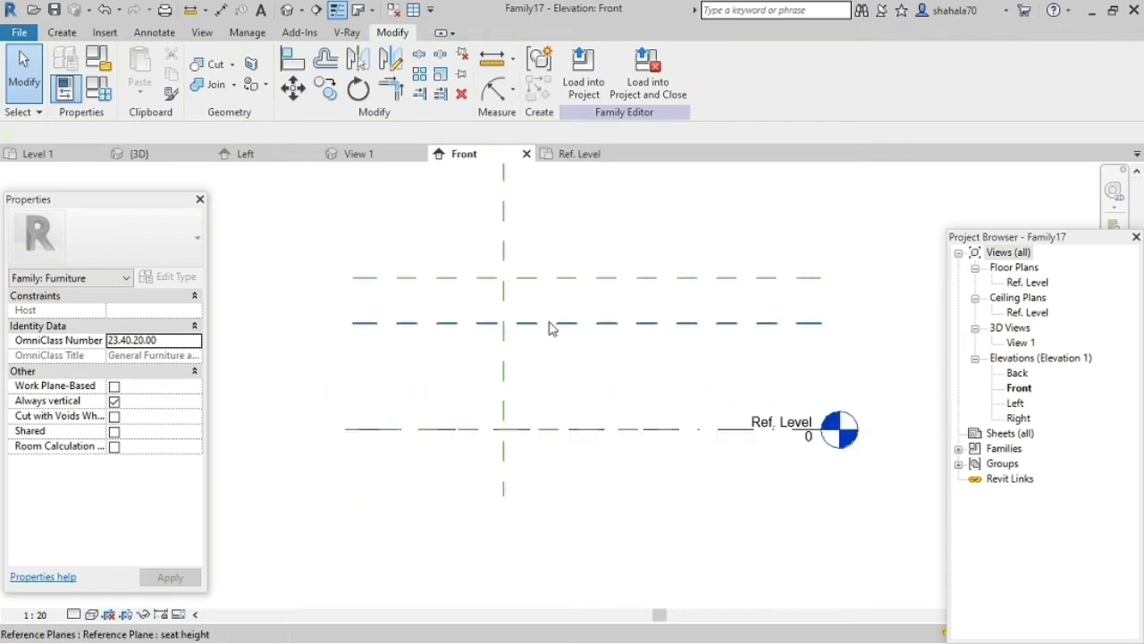
left_click(536, 352)
scroll(536, 352, "up", 2)
left_click(422, 386)
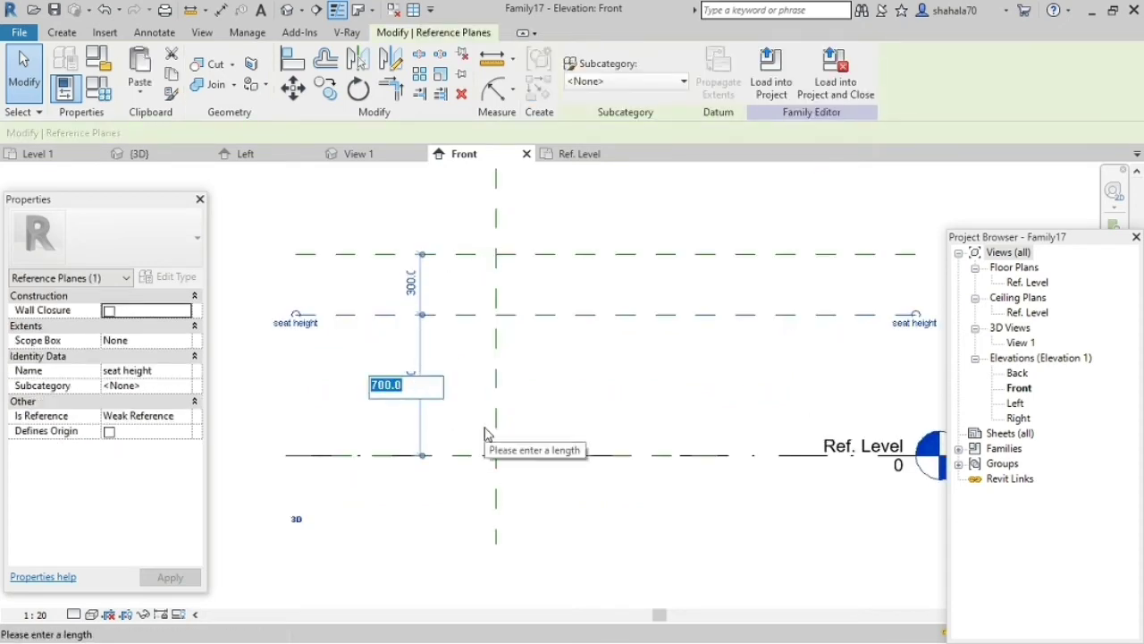
type("500")
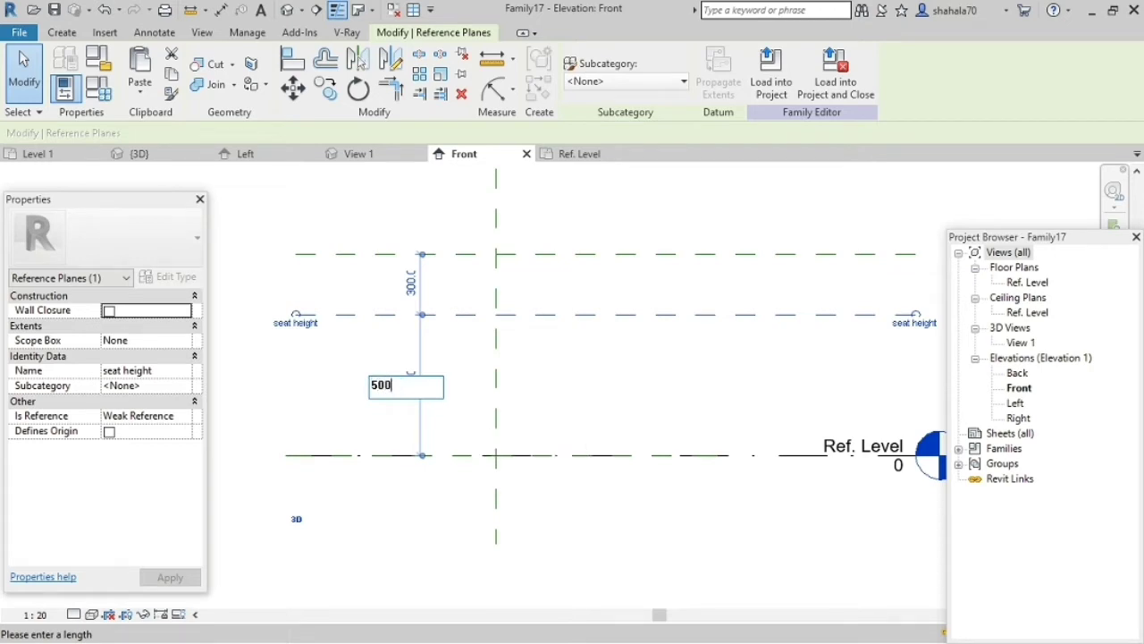
key("Return")
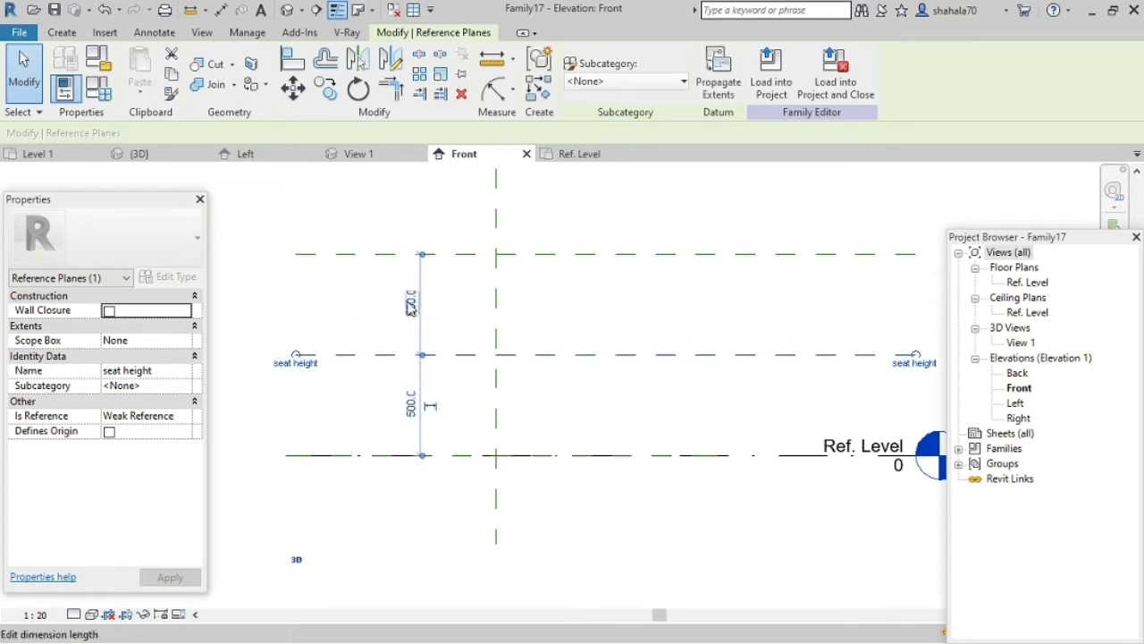
left_click(640, 291)
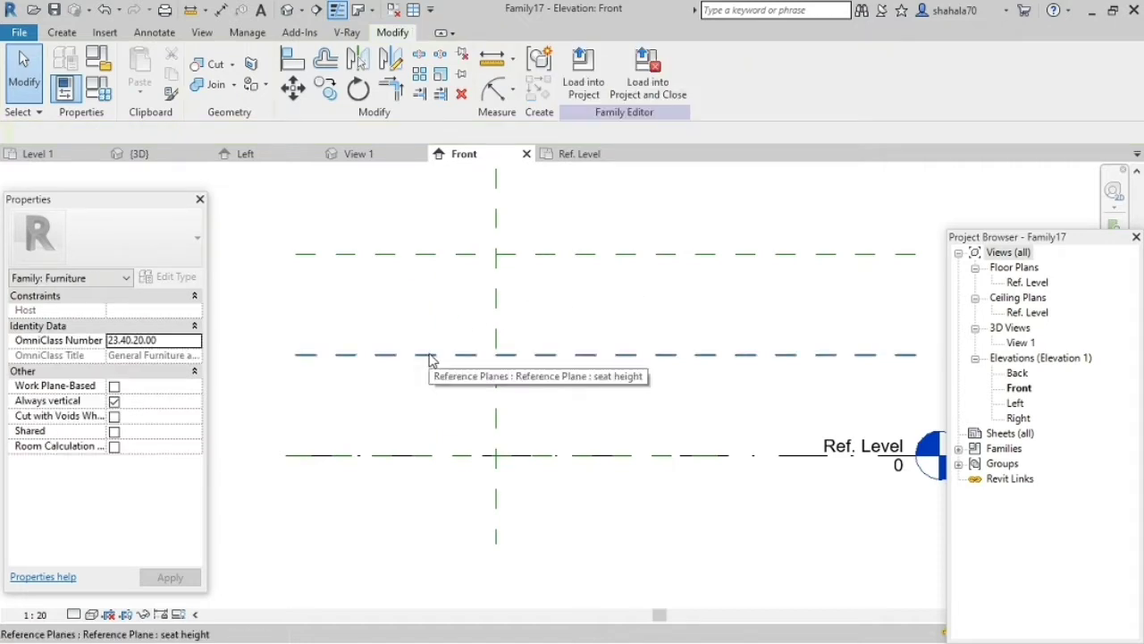
scroll(420, 380, "down", 2)
scroll(530, 487, "up", 2)
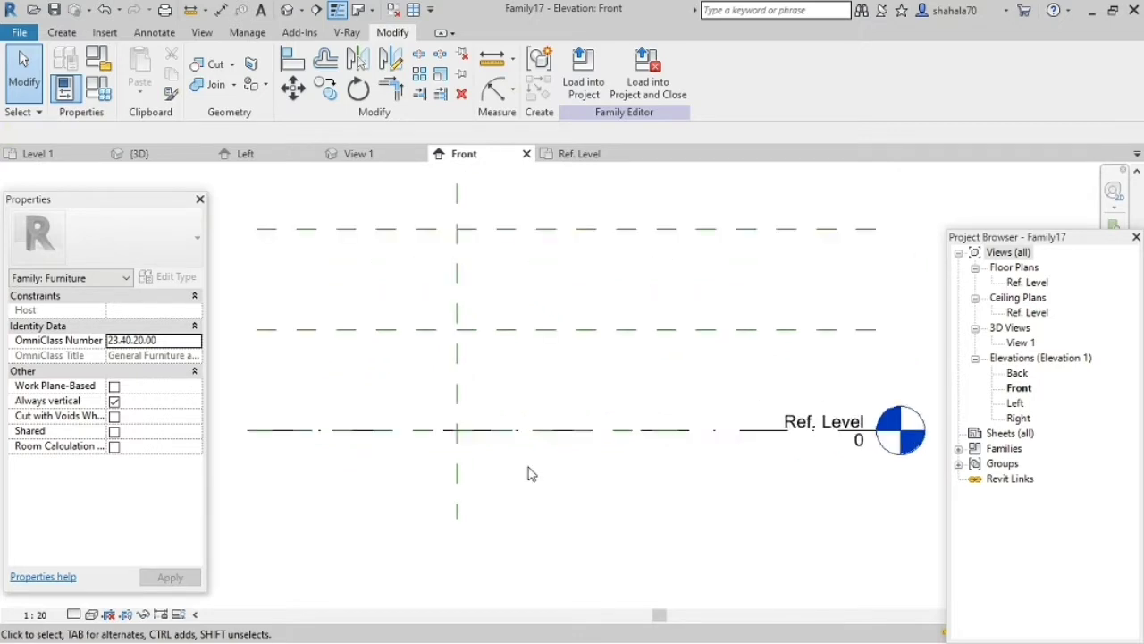
Step: In the Ref. Level plan, start an extrusion and sketch a rectangle about 280 by 260 around the reference planes' intersection
left_click(579, 153)
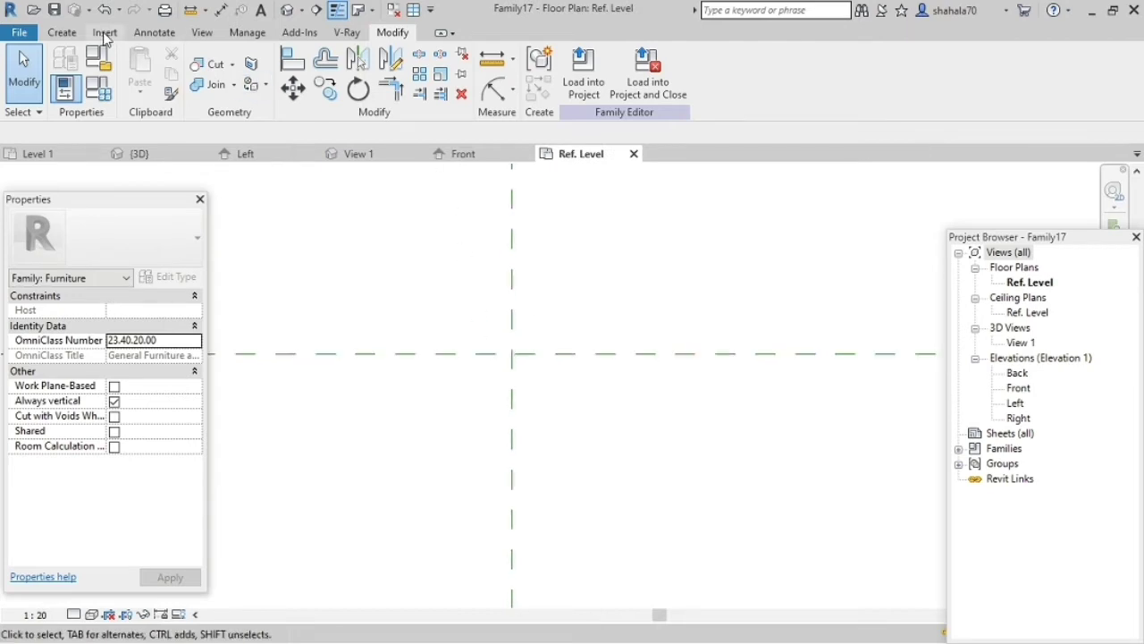
left_click(65, 32)
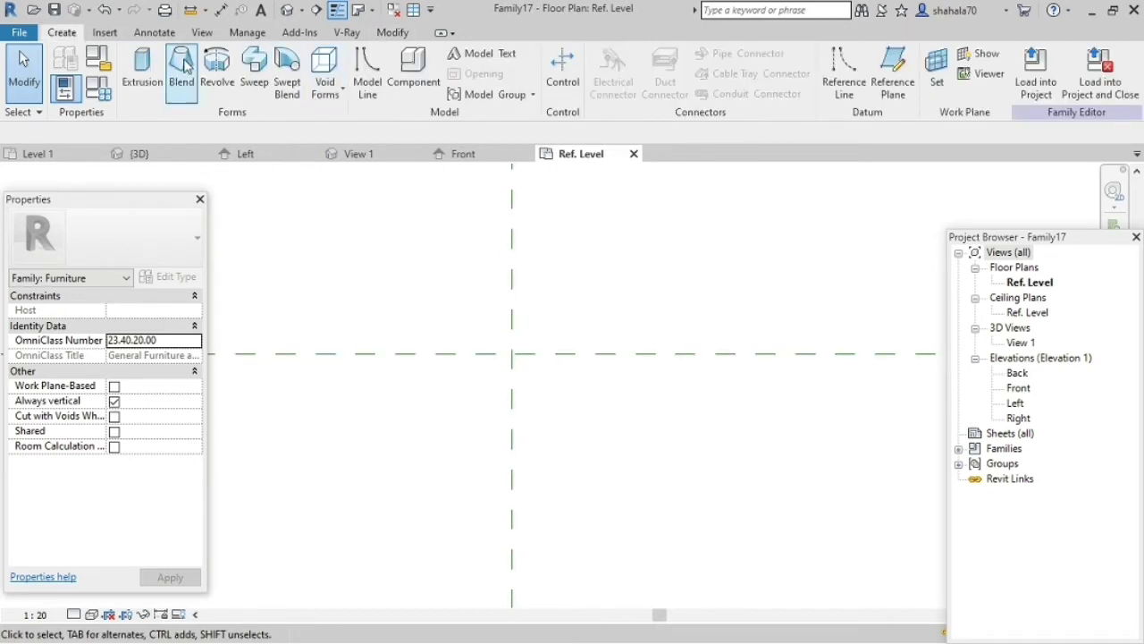
left_click(142, 67)
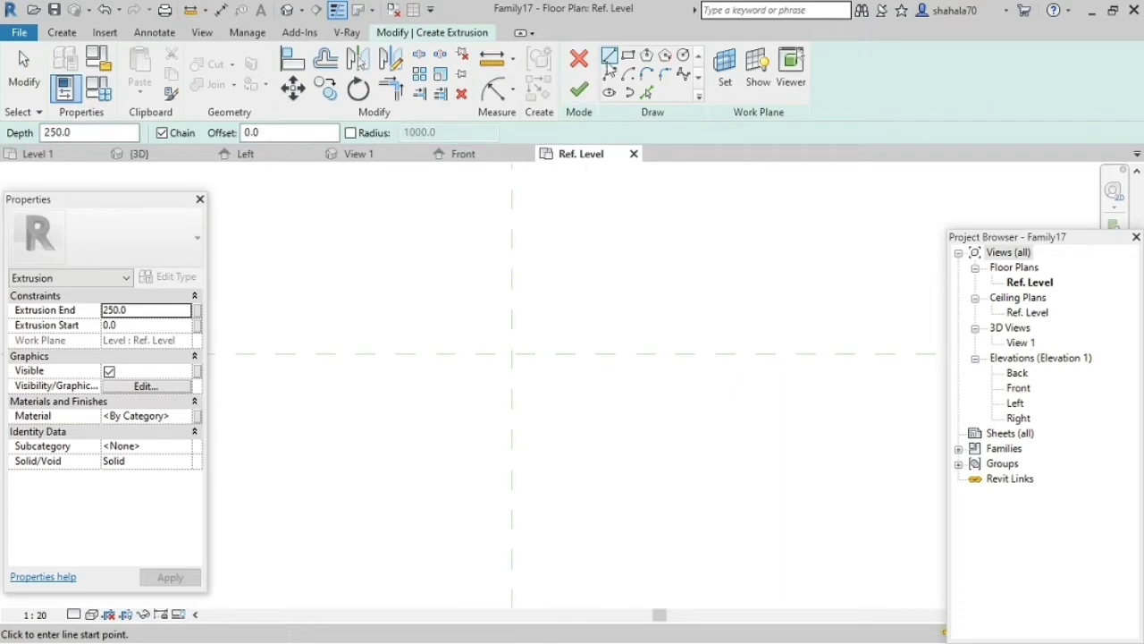
left_click(629, 56)
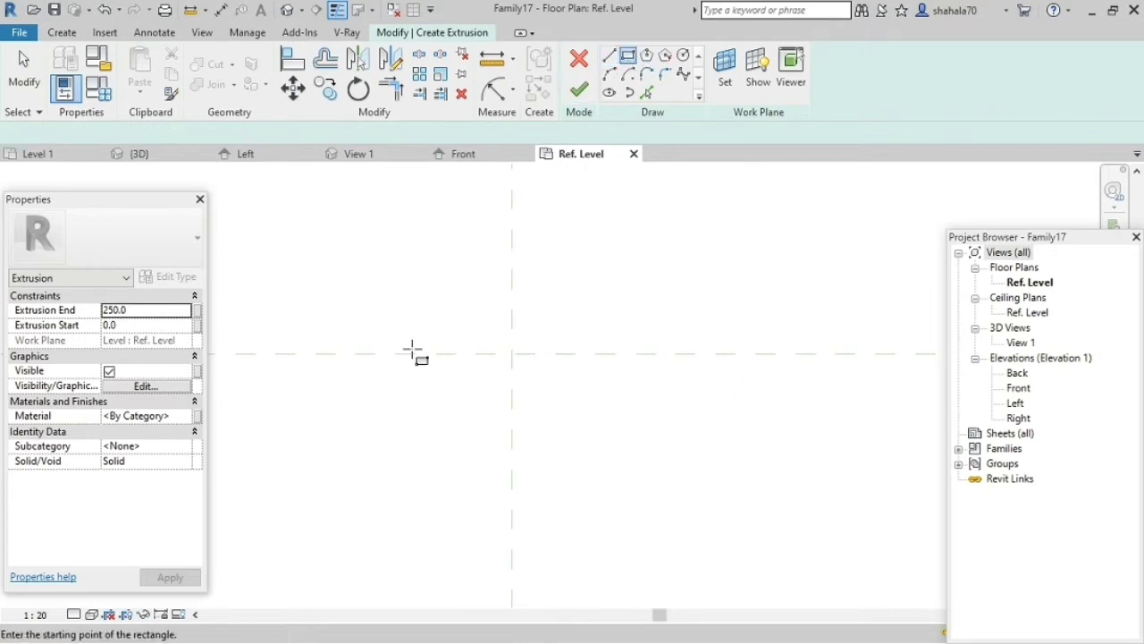
left_click(414, 288)
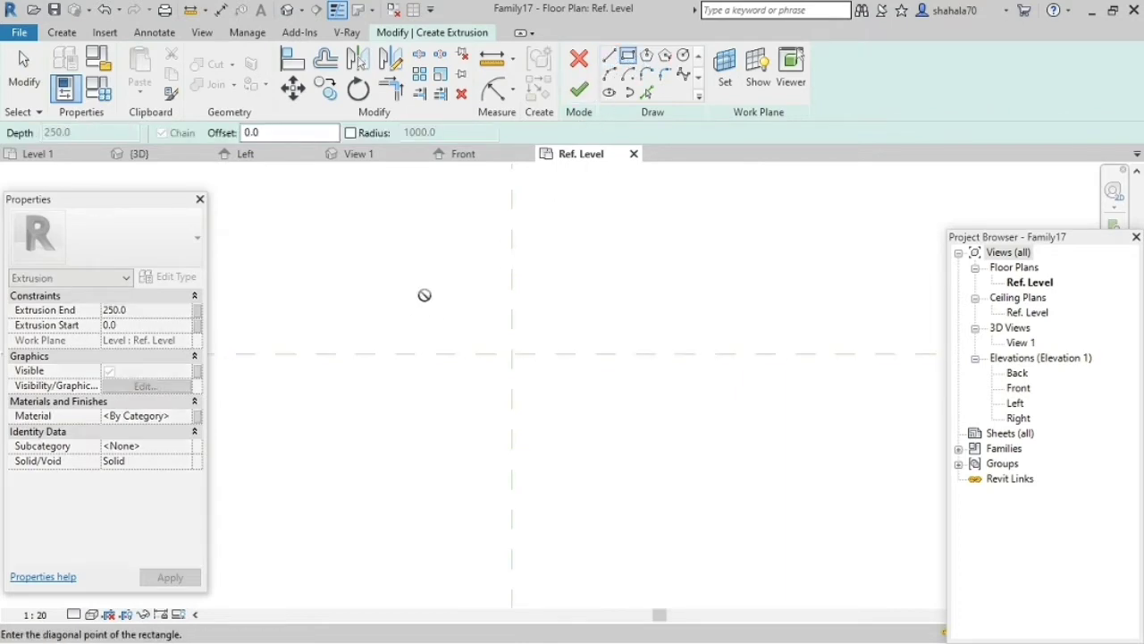
left_click(588, 449)
scroll(577, 466, "down", 3)
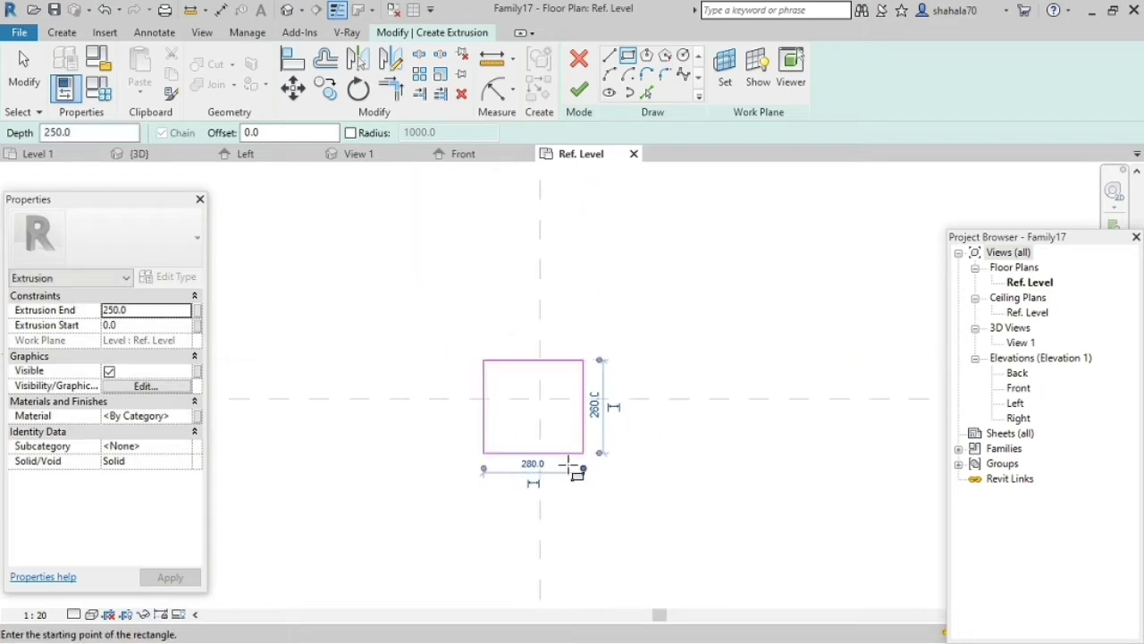
key("Escape")
key("Escape")
Step: Set the sketched rectangle's front-to-back depth to 300 and its width to 400
left_click(555, 458)
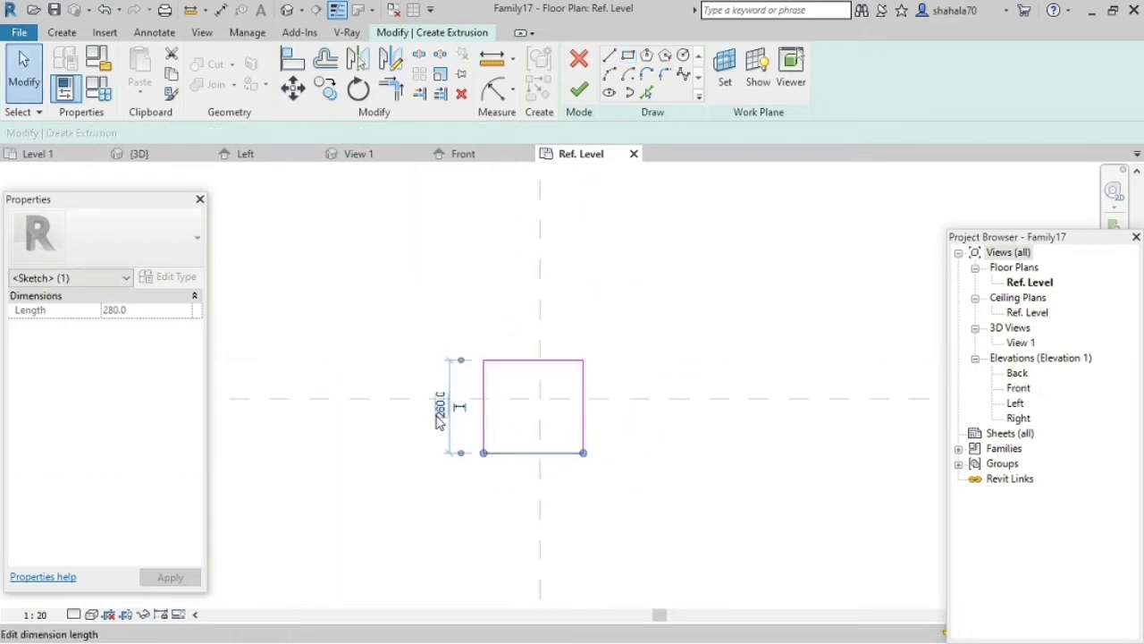
left_click(439, 406)
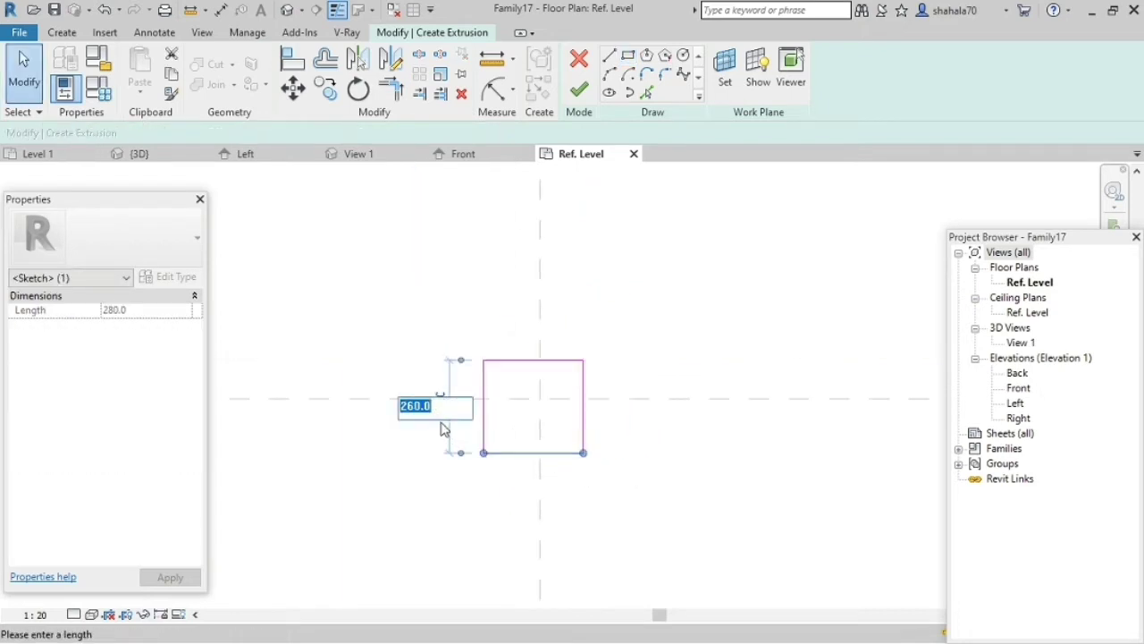
type("300")
key("Return")
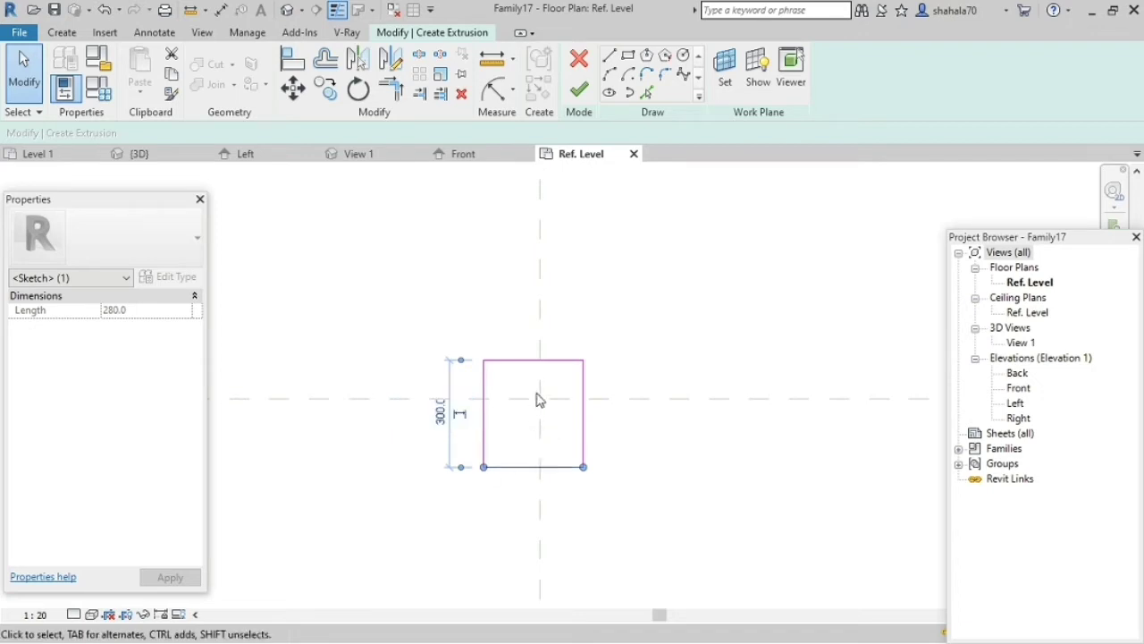
left_click(485, 391)
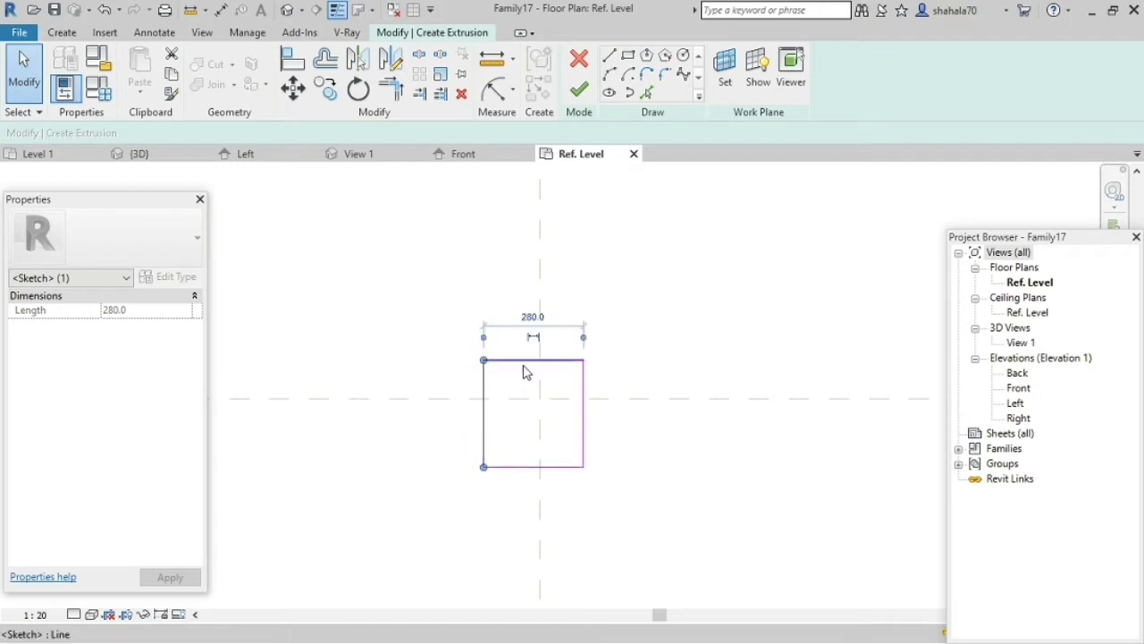
left_click(534, 320)
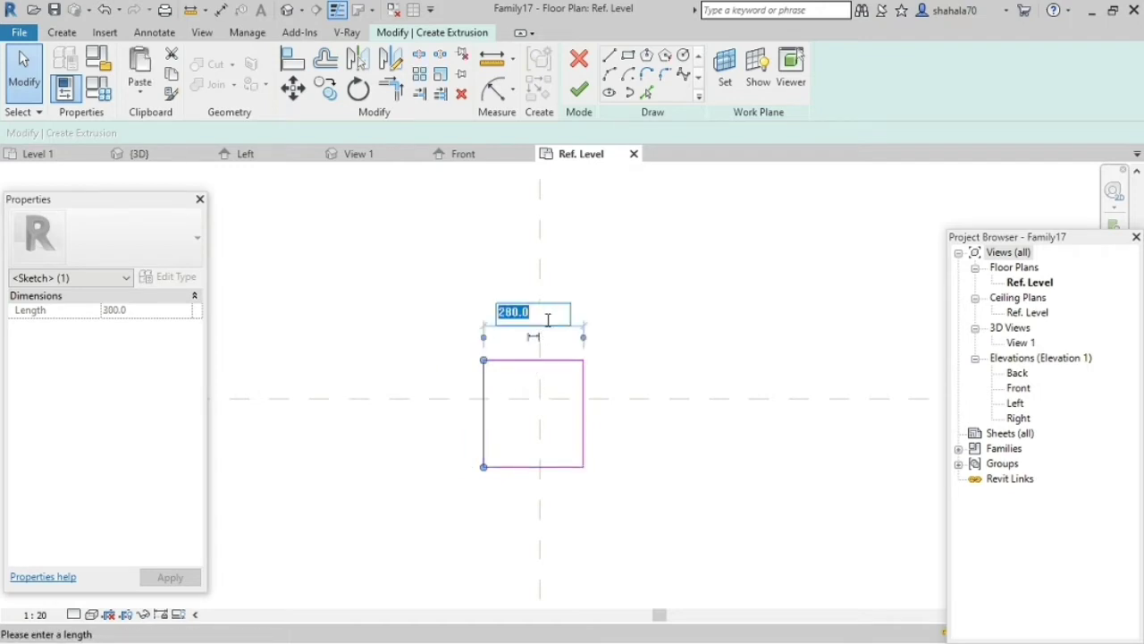
type("44")
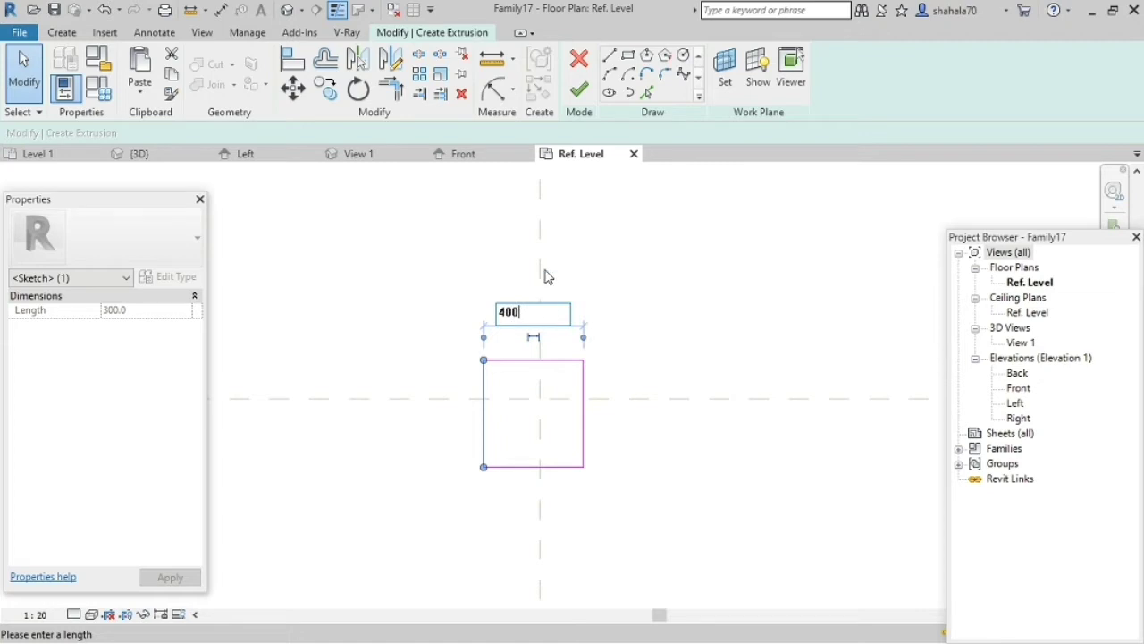
key("Return")
scroll(515, 426, "up", 2)
left_click(515, 426)
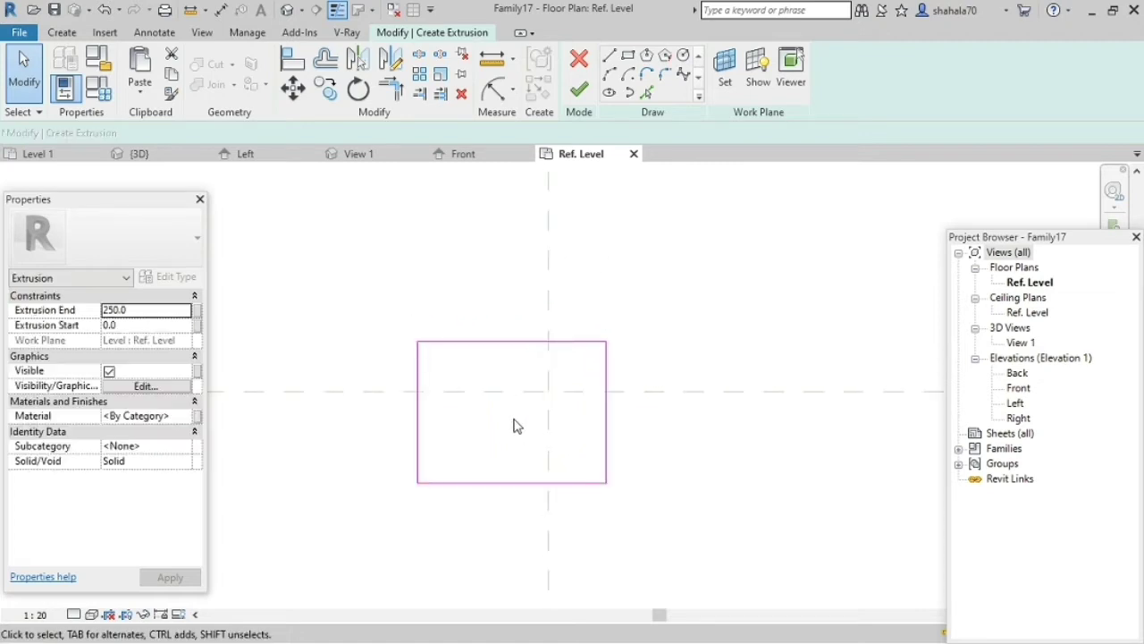
Step: Move the whole rectangle so its centre sits on the reference planes' intersection, and finish the extrusion
key("Tab")
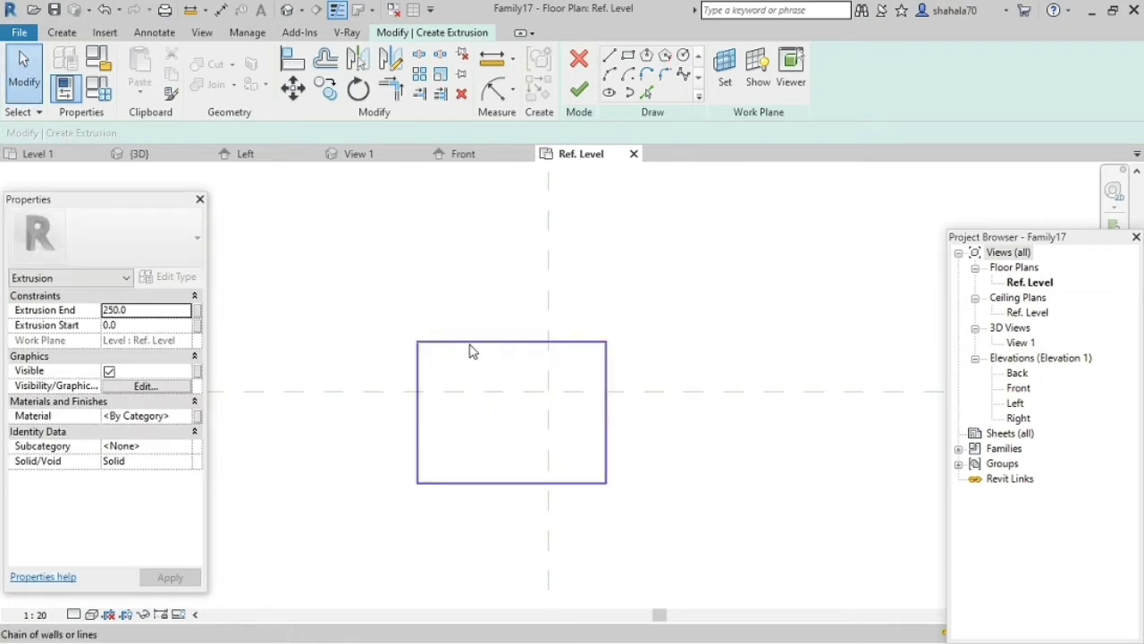
left_click(471, 349)
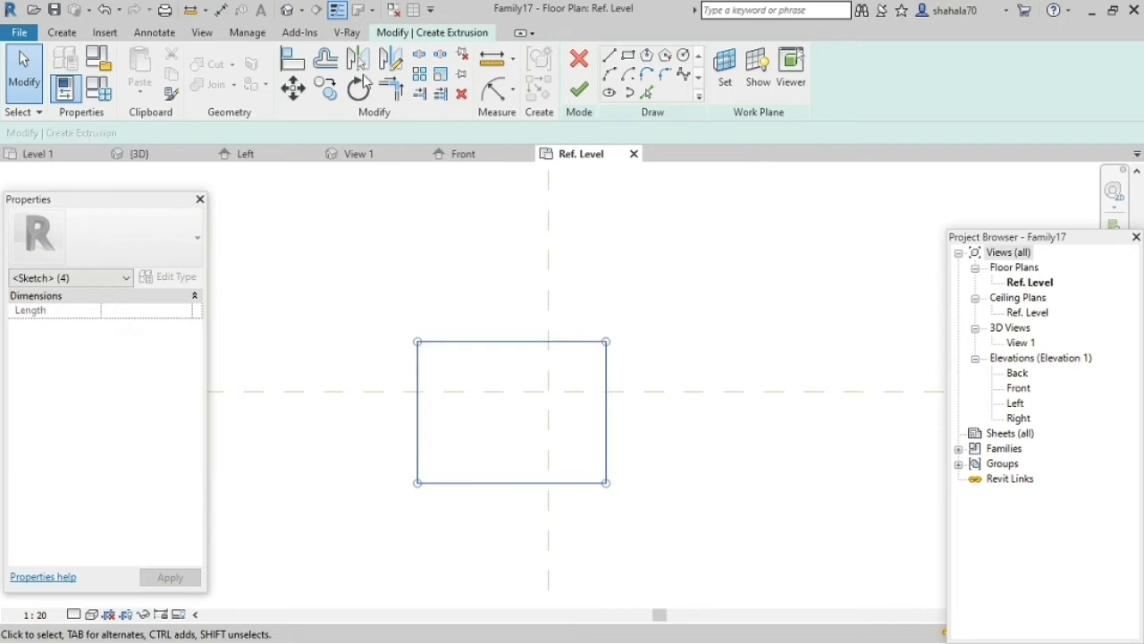
left_click(292, 87)
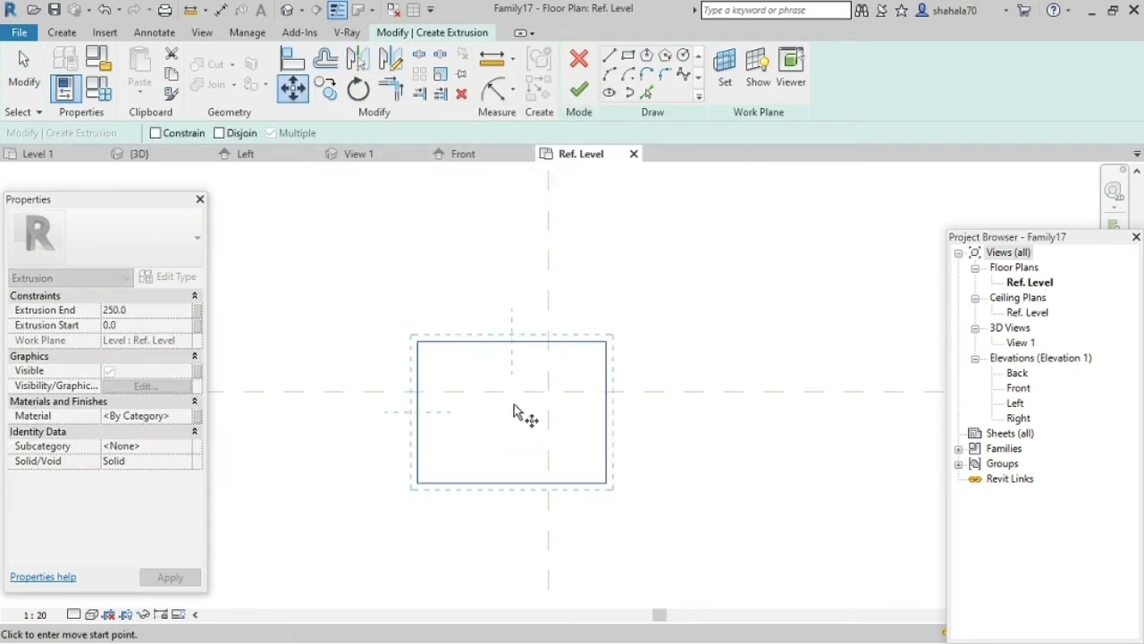
left_click(510, 407)
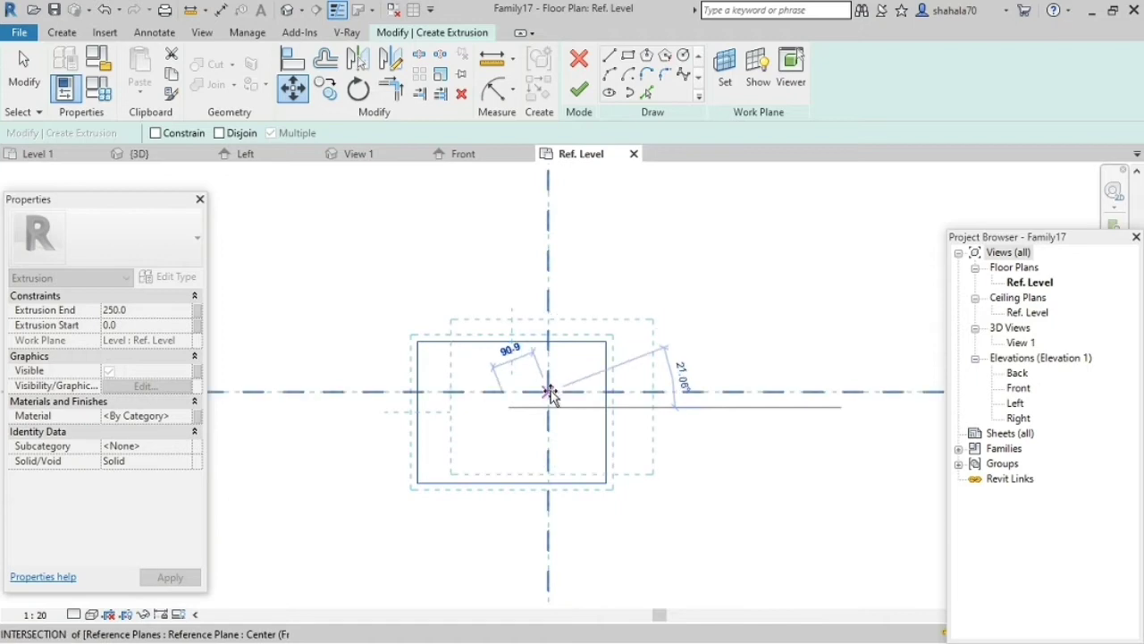
left_click(548, 391)
left_click(653, 477)
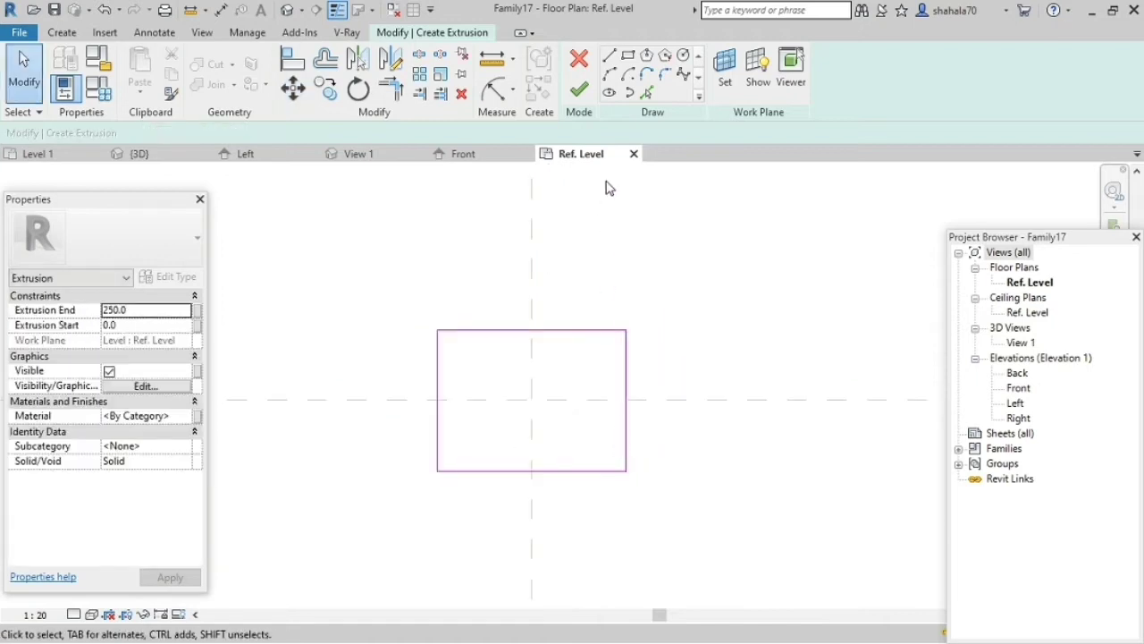
left_click(579, 90)
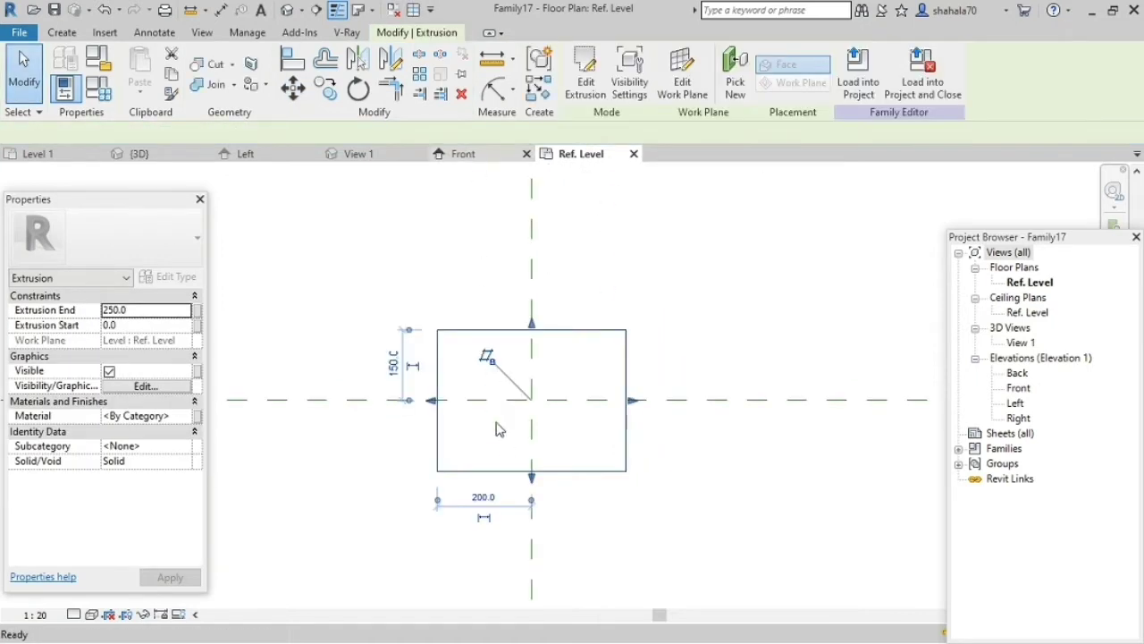
Step: In the Front elevation, stretch the top of the extrusion to an end of about 465, slightly below the seat height plane
left_click(473, 156)
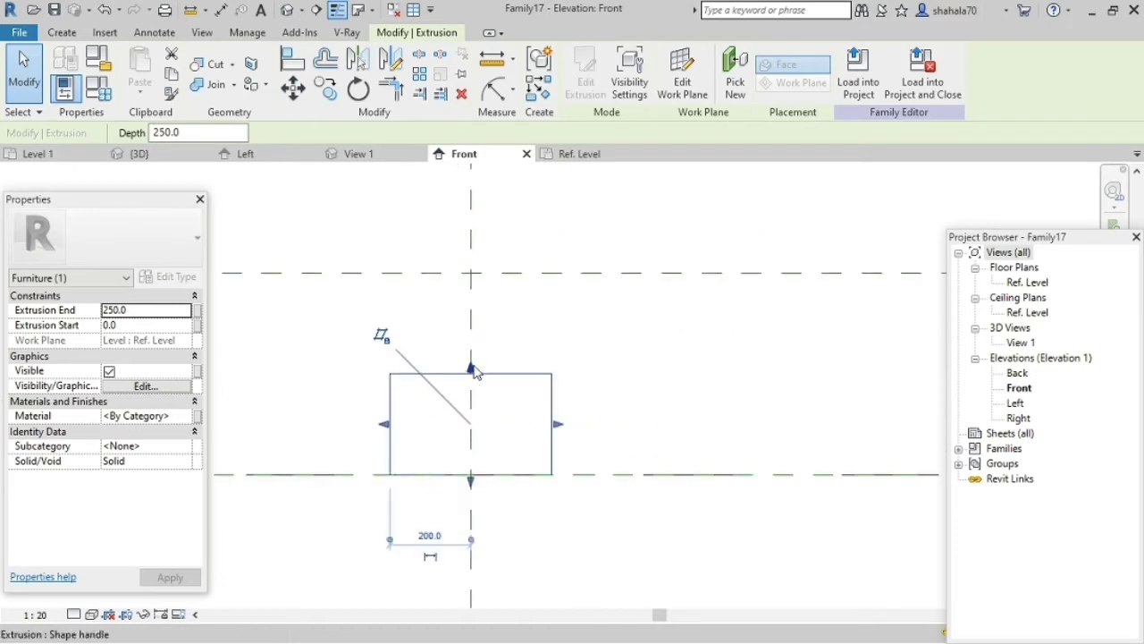
left_click_drag(474, 370, 471, 271)
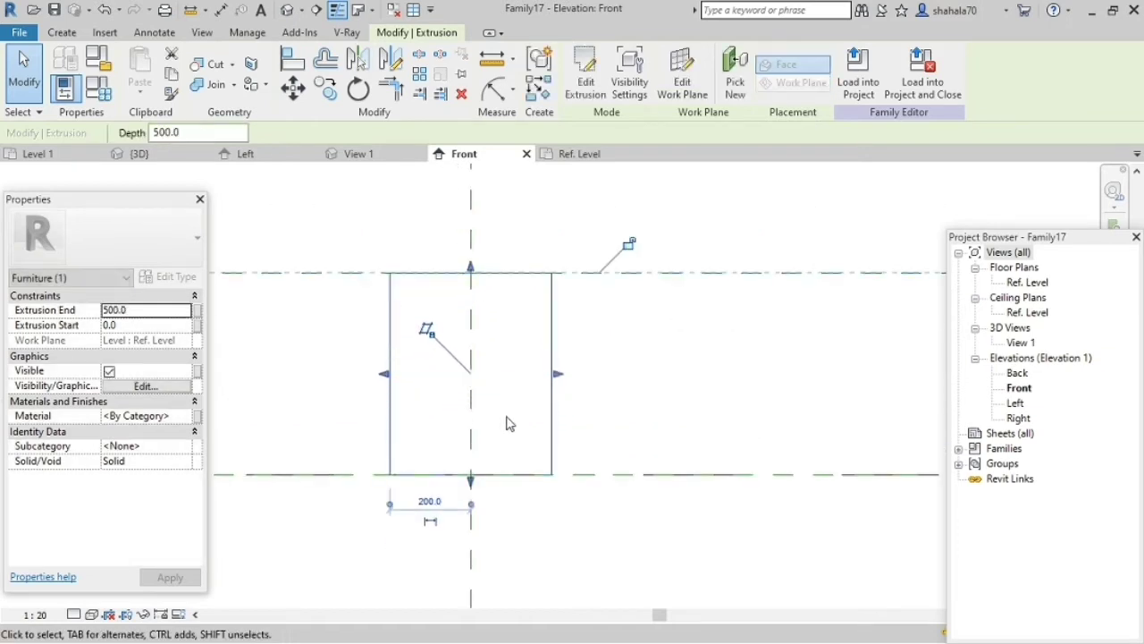
scroll(514, 307, "up", 2)
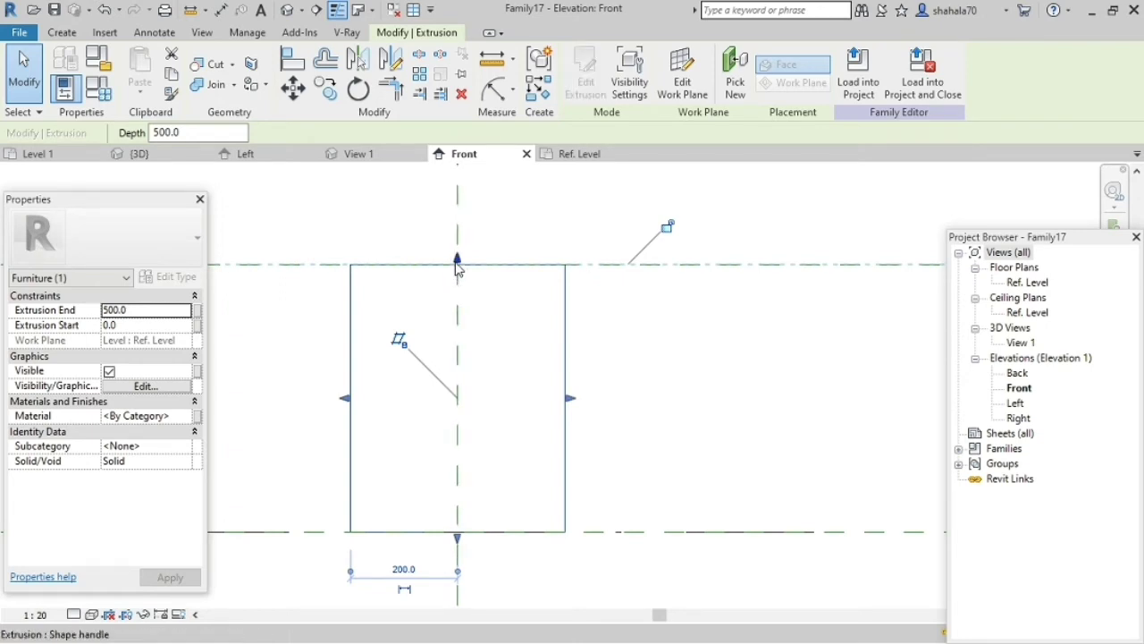
left_click_drag(457, 261, 461, 287)
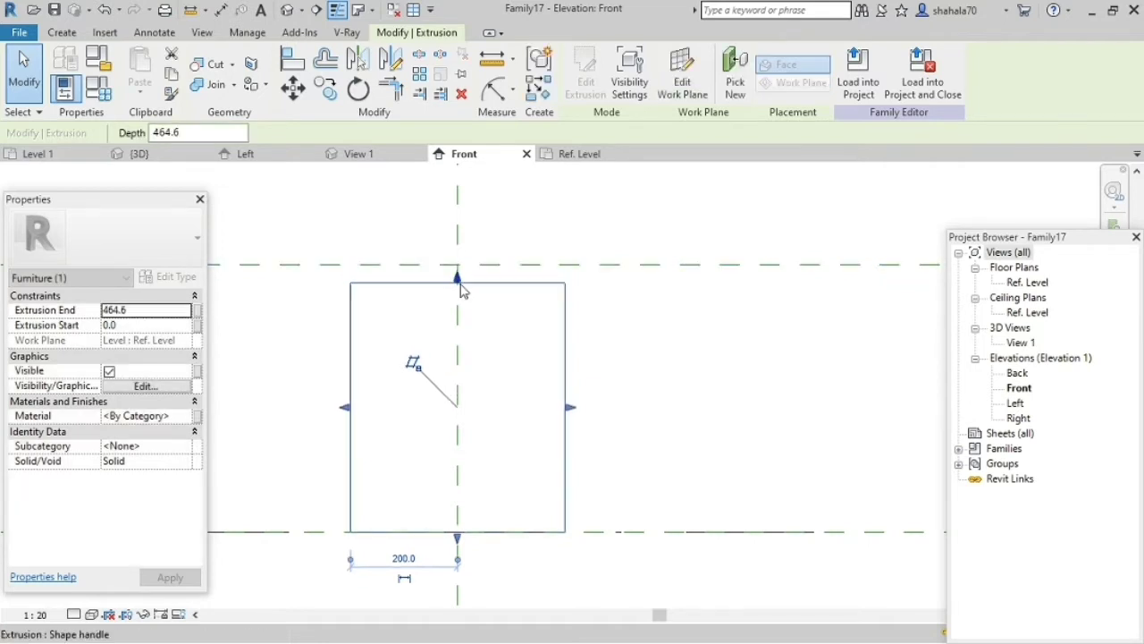
left_click(688, 355)
scroll(626, 376, "down", 4)
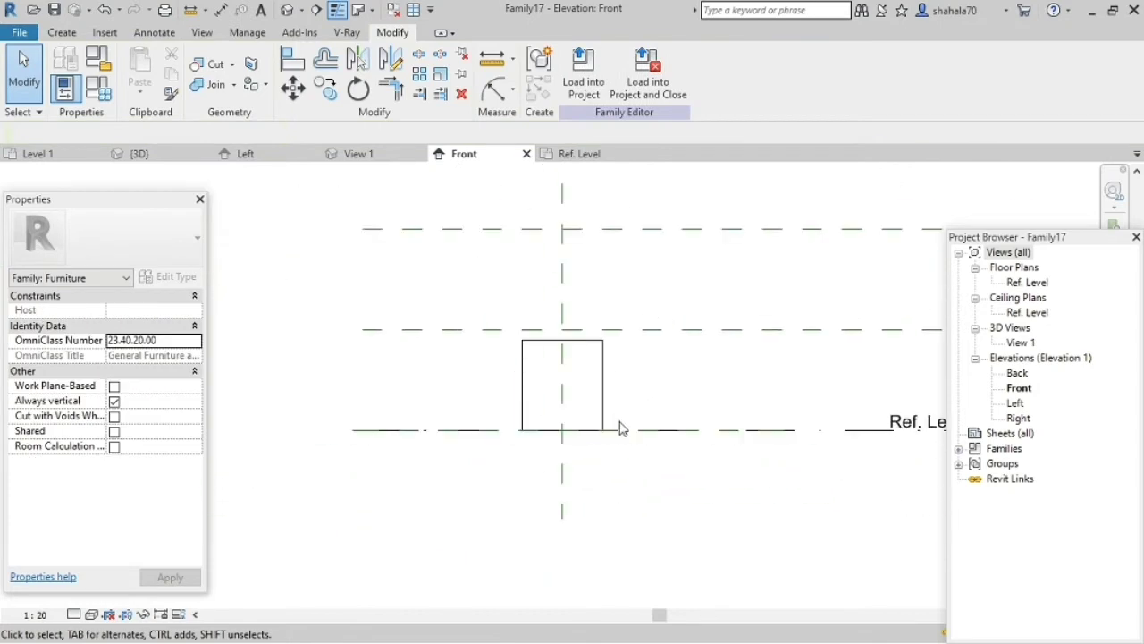
Step: In 3D View 1, start a sweep and pick the bottom, front vertical and top edges of the block's left face as its path
left_click(374, 155)
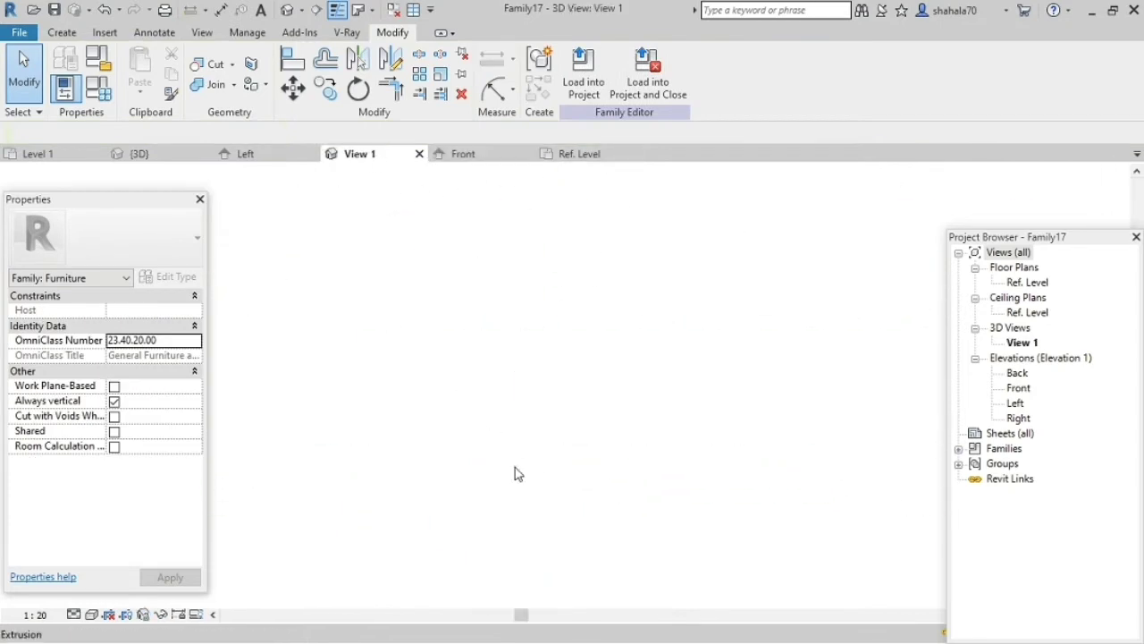
scroll(537, 452, "down", 5)
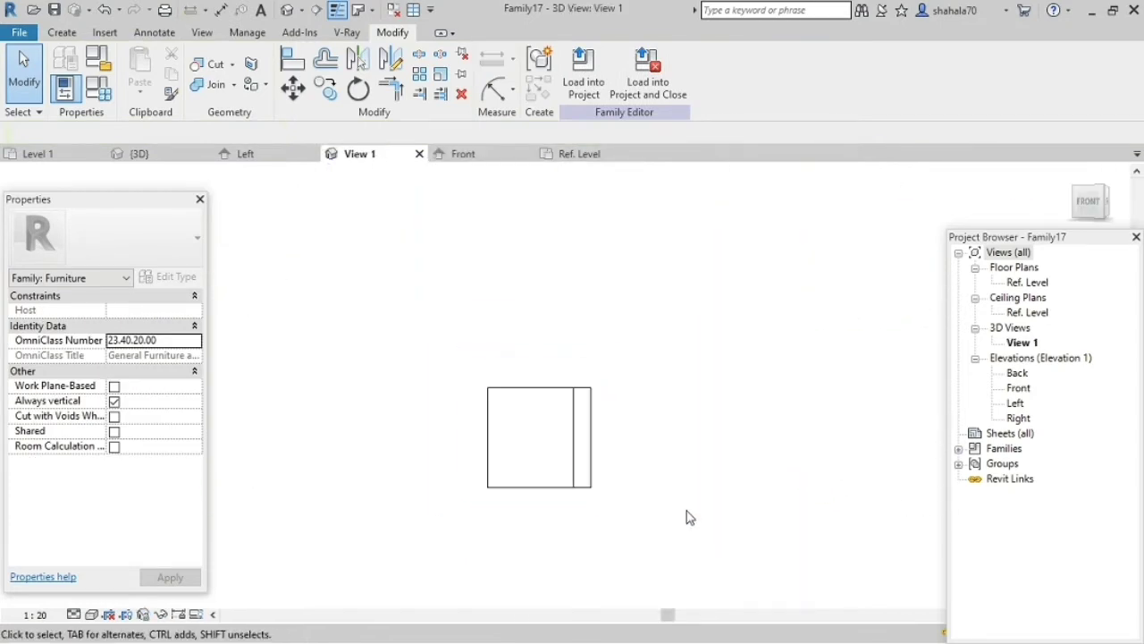
middle_click_drag(686, 513, 539, 549)
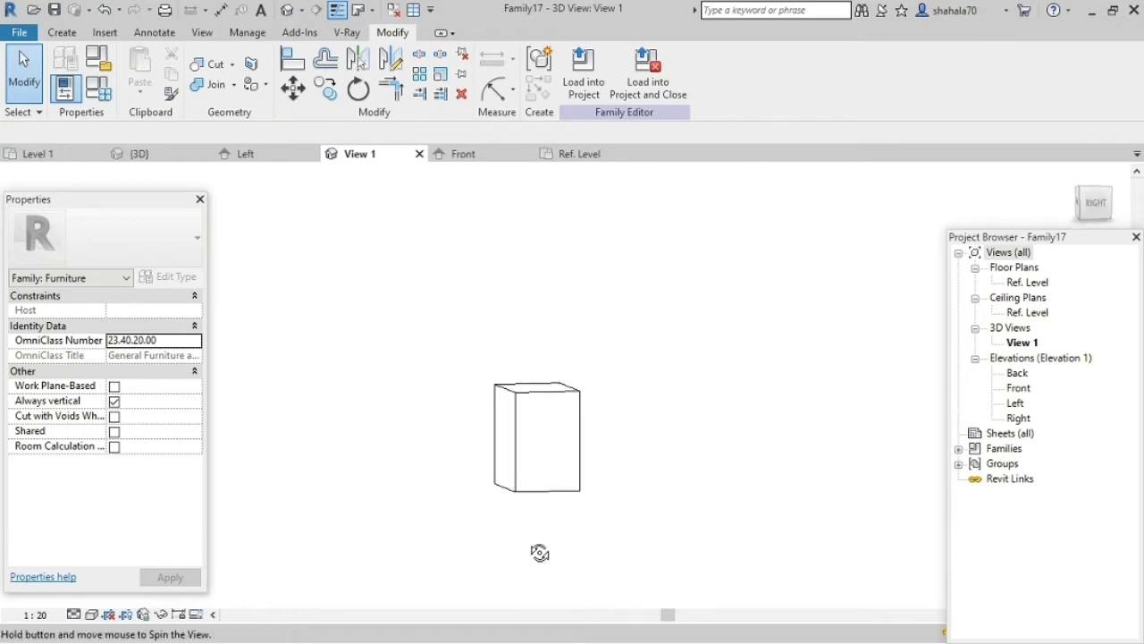
left_click(1089, 203)
left_click(1071, 205)
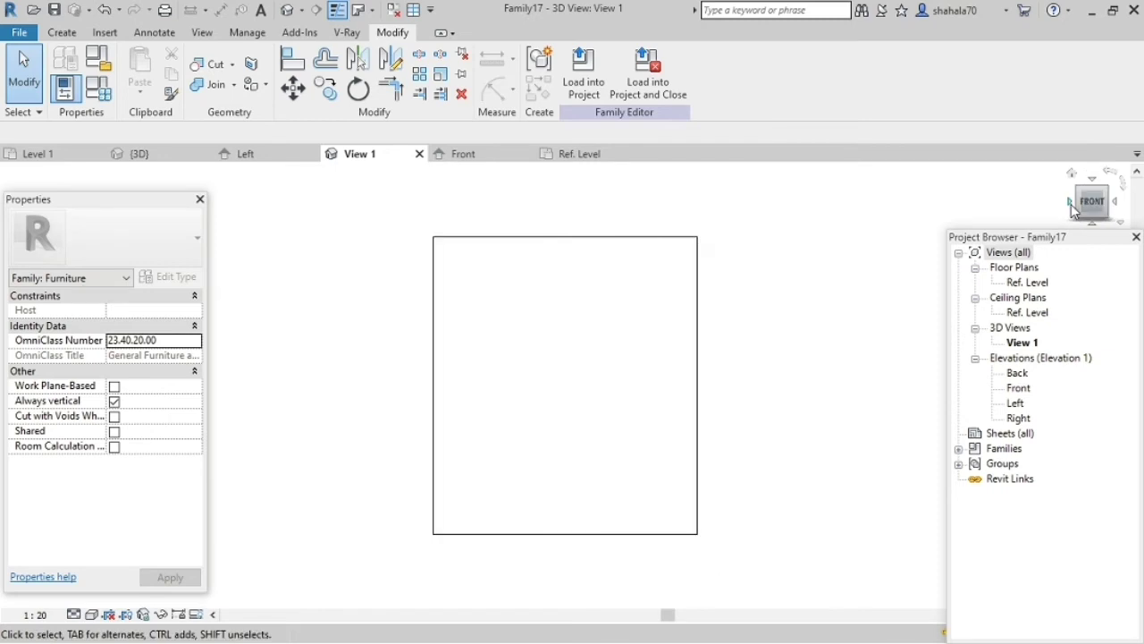
left_click(1071, 205)
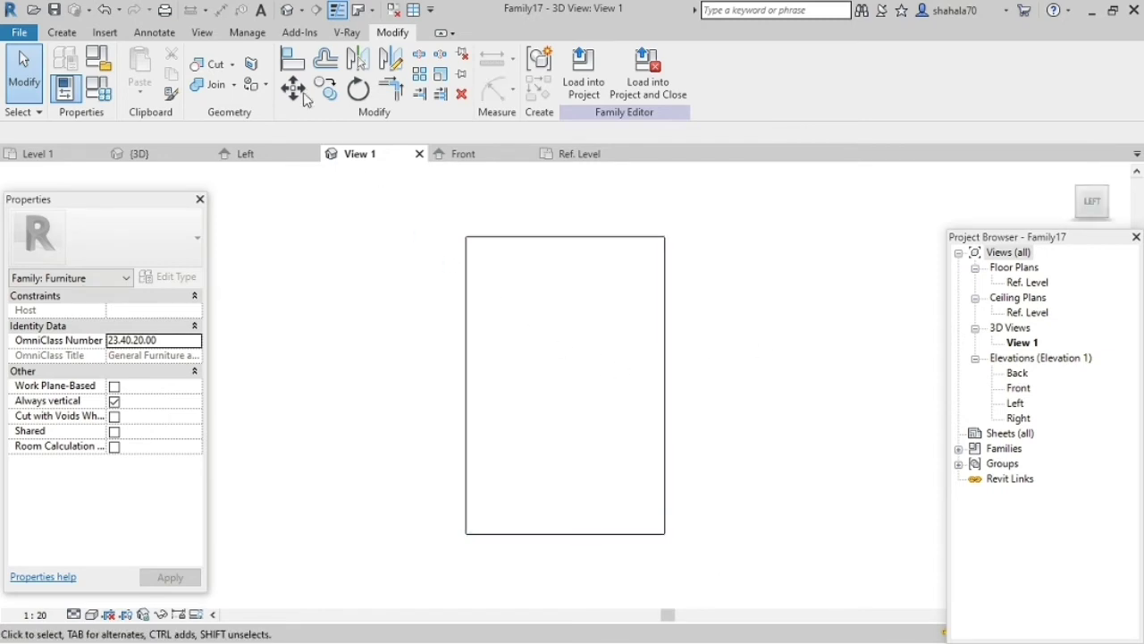
left_click(61, 32)
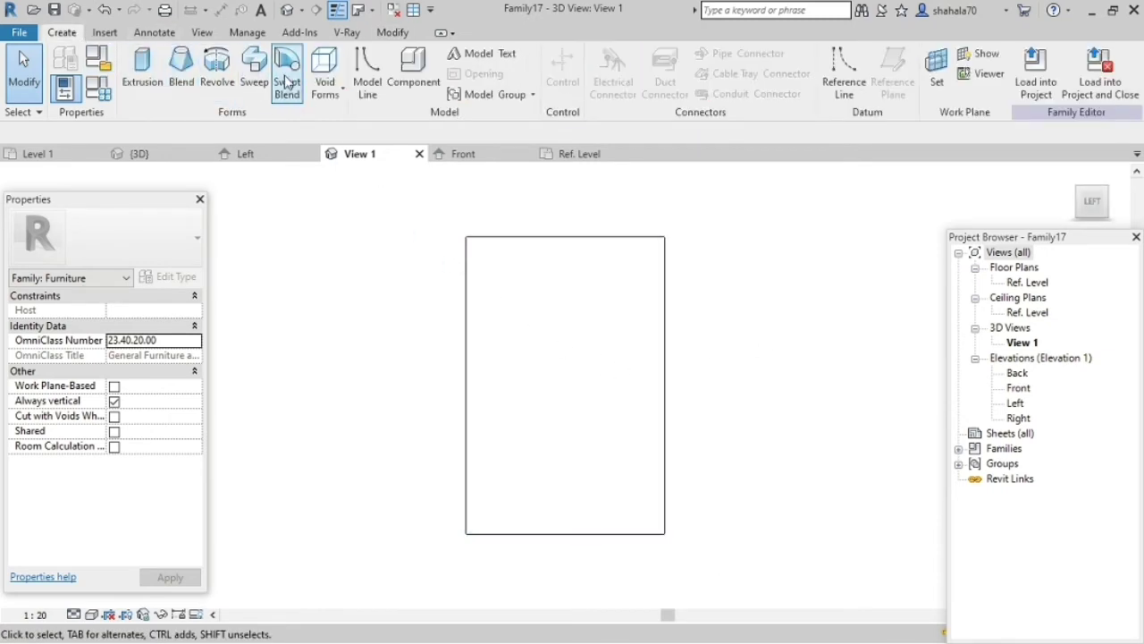
left_click(257, 71)
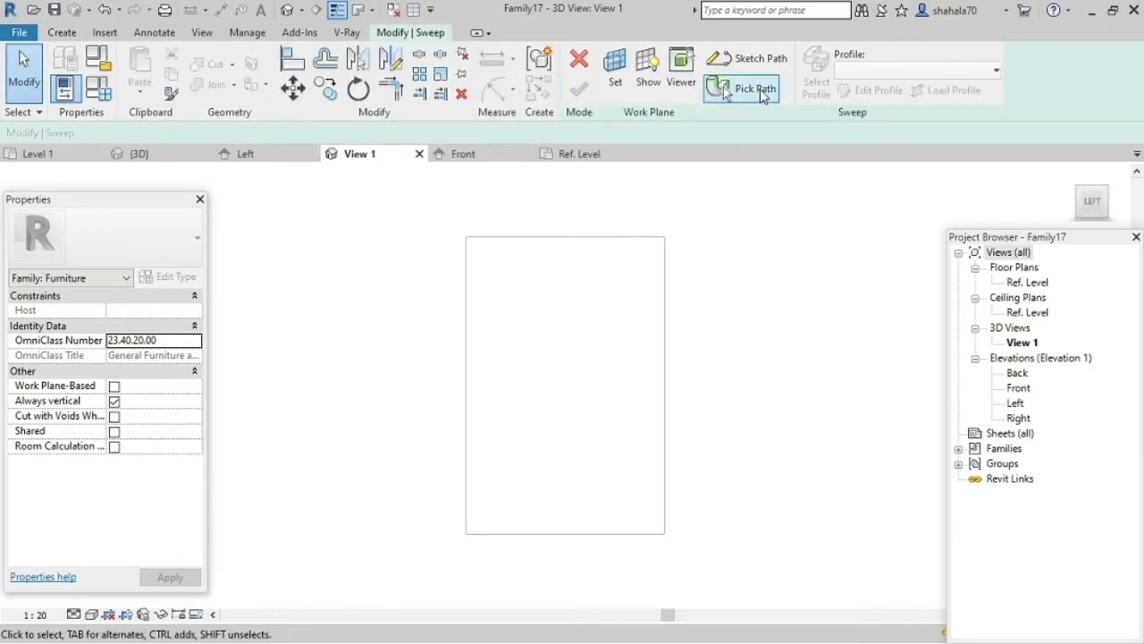
left_click(743, 88)
left_click(604, 536)
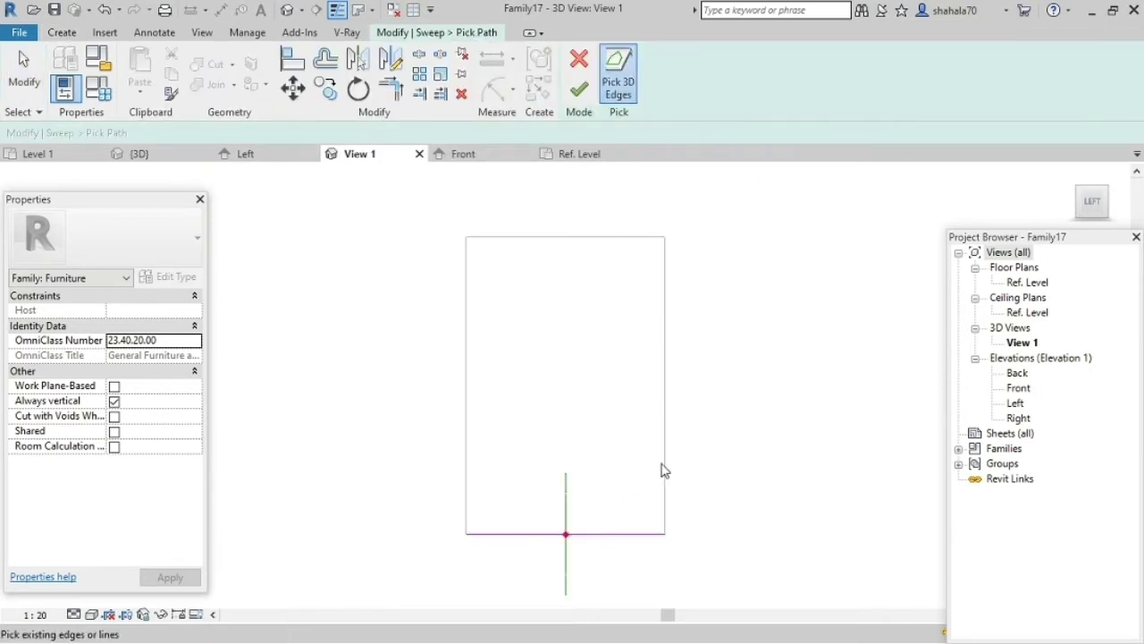
left_click(664, 463)
left_click(541, 238)
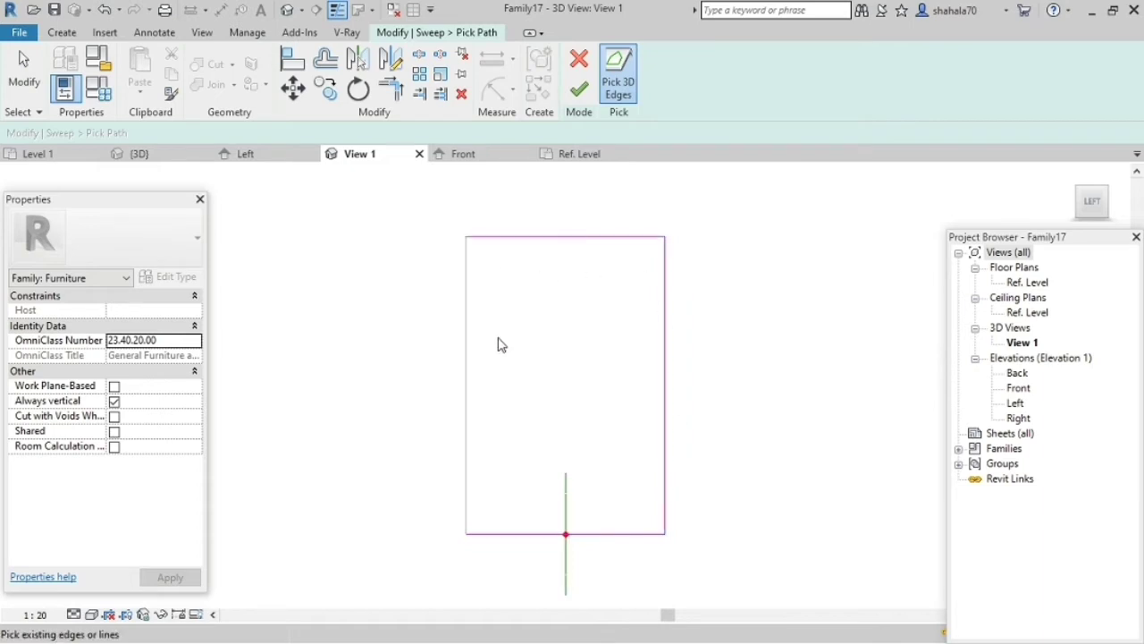
Step: Add the top back edge, the right face's top, front vertical and bottom edges, and the bottom back edge, and finish the path
scroll(501, 345, "down", 2)
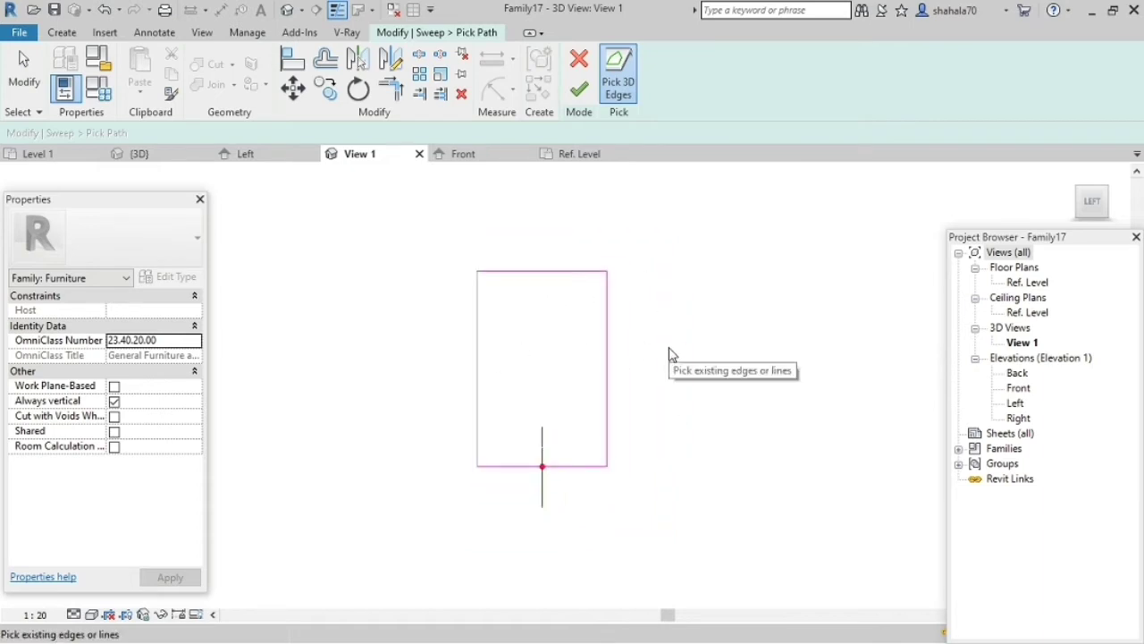
middle_click_drag(420, 456, 576, 395, "shift")
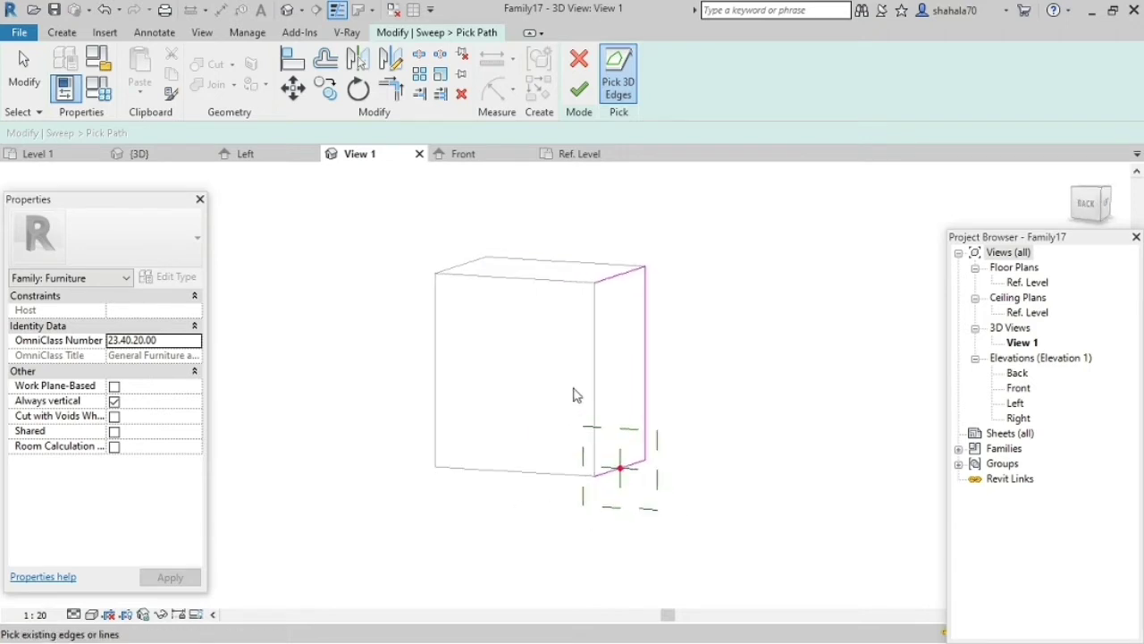
left_click(528, 276)
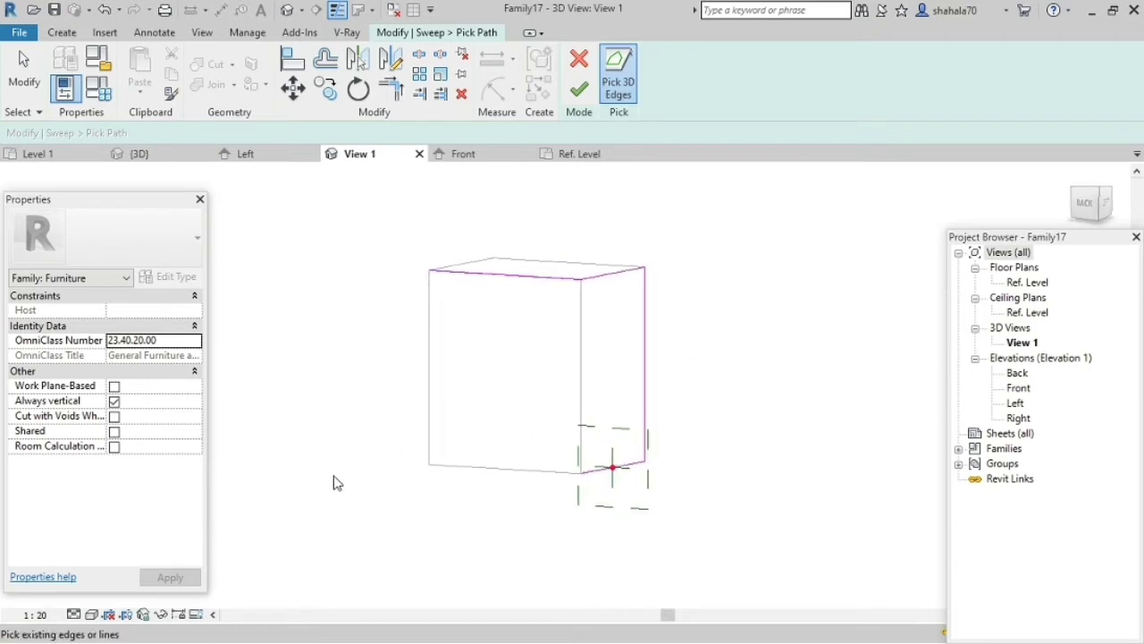
middle_click_drag(331, 480, 577, 294, "shift")
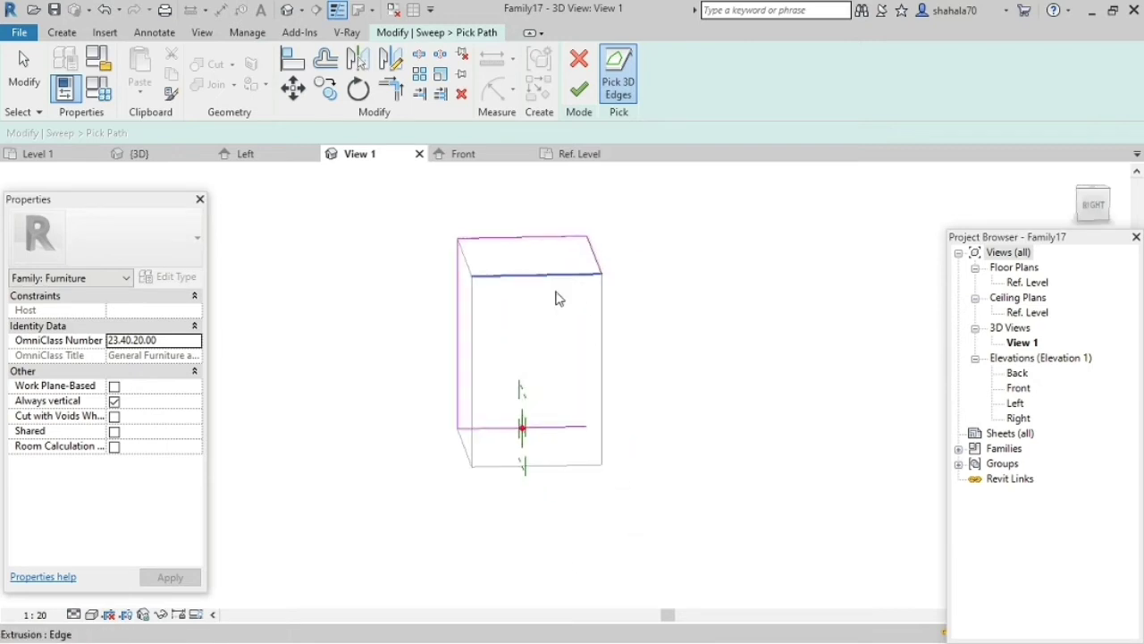
left_click(497, 466)
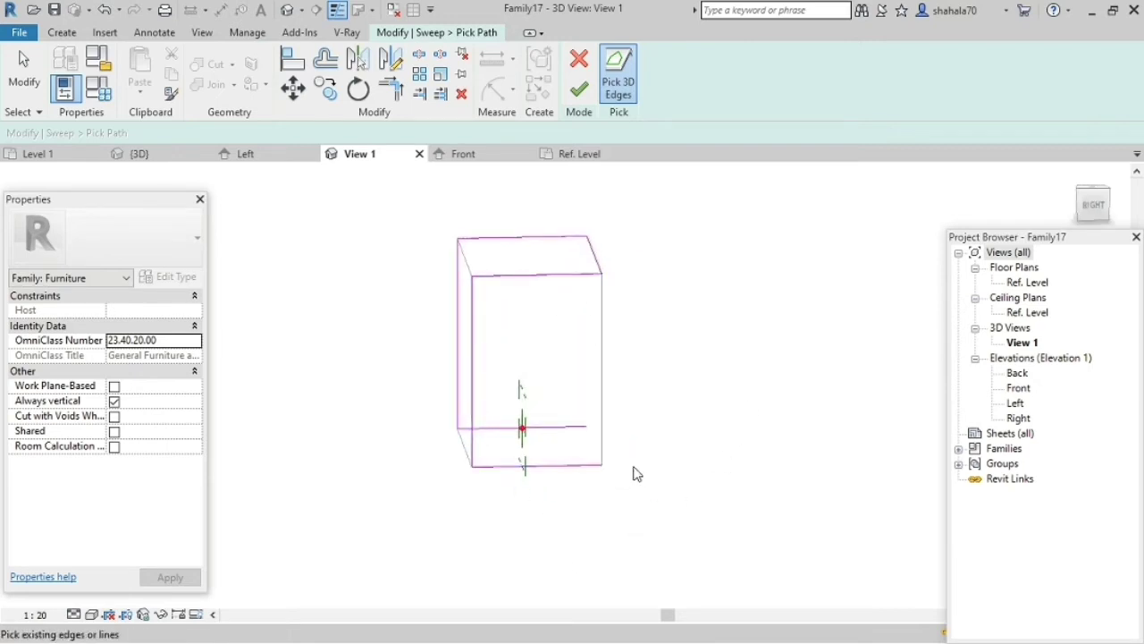
middle_click_drag(667, 482, 510, 528, "shift")
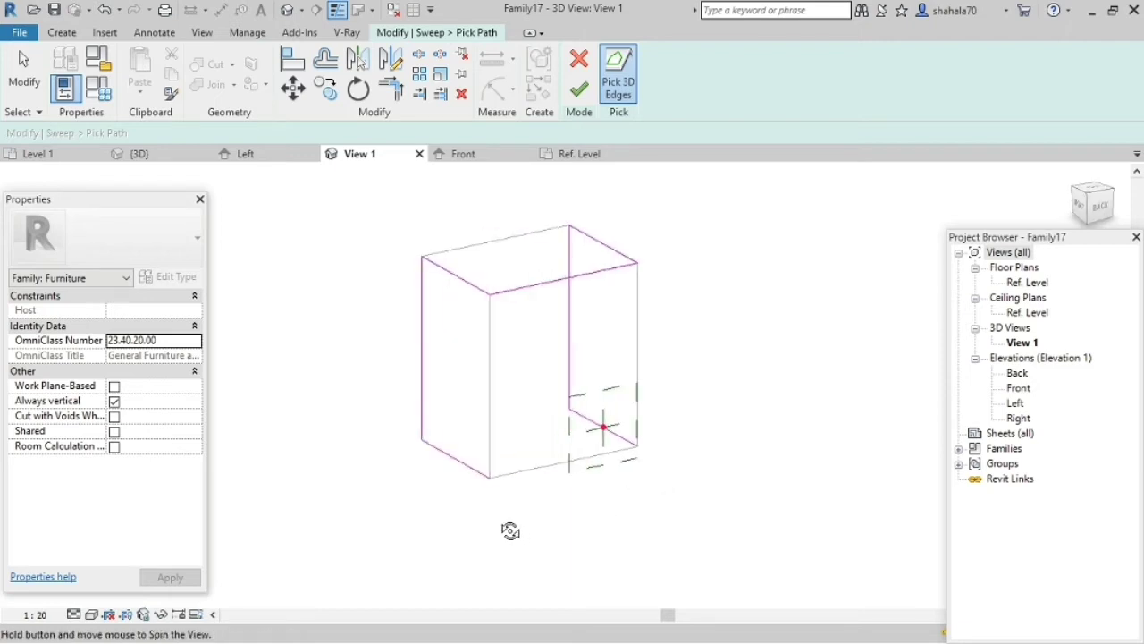
left_click(547, 469)
left_click(579, 89)
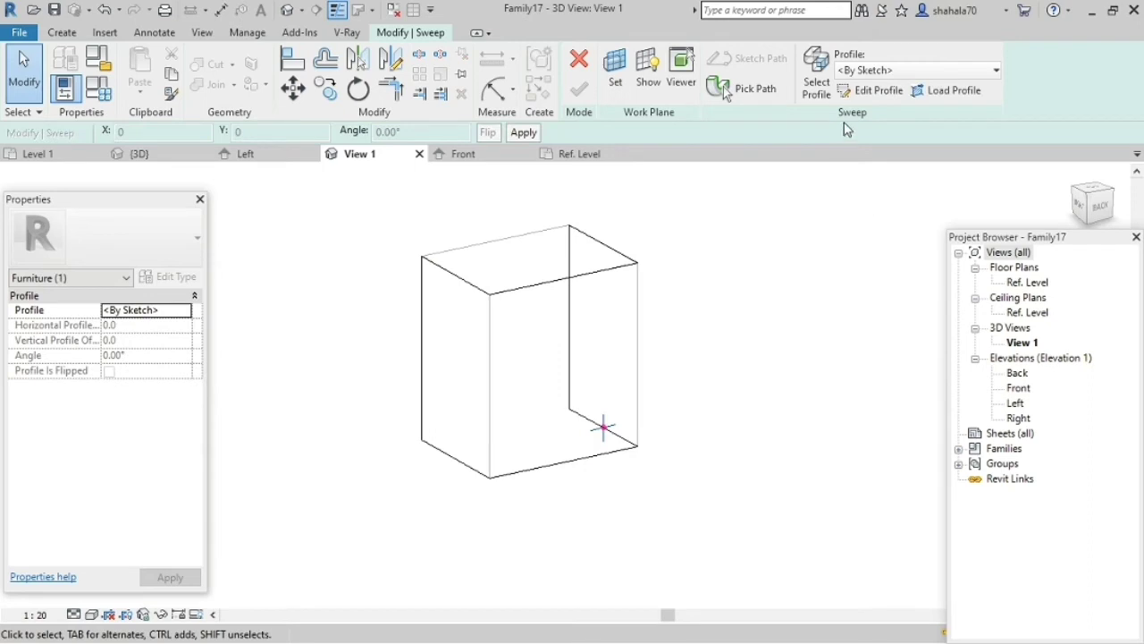
Step: Edit the sweep profile and sketch a circle of radius 15 centred on the profile reference point
left_click(845, 90)
scroll(608, 429, "up", 3)
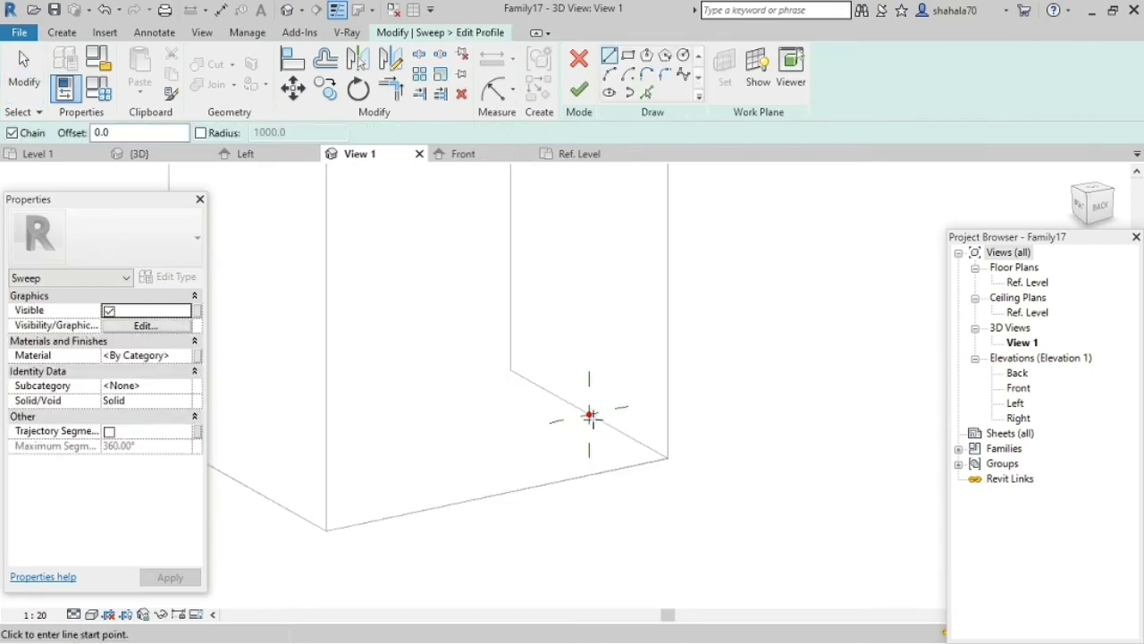
left_click(683, 55)
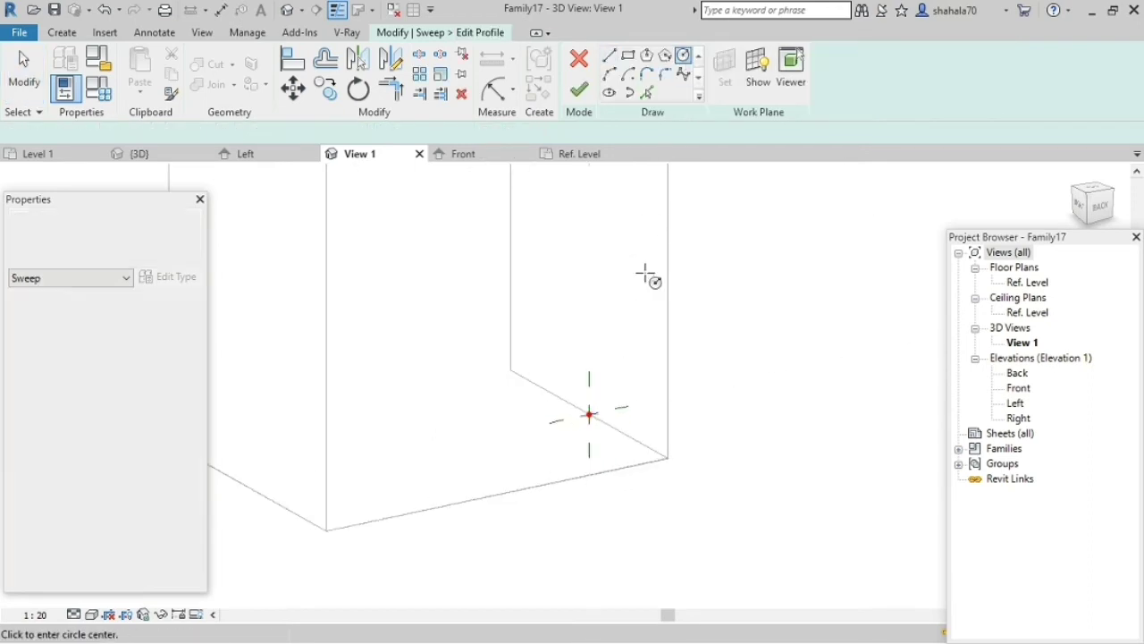
left_click(589, 414)
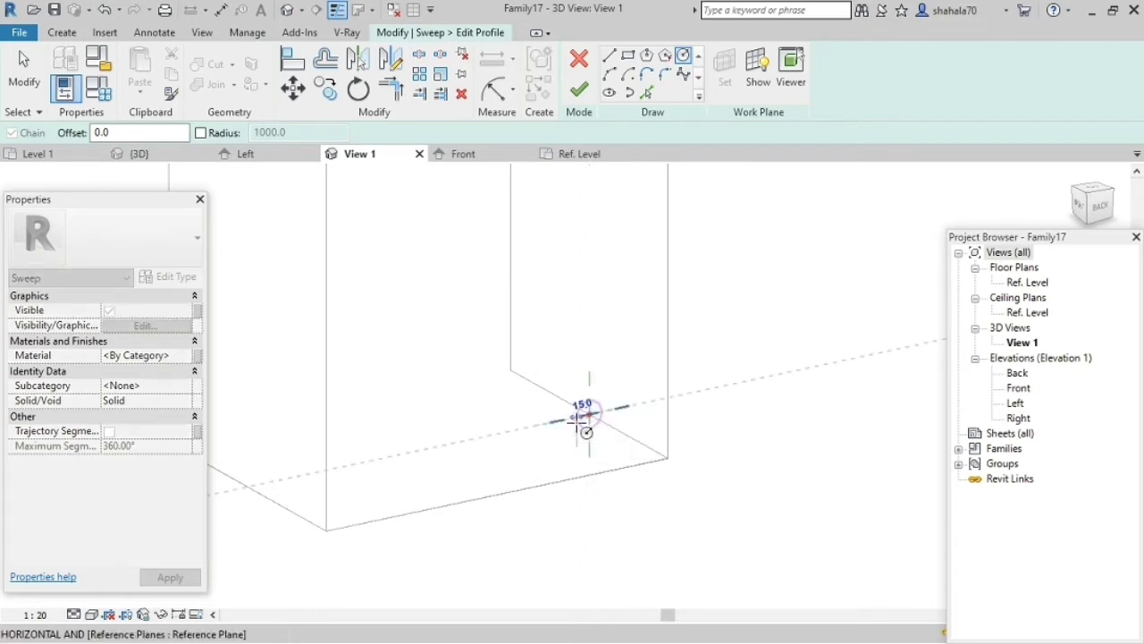
left_click(581, 417)
key("Escape")
key("Escape")
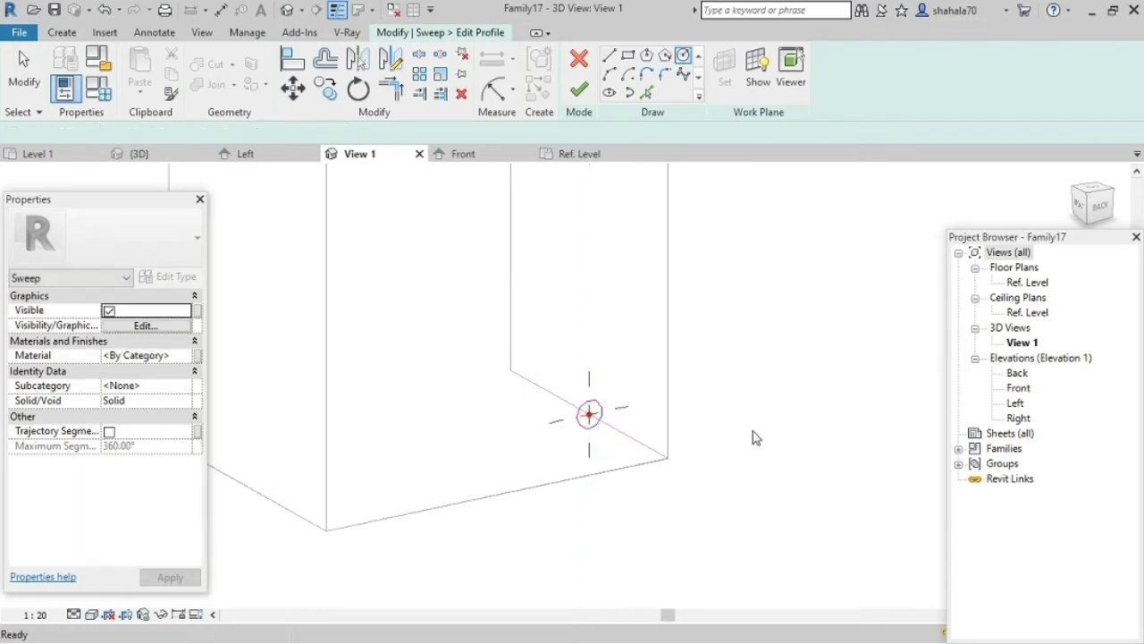
Step: Move the profile circle inside the block's lower corner, tangent to its side and bottom edges, and finish the profile and the sweep
left_click(1107, 217)
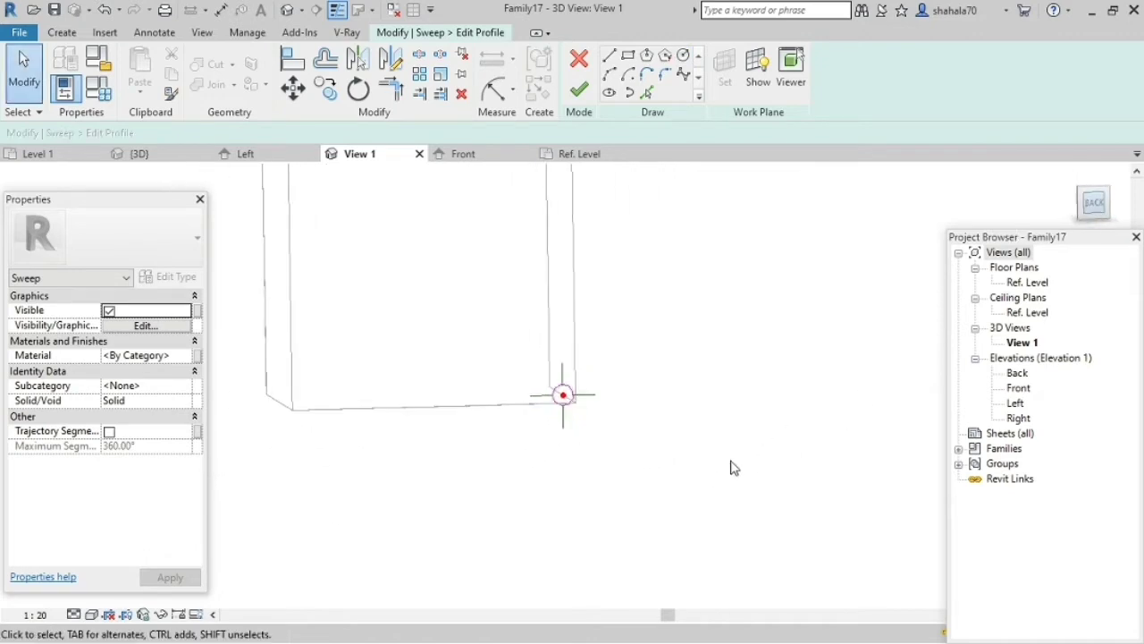
scroll(680, 572, "up", 5)
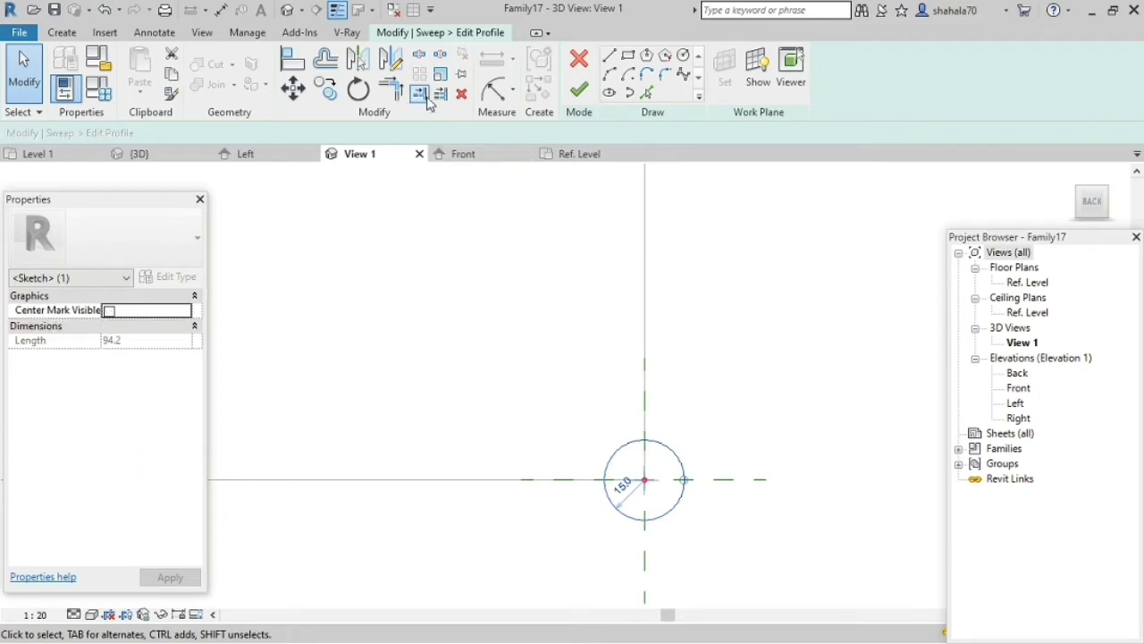
left_click(293, 87)
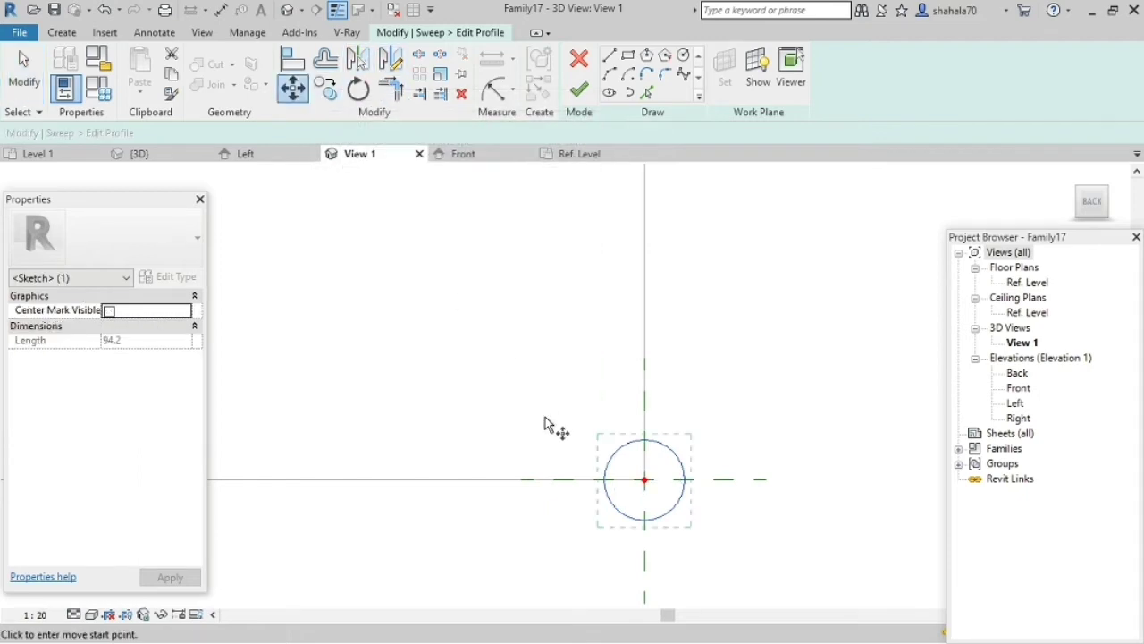
left_click(685, 480)
left_click(644, 480)
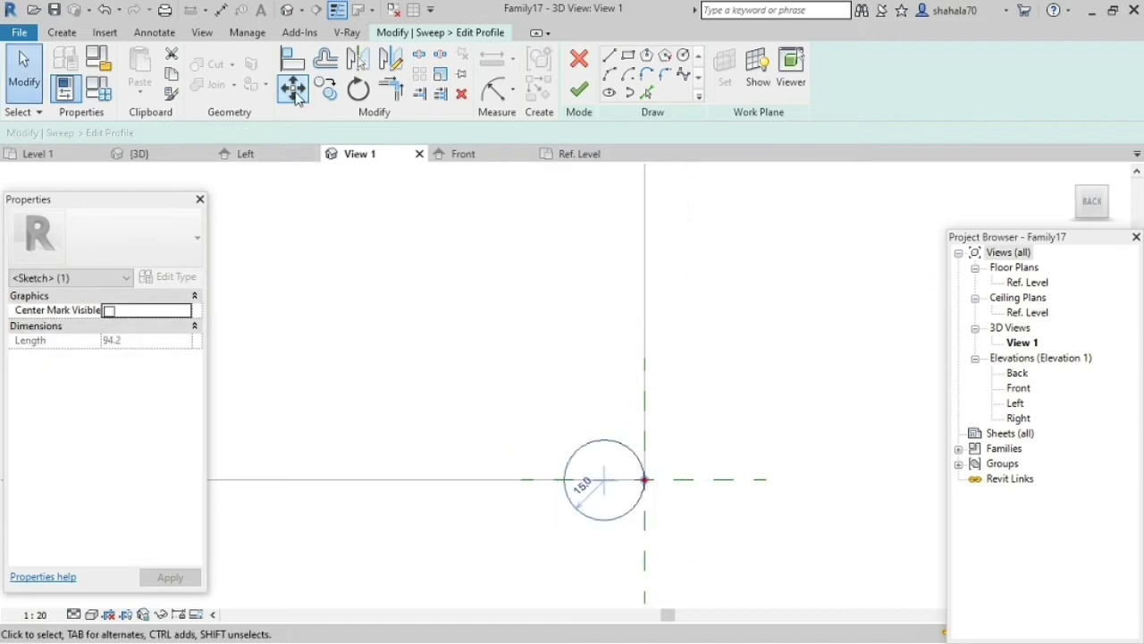
key("m")
key("v")
left_click(605, 522)
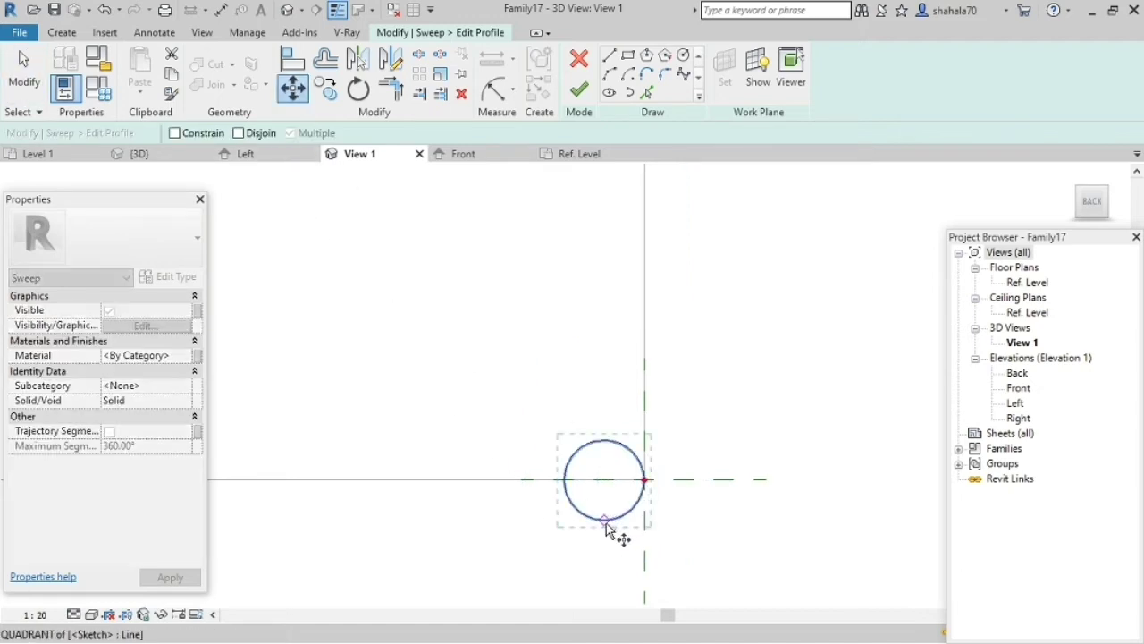
left_click(605, 481)
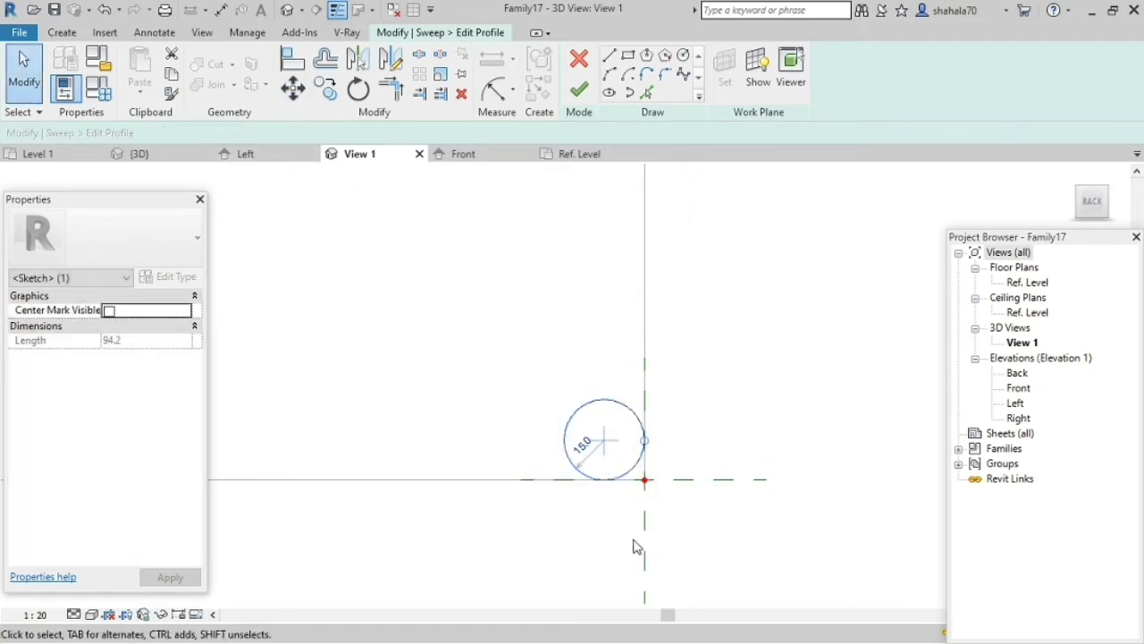
left_click(629, 532)
scroll(626, 526, "down", 5)
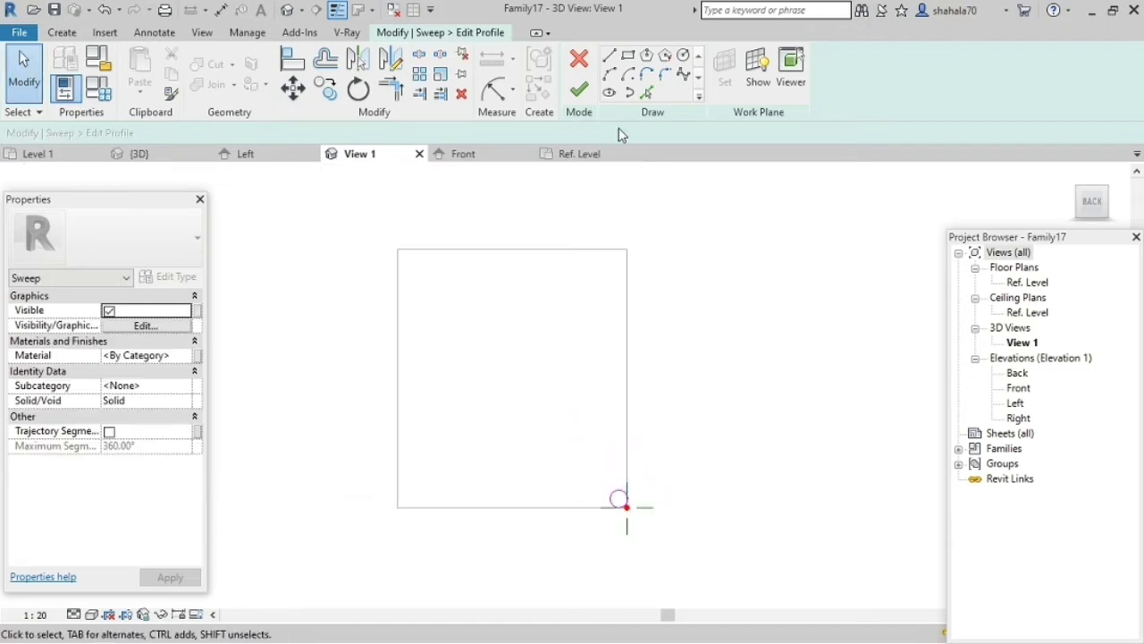
left_click(581, 98)
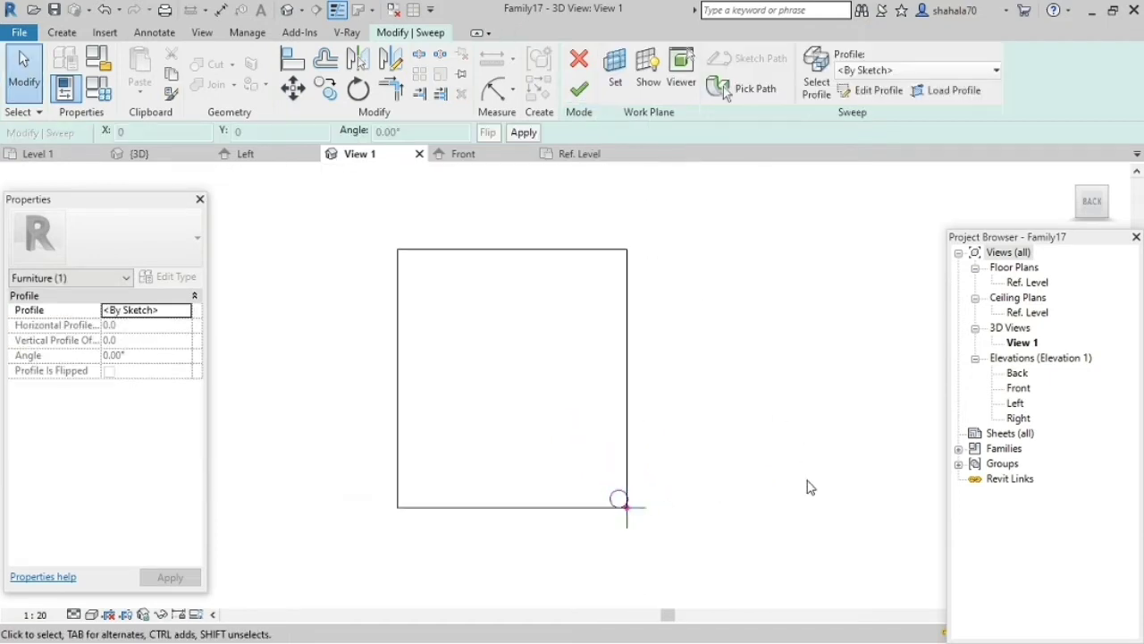
left_click(589, 93)
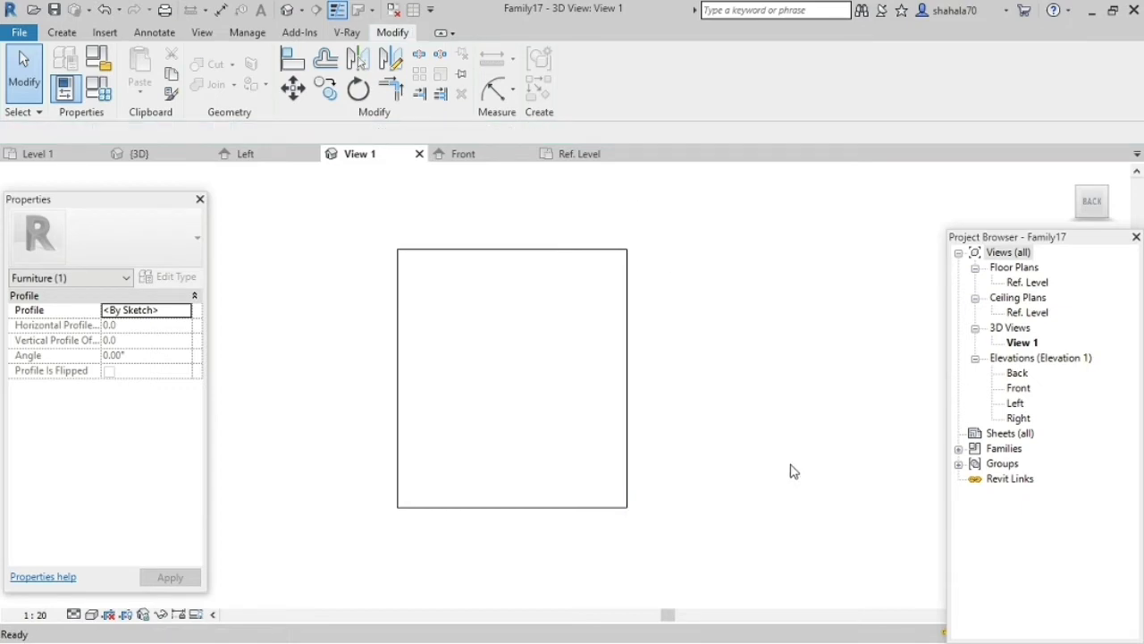
Step: In the Left elevation, stretch the top of the block extrusion up to the seat height plane, for an extrusion end of 500
middle_click(764, 460, "shift")
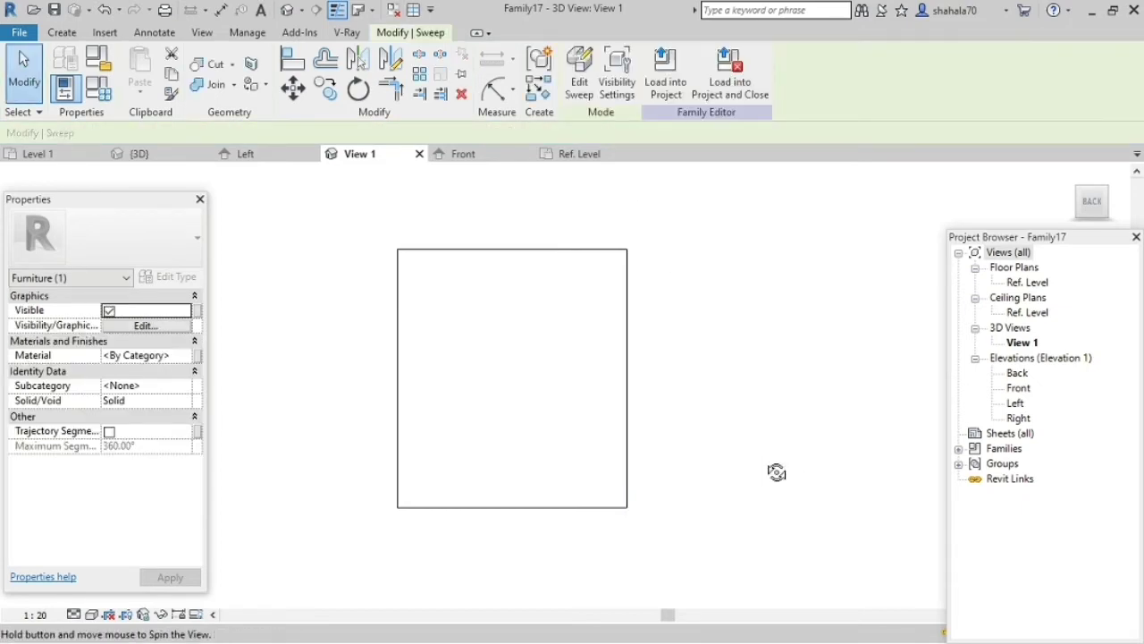
middle_click(765, 460)
scroll(628, 436, "down", 3)
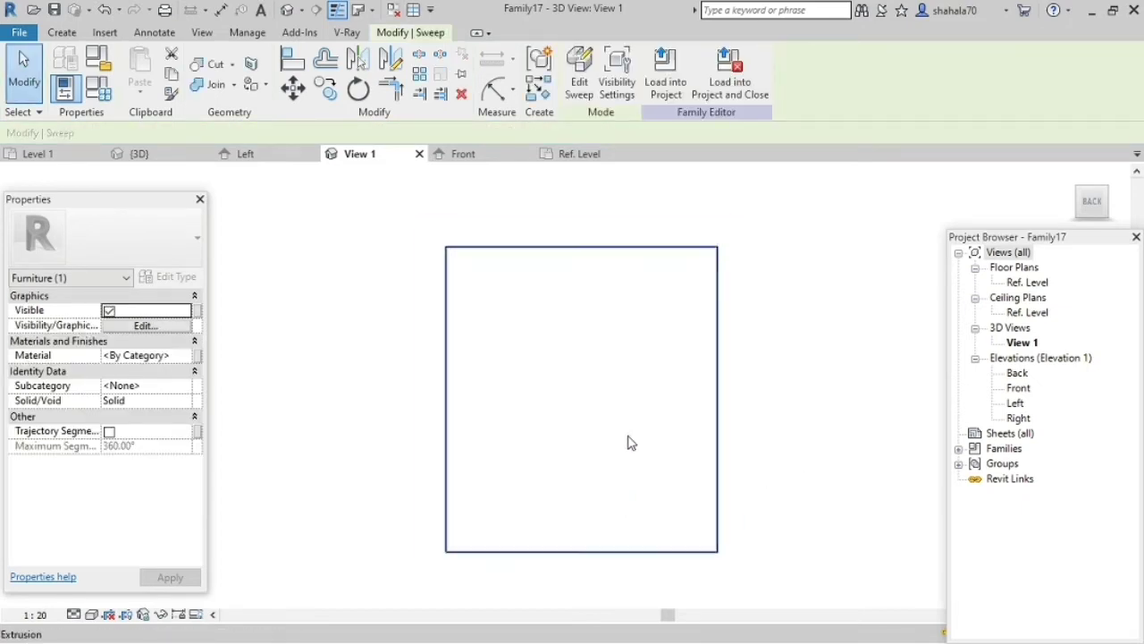
left_click(490, 161)
scroll(554, 398, "up", 2)
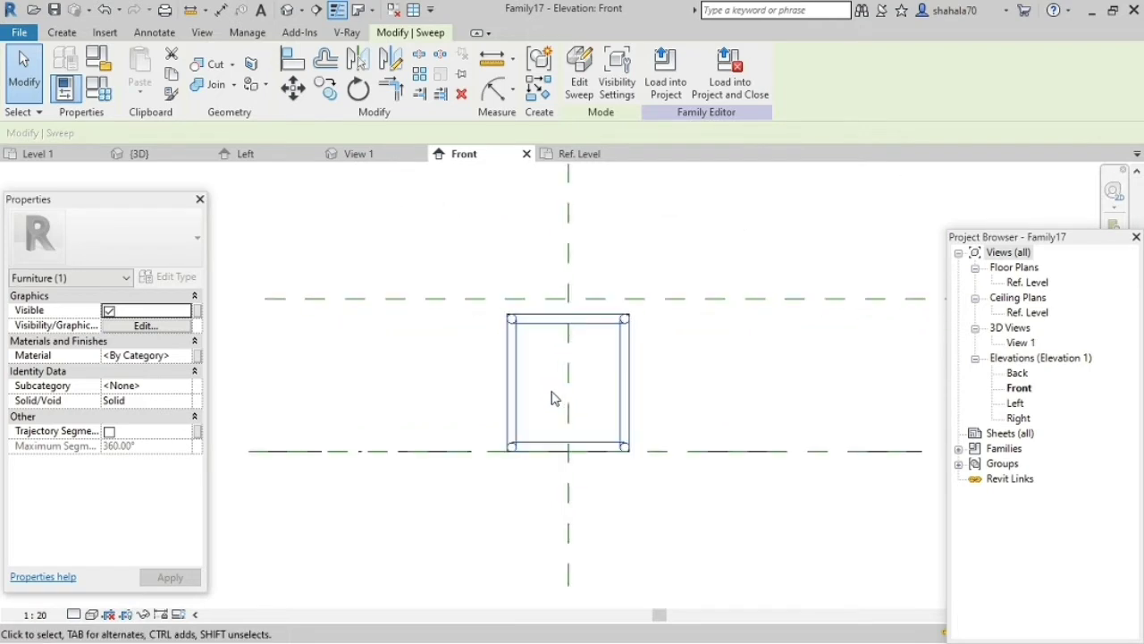
key("Escape")
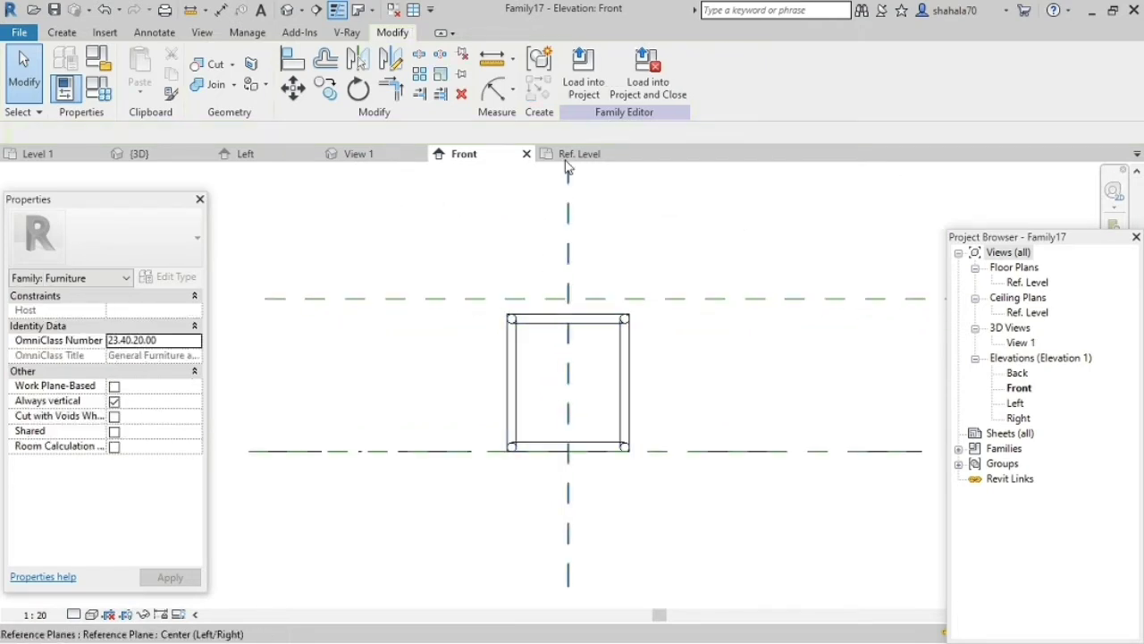
left_click(246, 154)
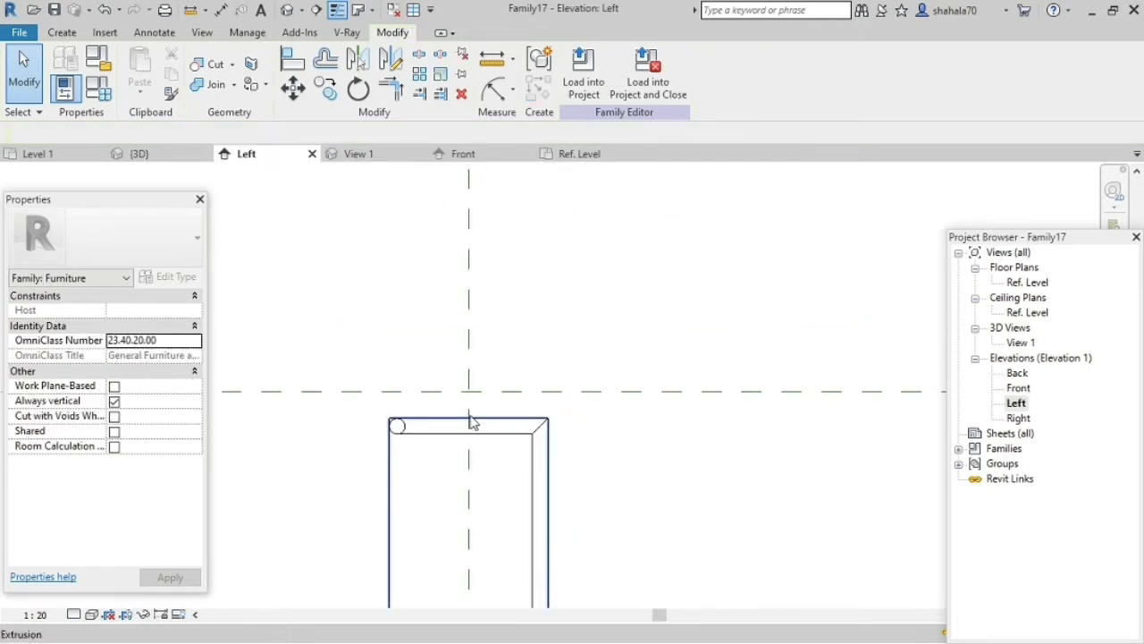
left_click(473, 422)
left_click_drag(469, 417, 466, 391)
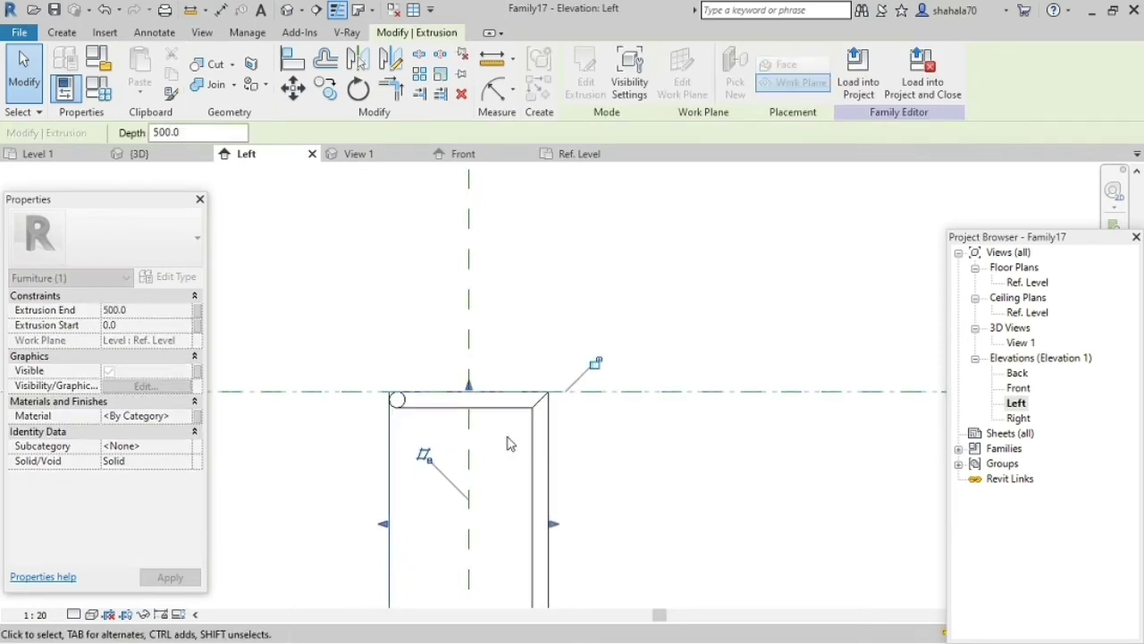
Step: Sketch an extrusion outline slanting from the total height plane to the block's top back corner, along its 300 top and down its 500 front edge
scroll(507, 444, "down", 3)
left_click(576, 483)
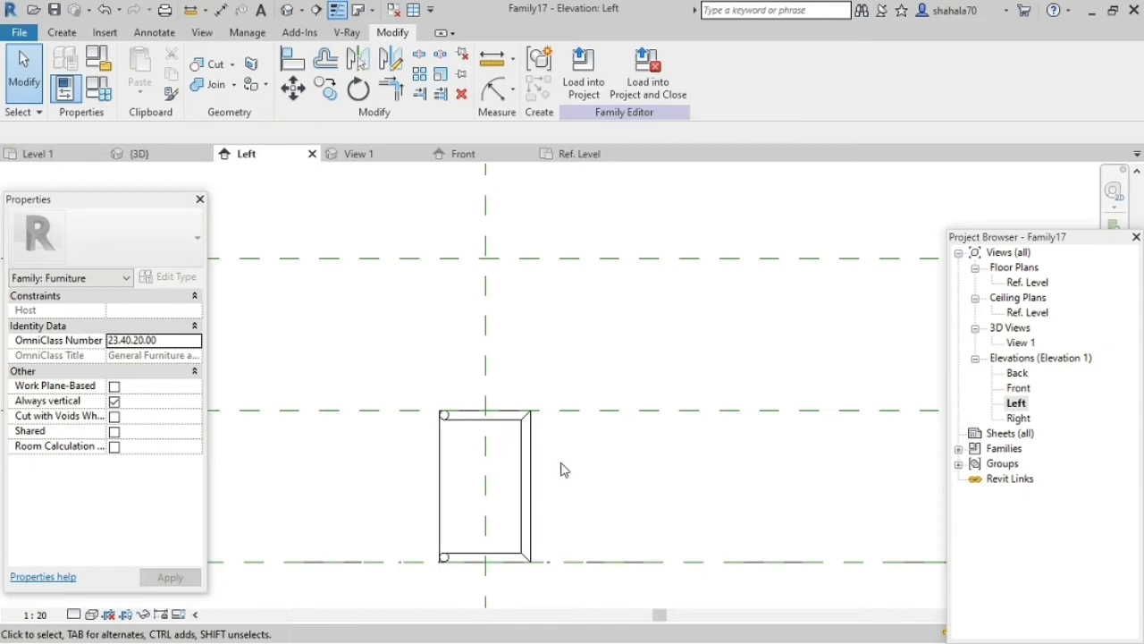
left_click(62, 33)
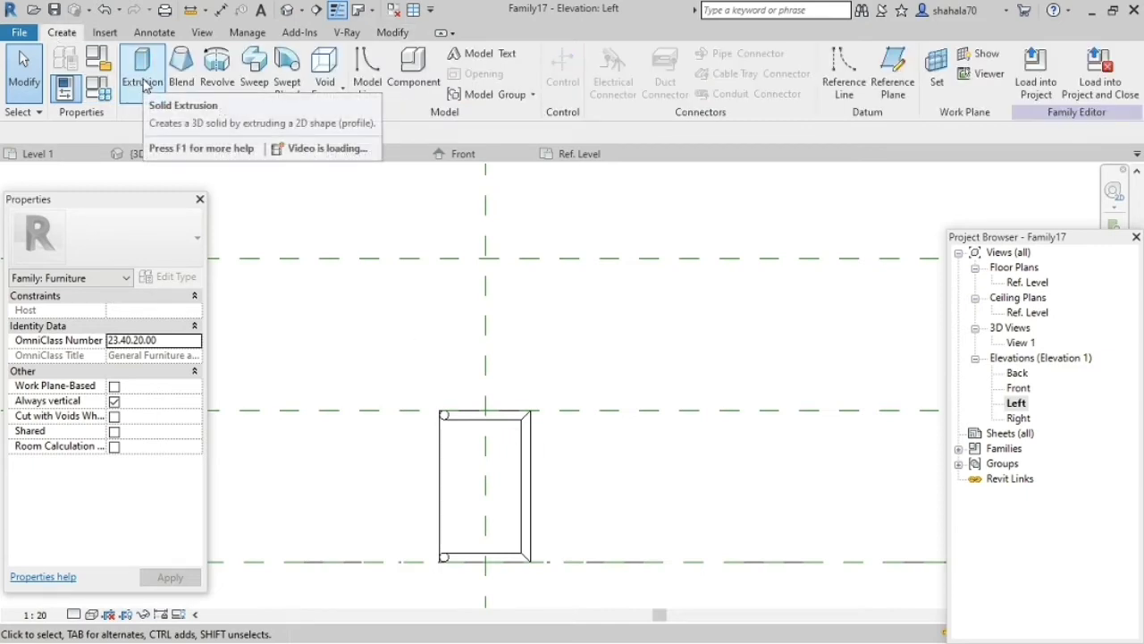
left_click(142, 72)
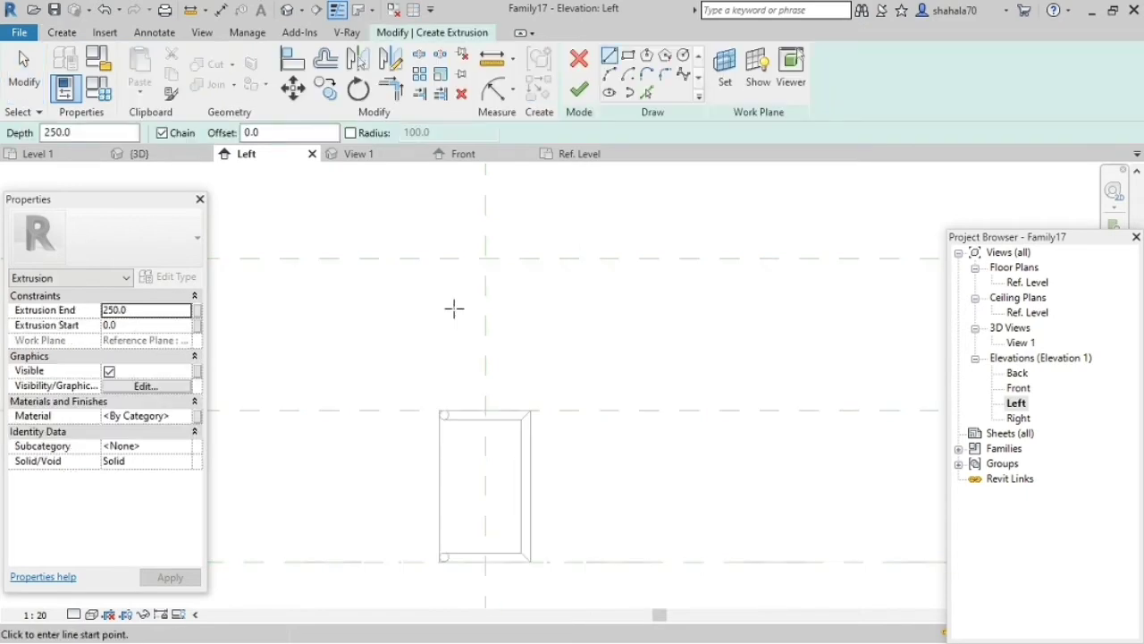
left_click(402, 258)
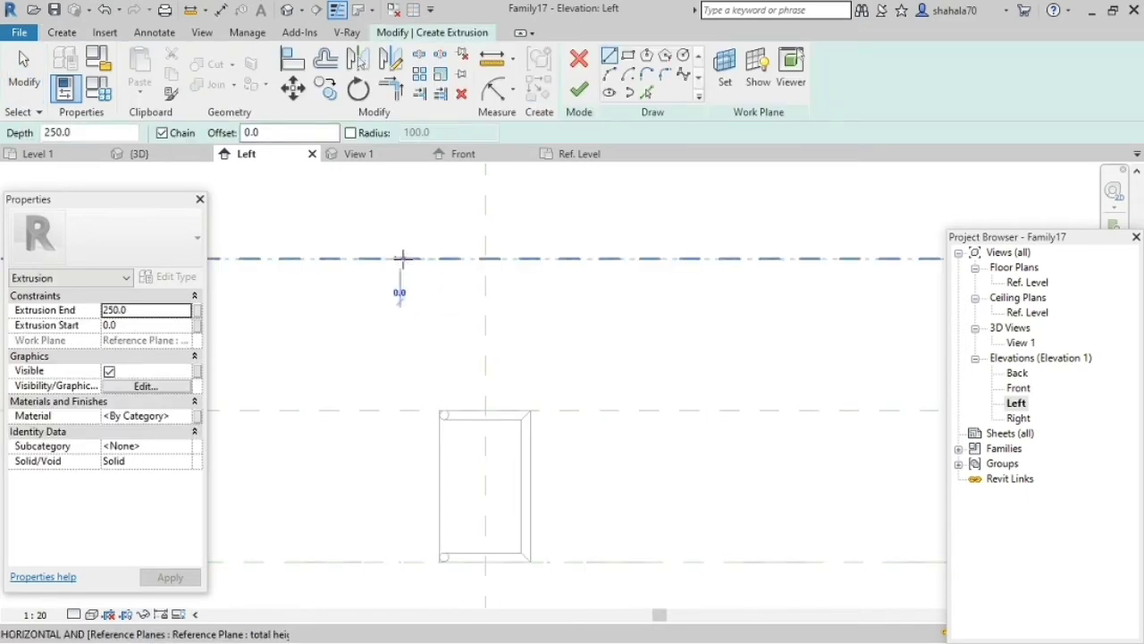
left_click(439, 411)
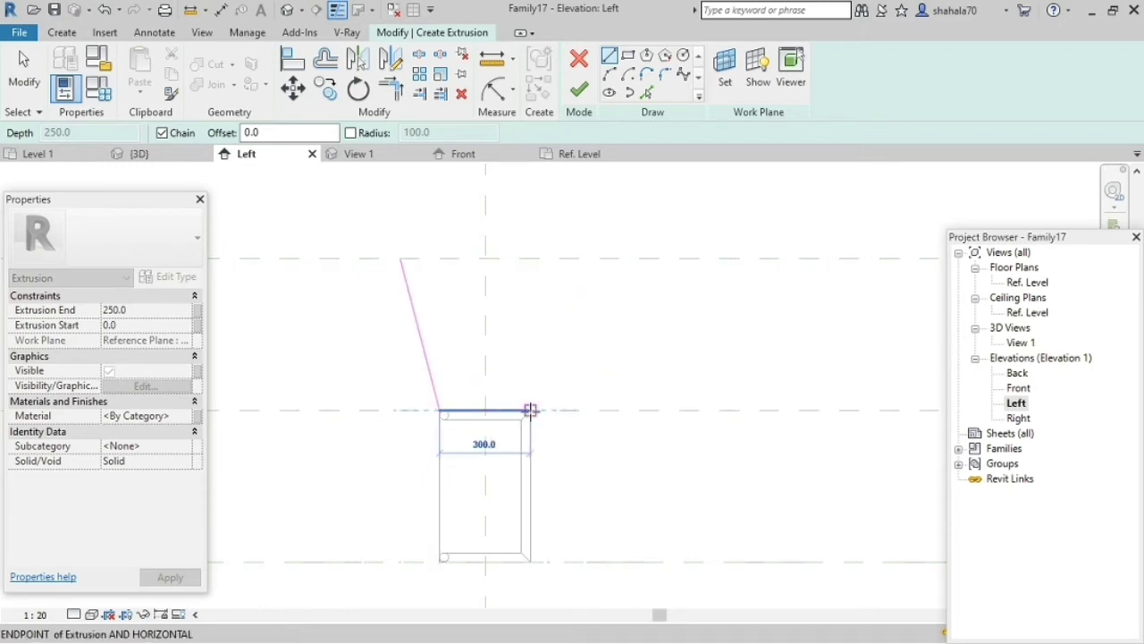
left_click(530, 410)
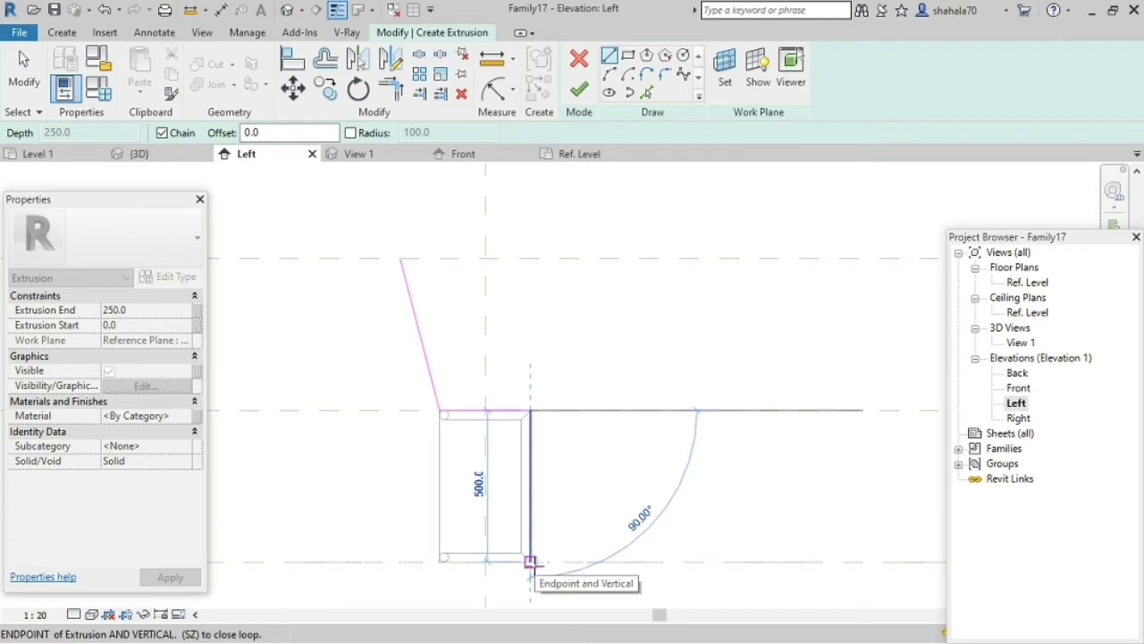
scroll(511, 522, "up", 2)
left_click(546, 593)
key("Escape")
key("Escape")
scroll(465, 454, "down", 1)
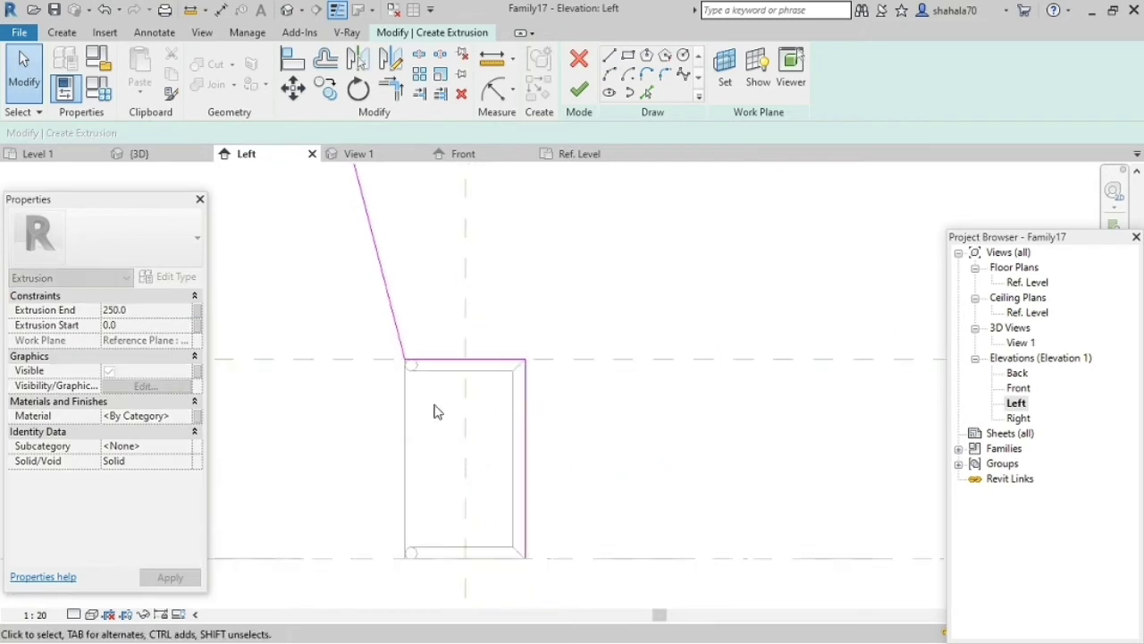
Step: Round the corner between the slanted backrest line and the seat line with a fillet arc of radius 100
scroll(385, 362, "up", 2)
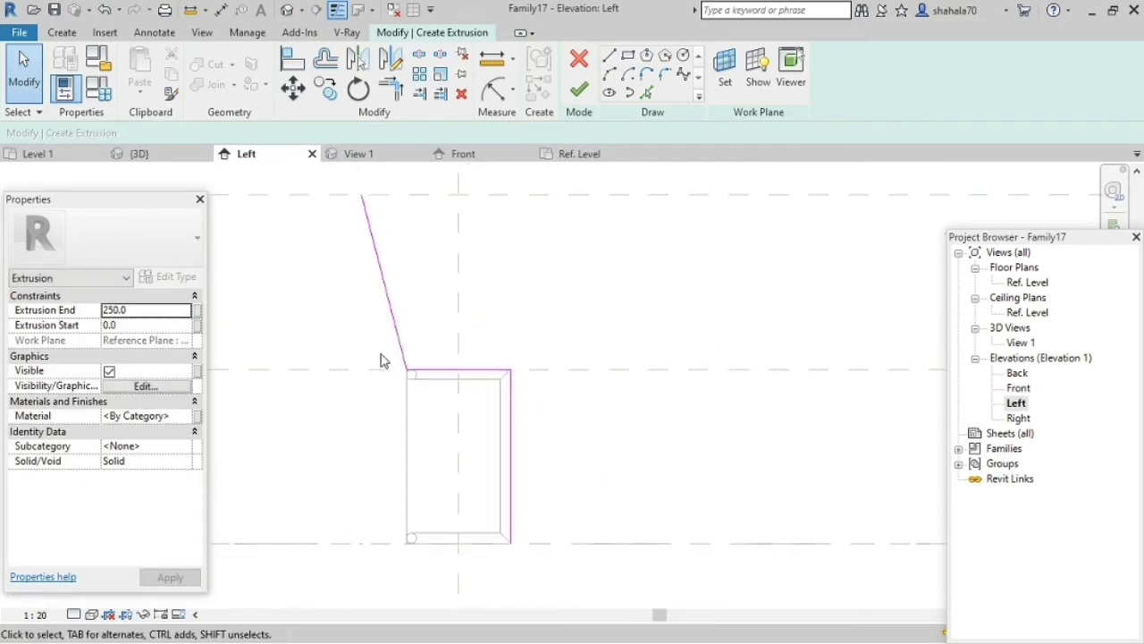
left_click(663, 75)
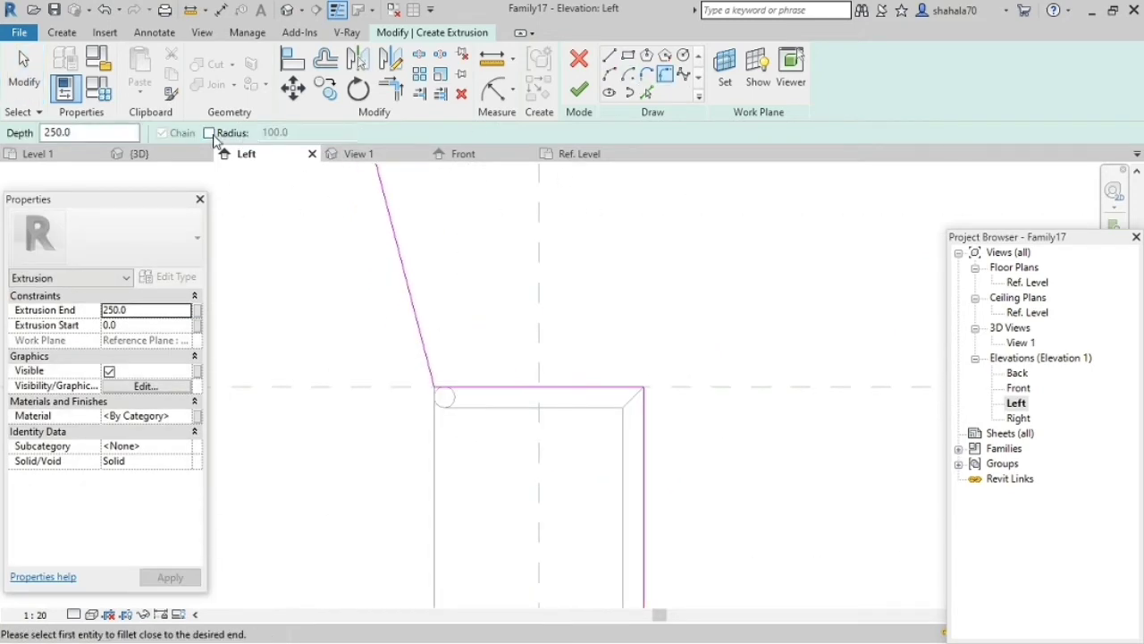
left_click(209, 133)
left_click(432, 372)
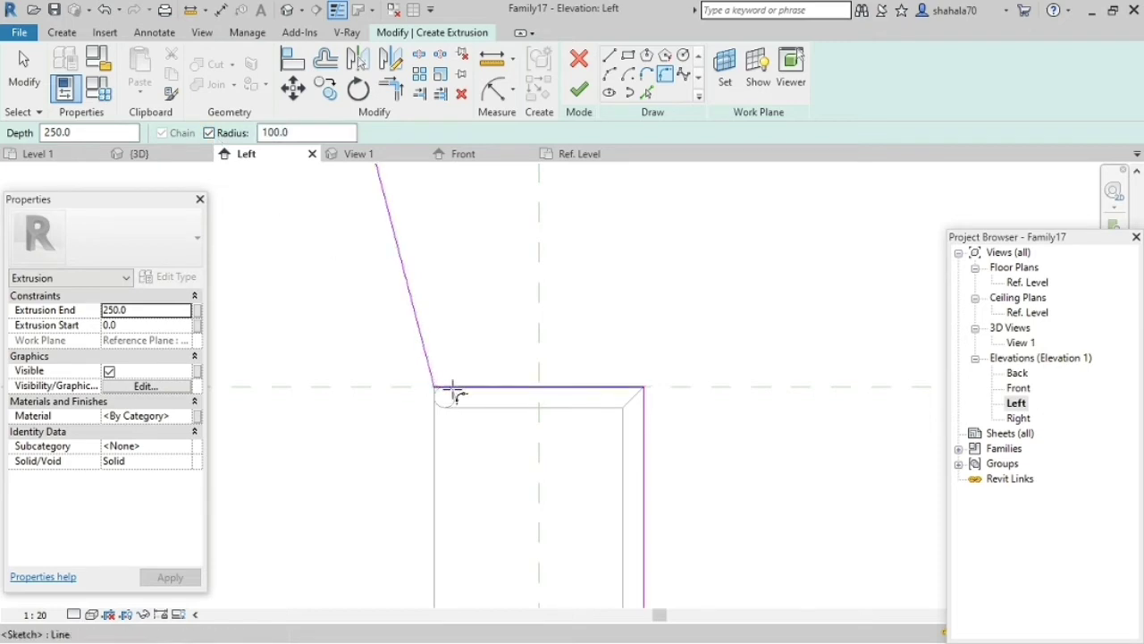
left_click(455, 390)
scroll(351, 429, "down", 2)
scroll(537, 420, "up", 2)
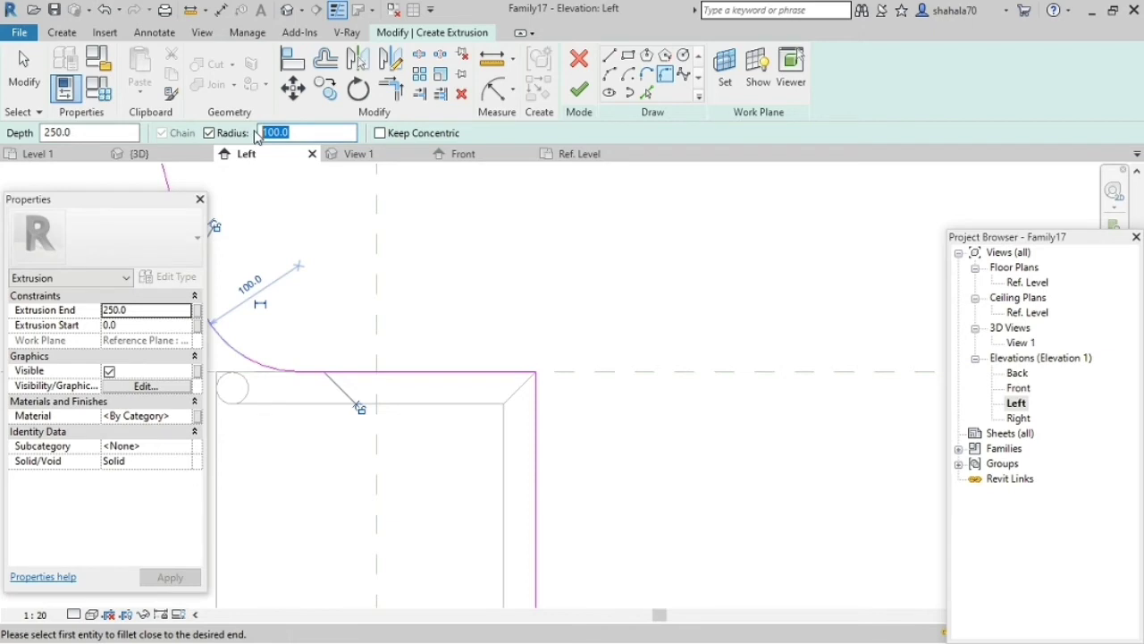
Step: Try rounding the outline's top front corner with a fillet arc of radius 20
left_click(508, 372)
left_click(536, 392)
scroll(567, 429, "up", 3)
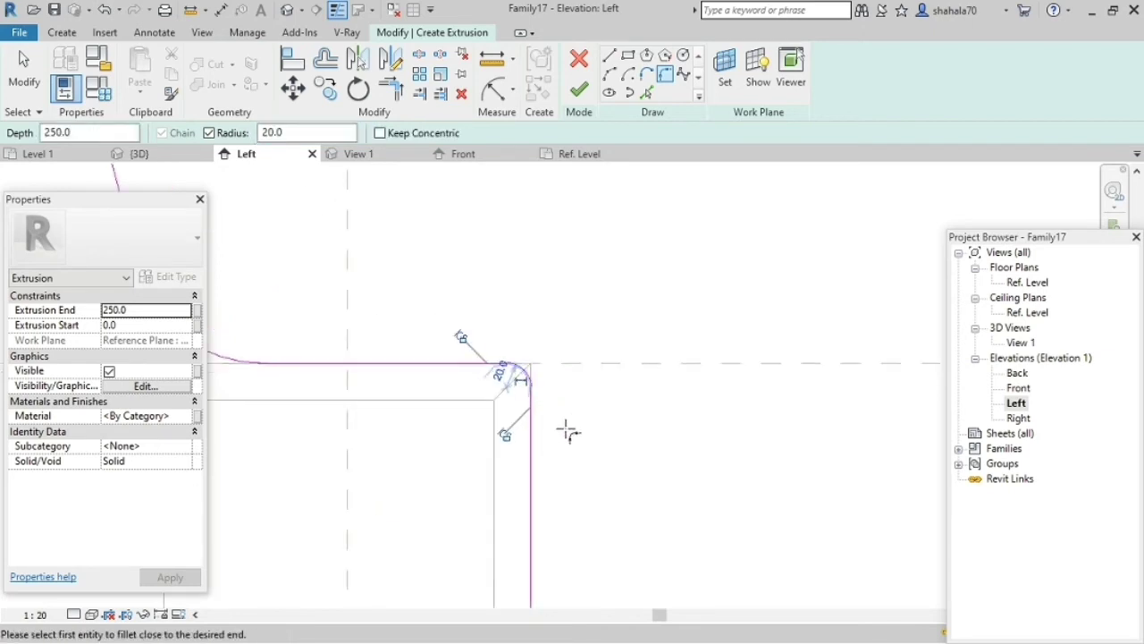
left_click(104, 11)
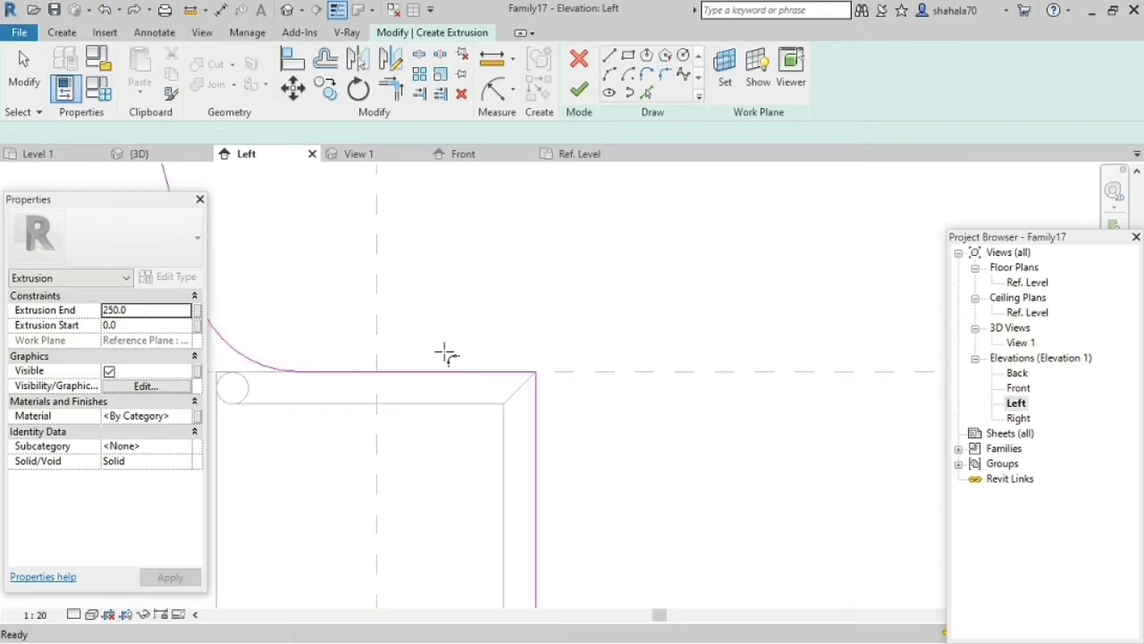
scroll(508, 394, "up", 3)
key("Escape")
Step: Offset copies of the backrest line, fillet arc, seat line and front line by 10 toward the outside of the block
scroll(503, 375, "down", 3)
scroll(371, 368, "down", 3)
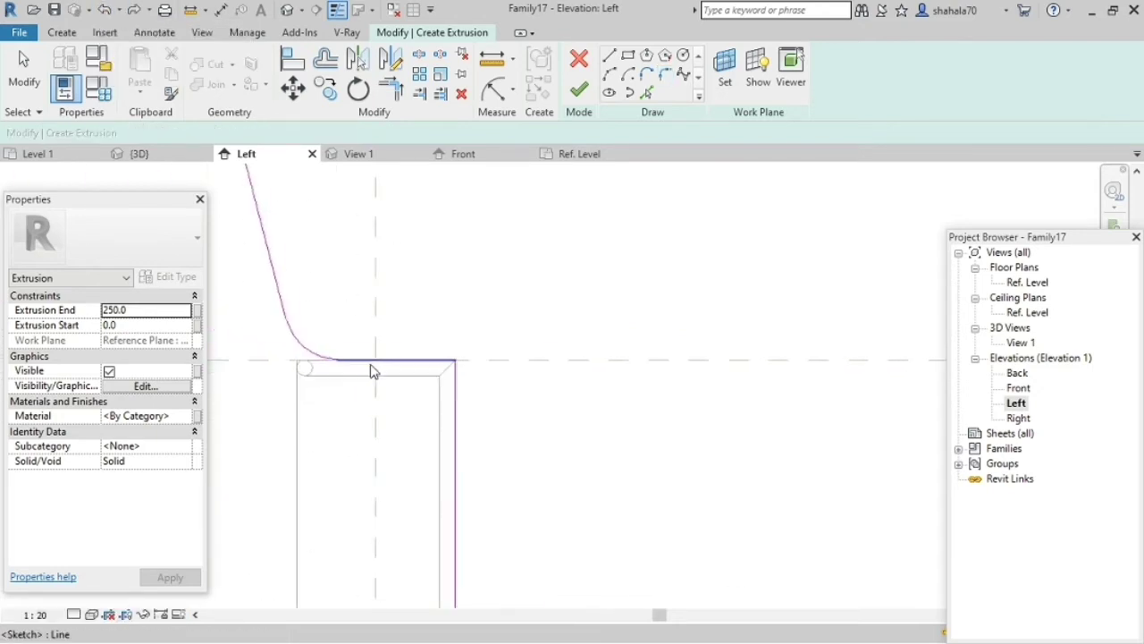
scroll(346, 364, "up", 1)
scroll(365, 465, "down", 4)
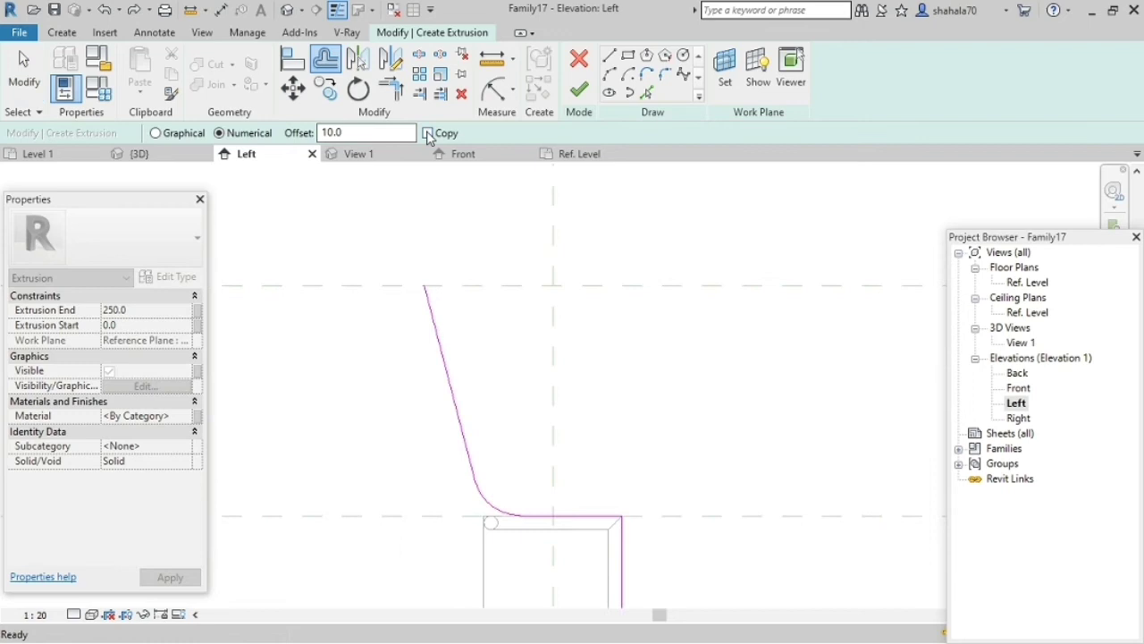
left_click(427, 134)
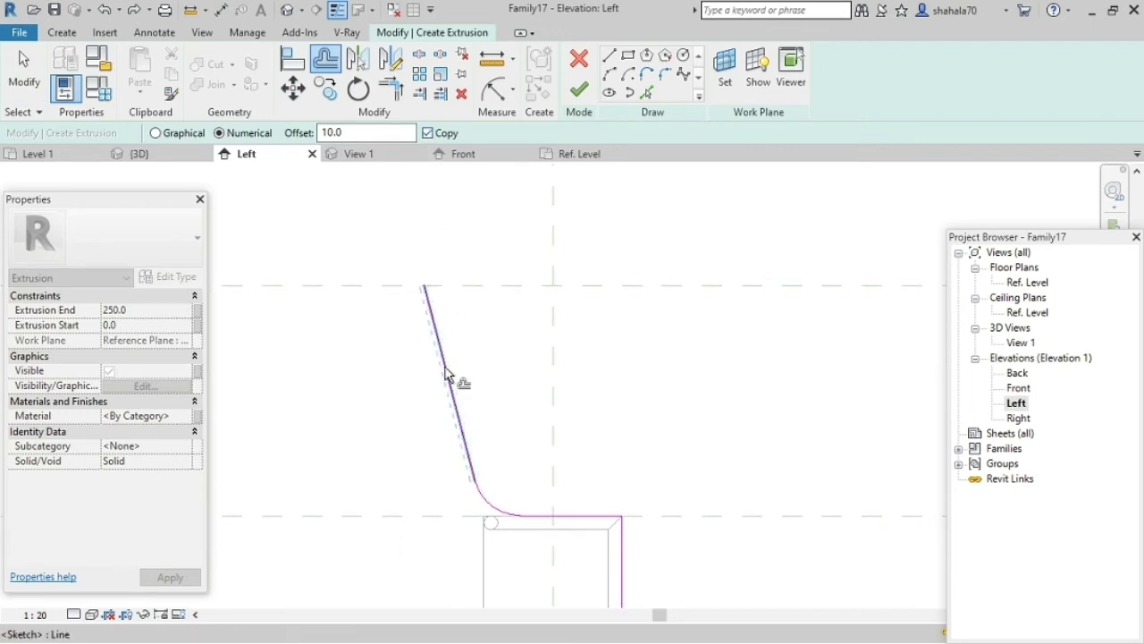
left_click(457, 384)
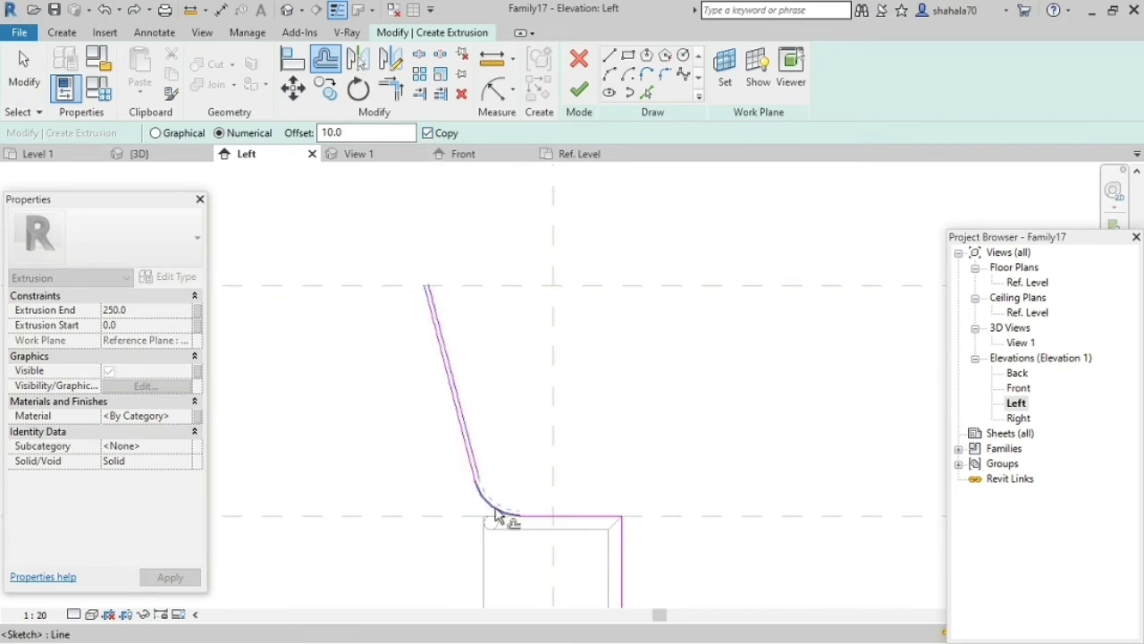
left_click(539, 517)
scroll(497, 419, "down", 2)
scroll(575, 583, "up", 3)
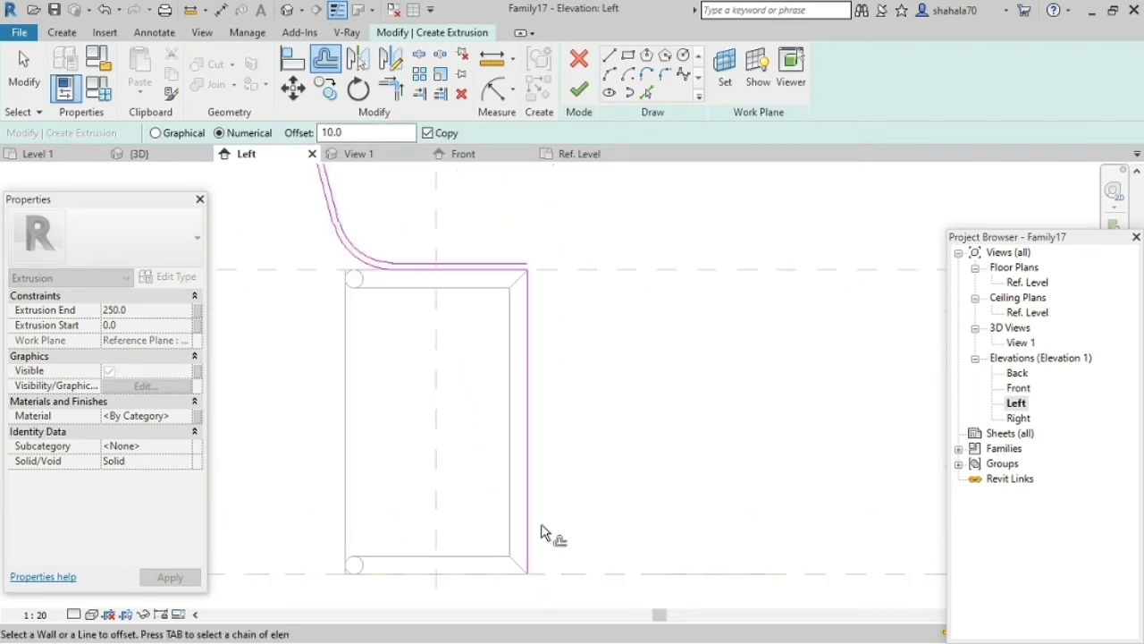
left_click(530, 507)
scroll(554, 552, "up", 2)
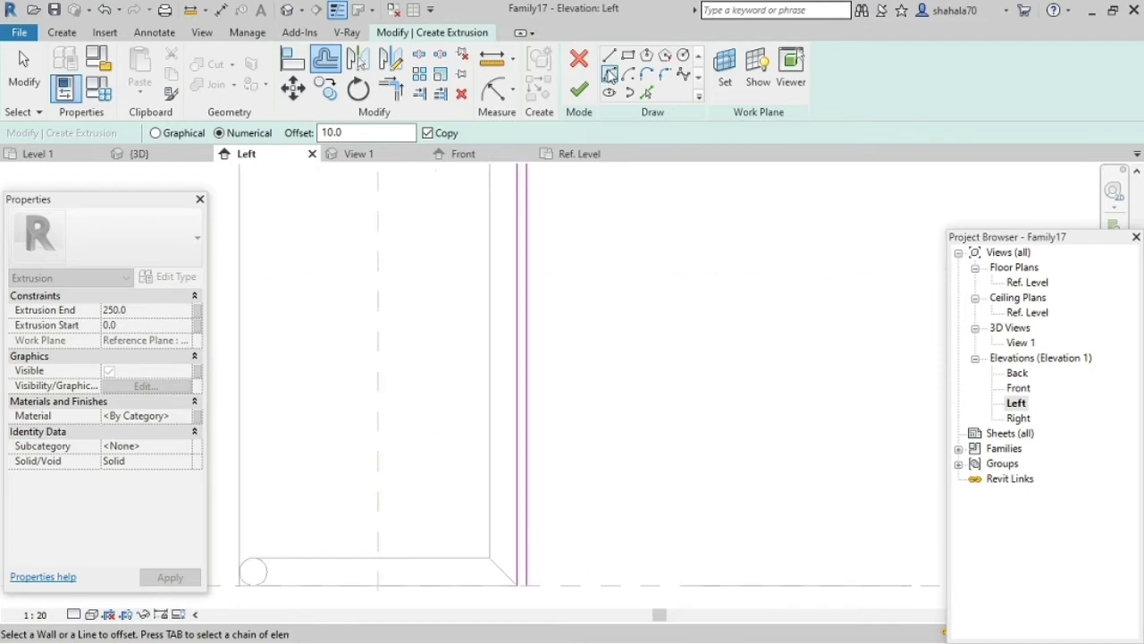
Step: Draw short closing lines between the original and offset outlines at the front's bottom end and at the backrest's top end
left_click(610, 56)
scroll(503, 258, "down", 1)
scroll(533, 466, "up", 2)
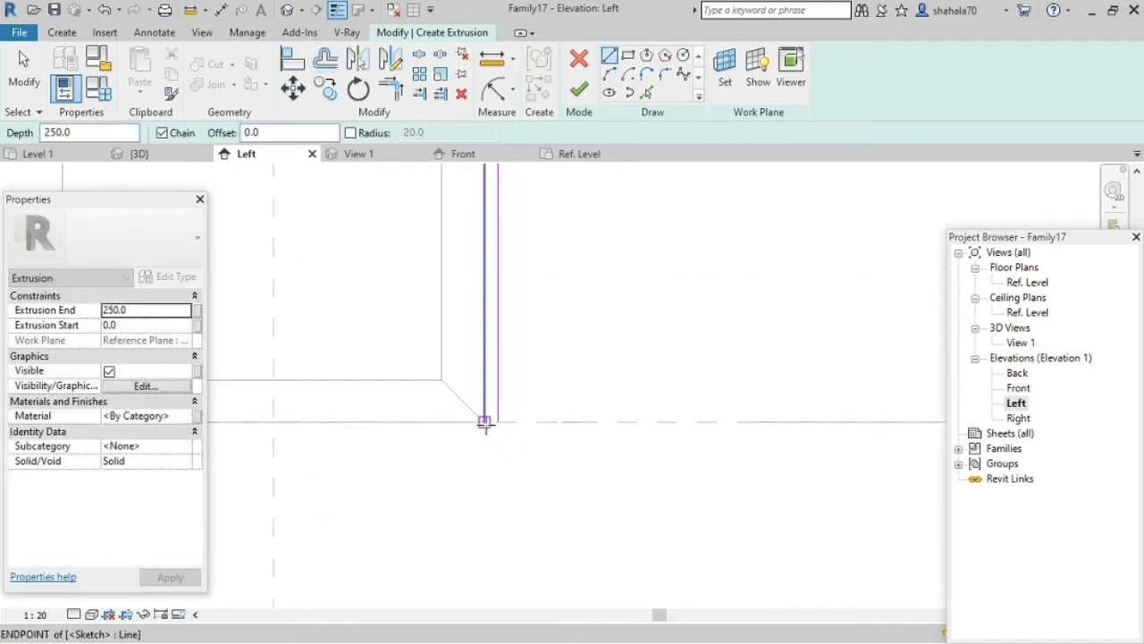
left_click(485, 422)
left_click(498, 421)
scroll(509, 491, "down", 4)
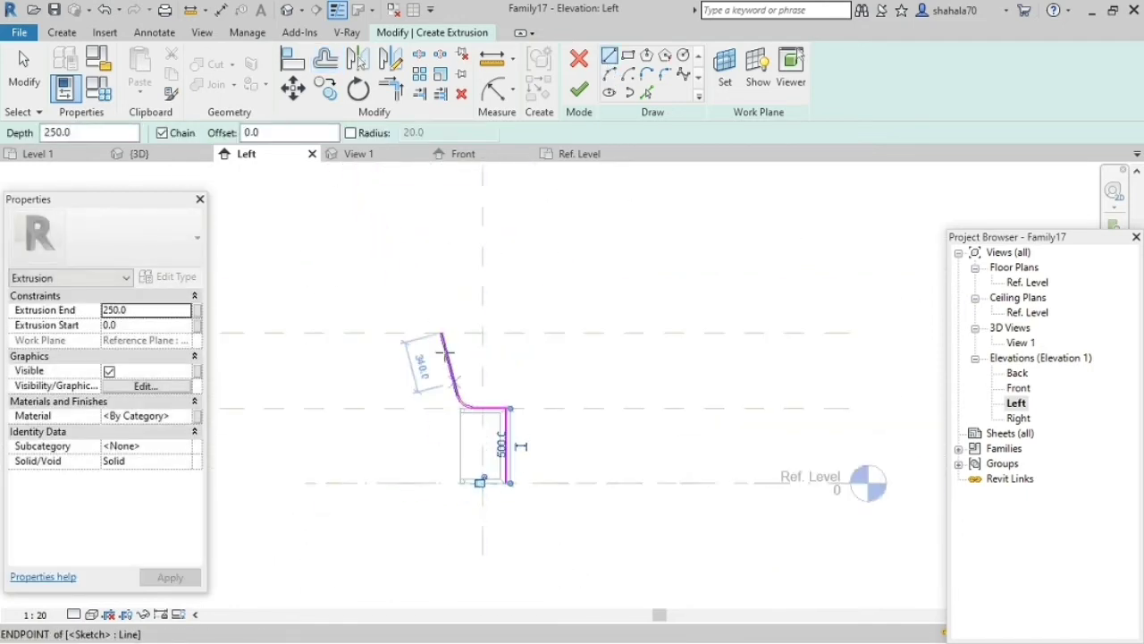
scroll(445, 352, "up", 5)
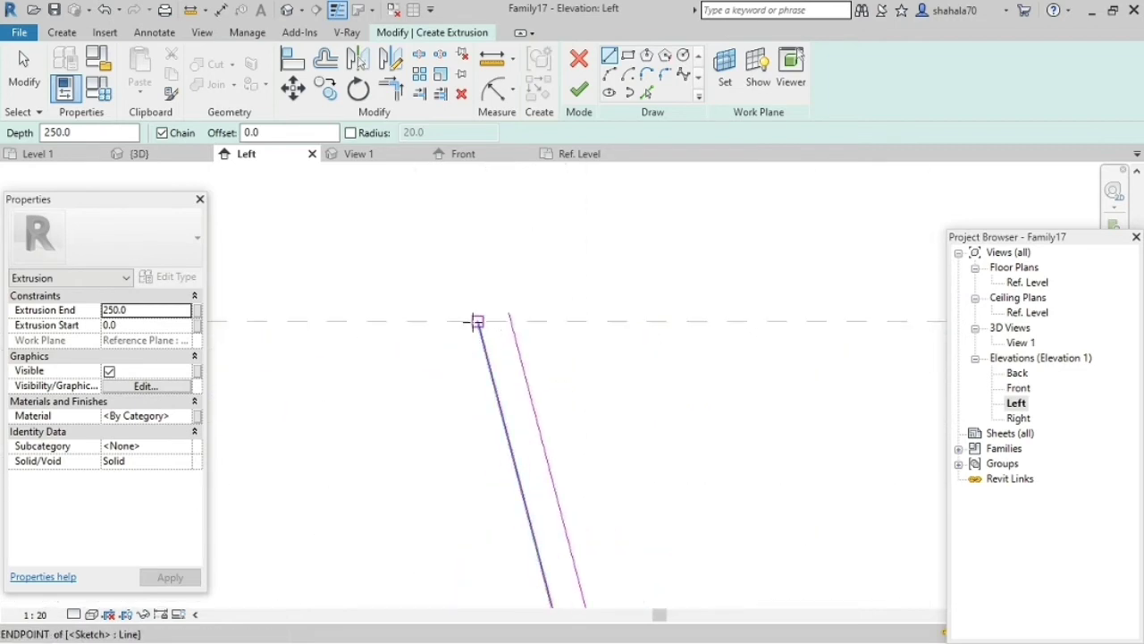
left_click(477, 322)
left_click(511, 319)
key("Escape")
key("Escape")
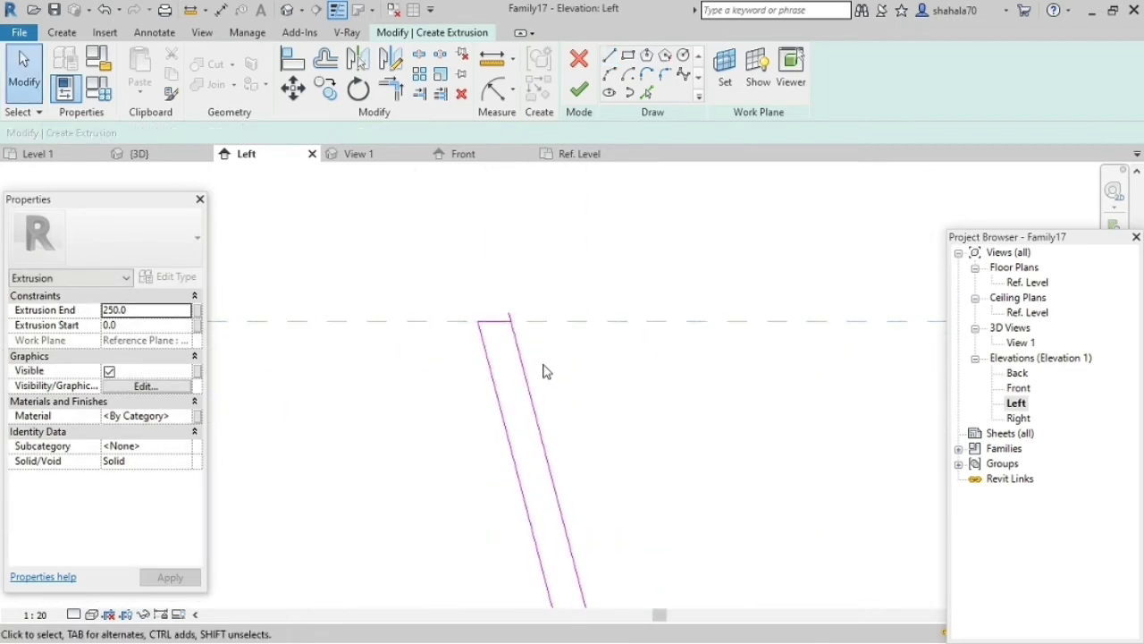
Step: Trim the offset backrest line and the top closing line to a corner at the total height plane
key("t")
key("r")
left_click(526, 379)
left_click(491, 321)
scroll(442, 278, "down", 3)
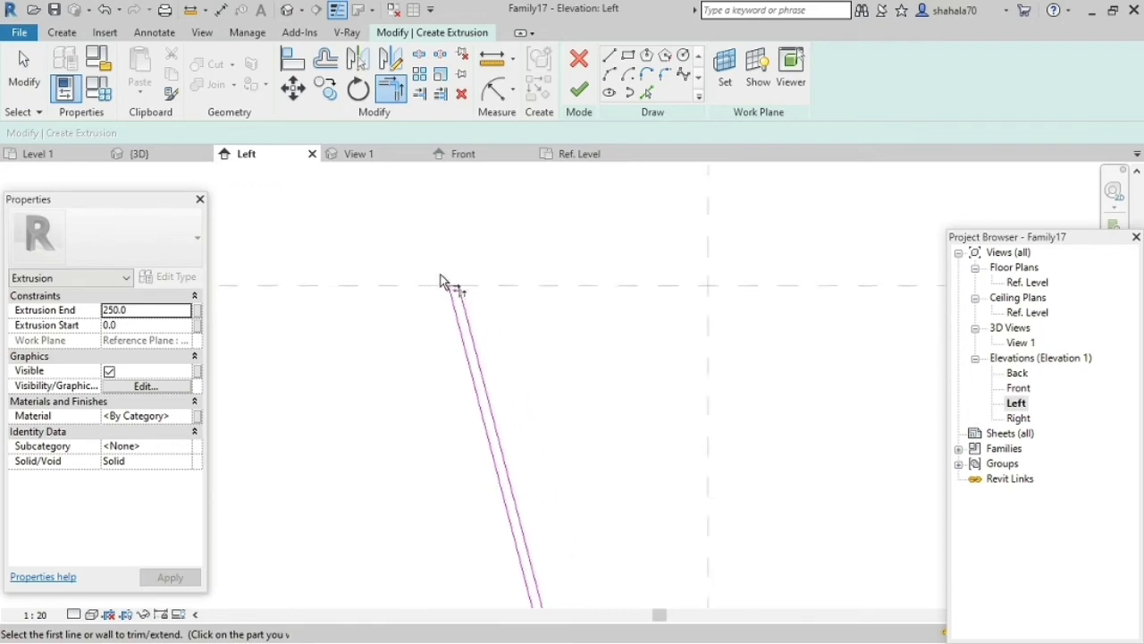
scroll(493, 421, "down", 3)
scroll(605, 455, "up", 3)
scroll(567, 491, "down", 3)
scroll(557, 523, "up", 3)
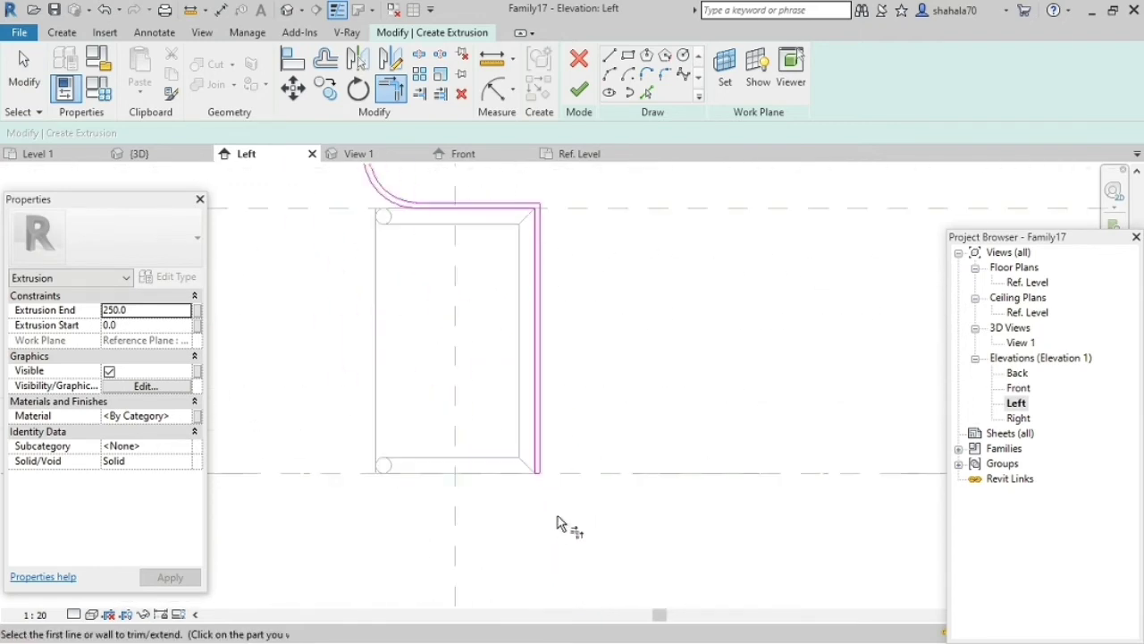
scroll(549, 486, "up", 2)
scroll(537, 491, "down", 4)
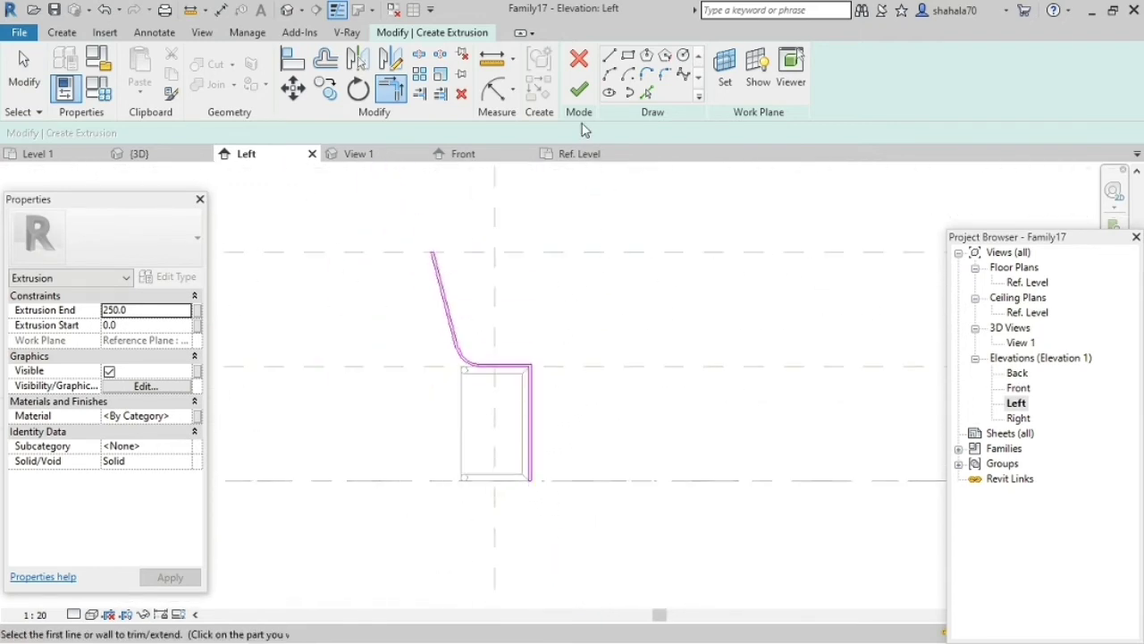
Step: Create a type parameter named Seat Material under Materials and Finishes, associate it with the extrusion's material, and finish the extrusion
left_click(197, 417)
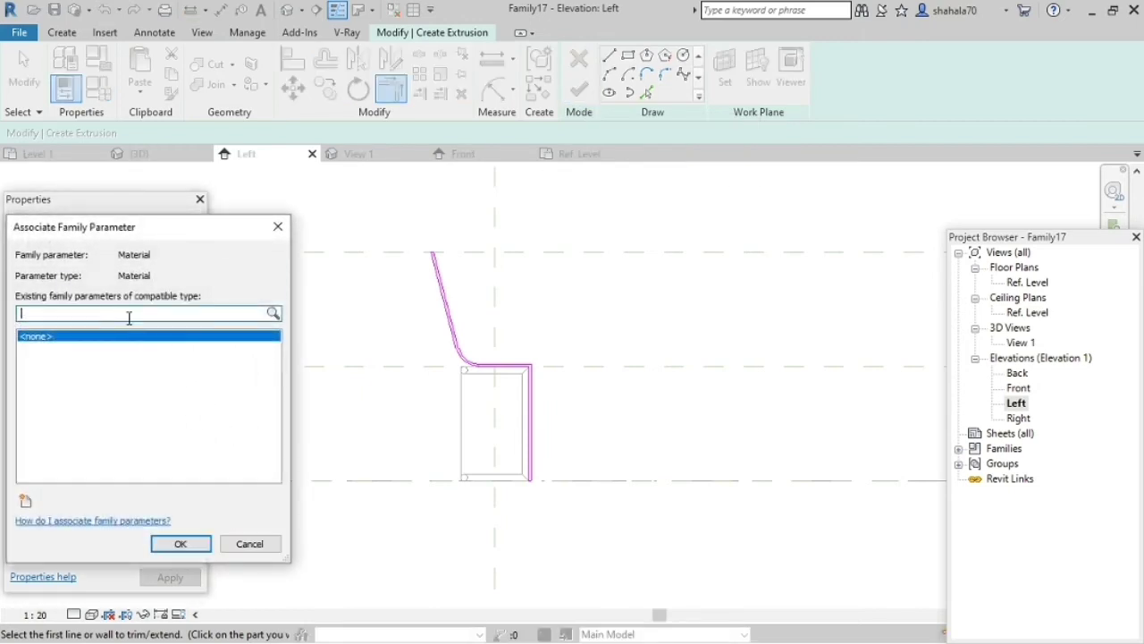
left_click(25, 503)
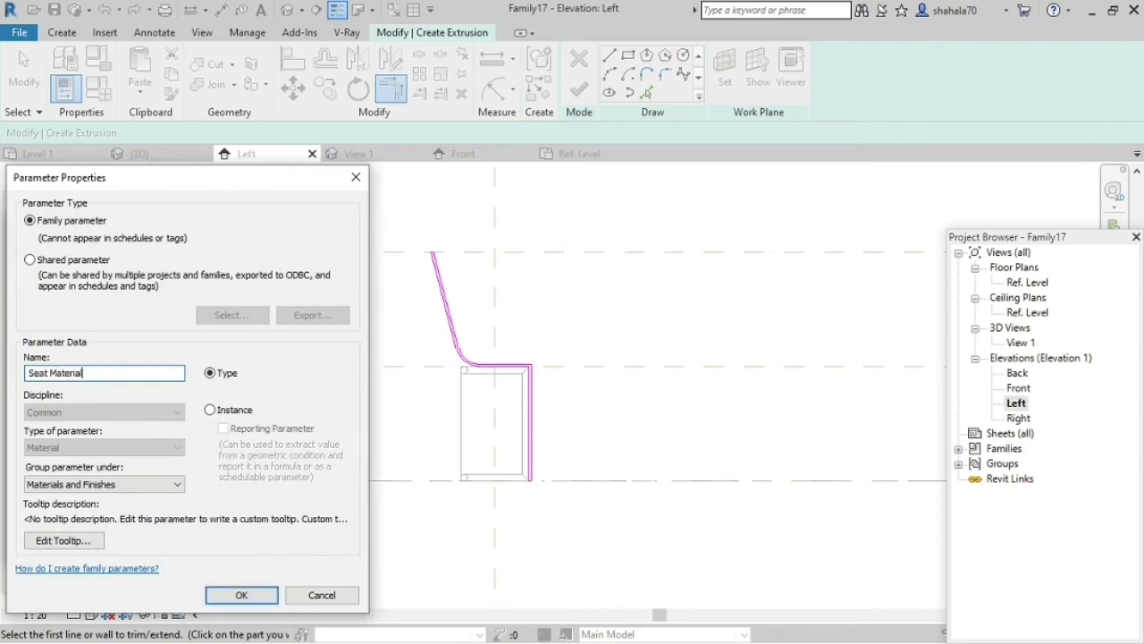
left_click(243, 595)
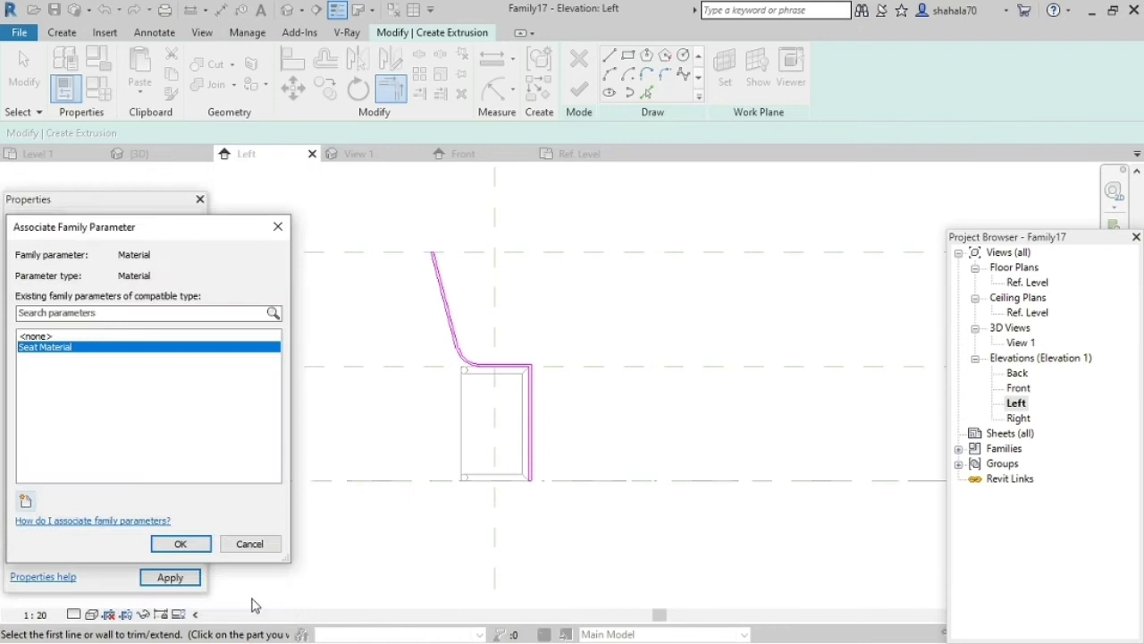
left_click(180, 544)
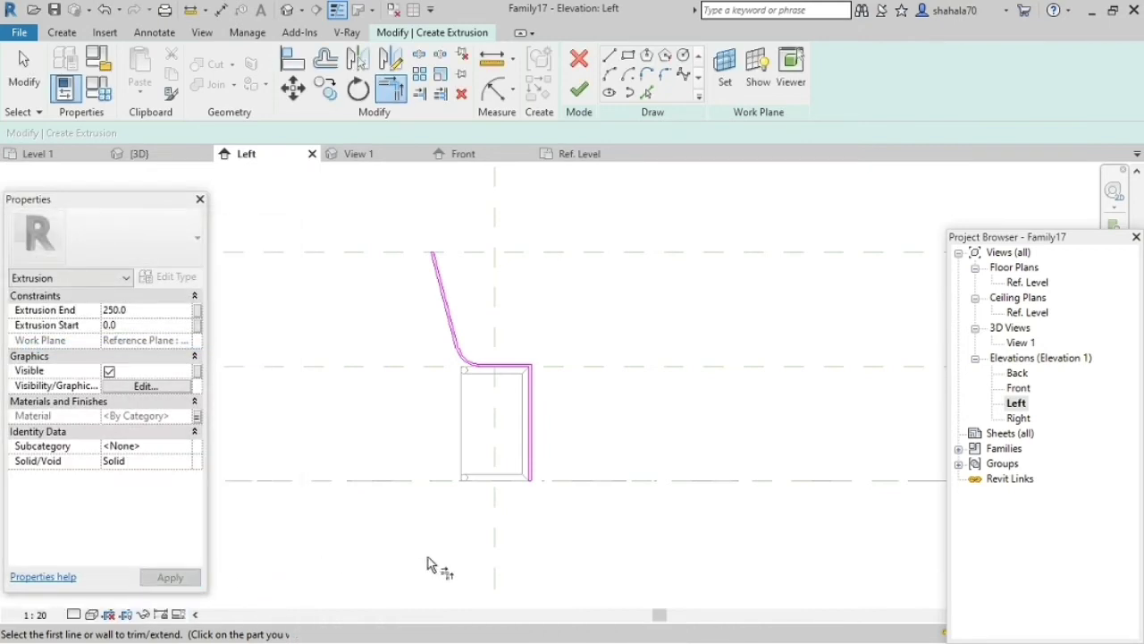
left_click(579, 89)
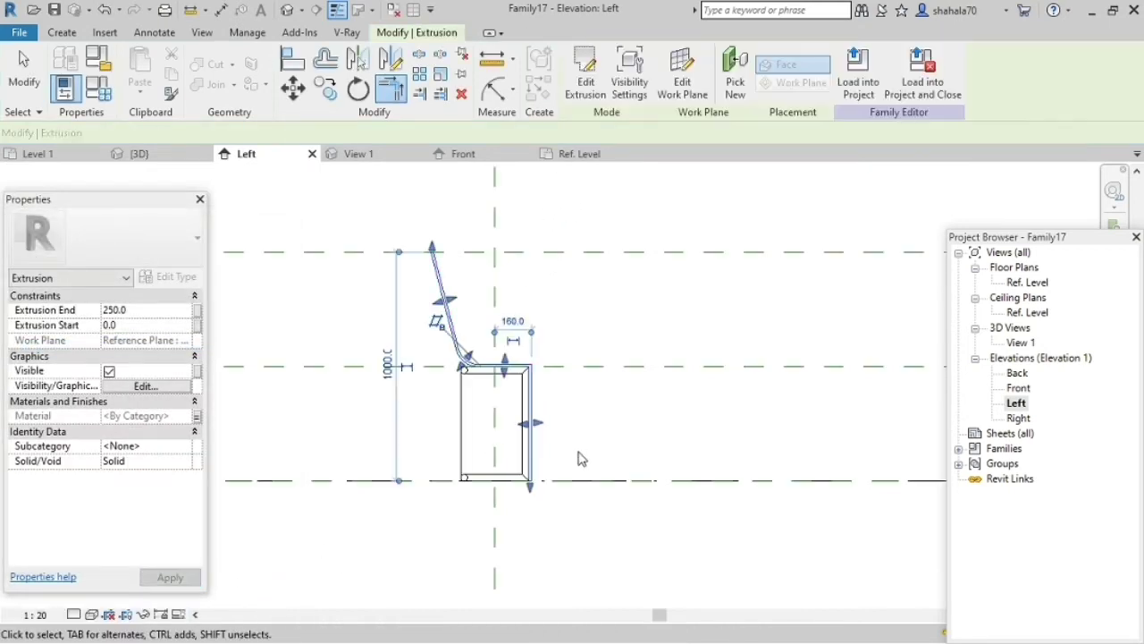
Step: In the Front elevation, stretch and lock the seat extrusion's sides to the block's sides, from -200 to 200, and open 3D View 1
left_click(463, 154)
scroll(581, 331, "up", 1)
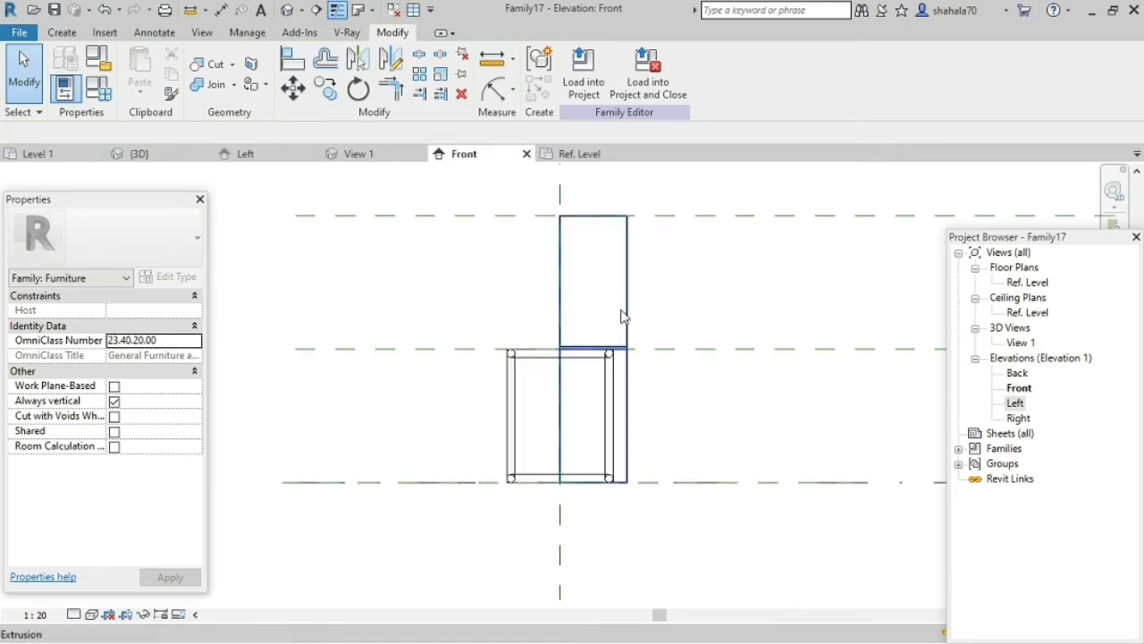
left_click(574, 332)
left_click_drag(549, 301, 472, 325)
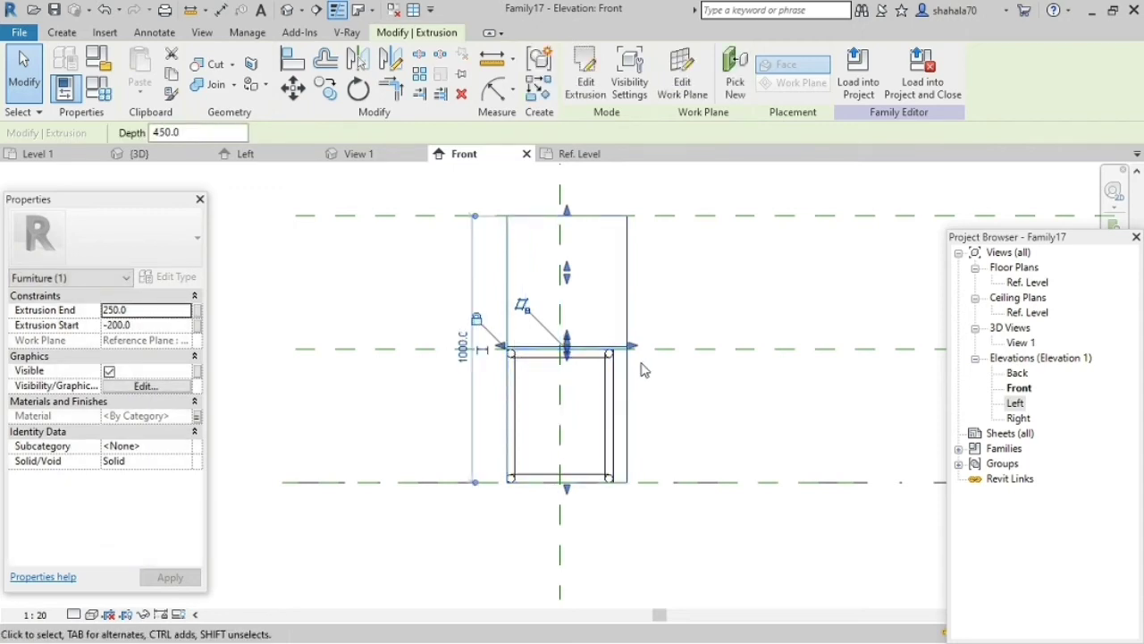
left_click_drag(632, 350, 600, 349)
scroll(632, 353, "up", 1)
scroll(557, 378, "down", 3)
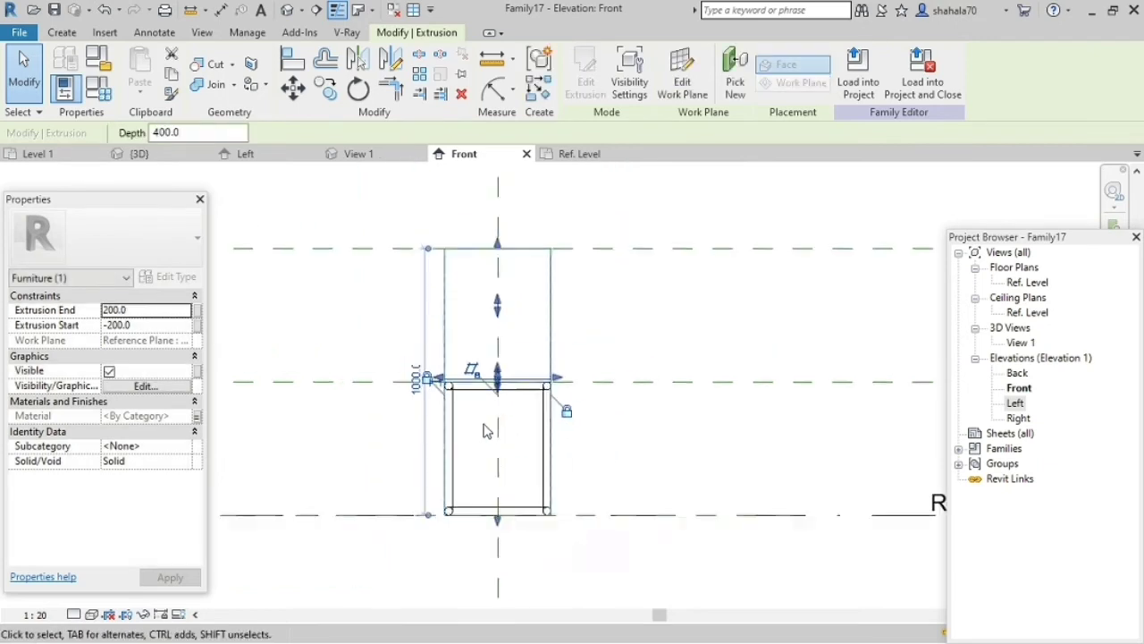
left_click(569, 450)
left_click(360, 154)
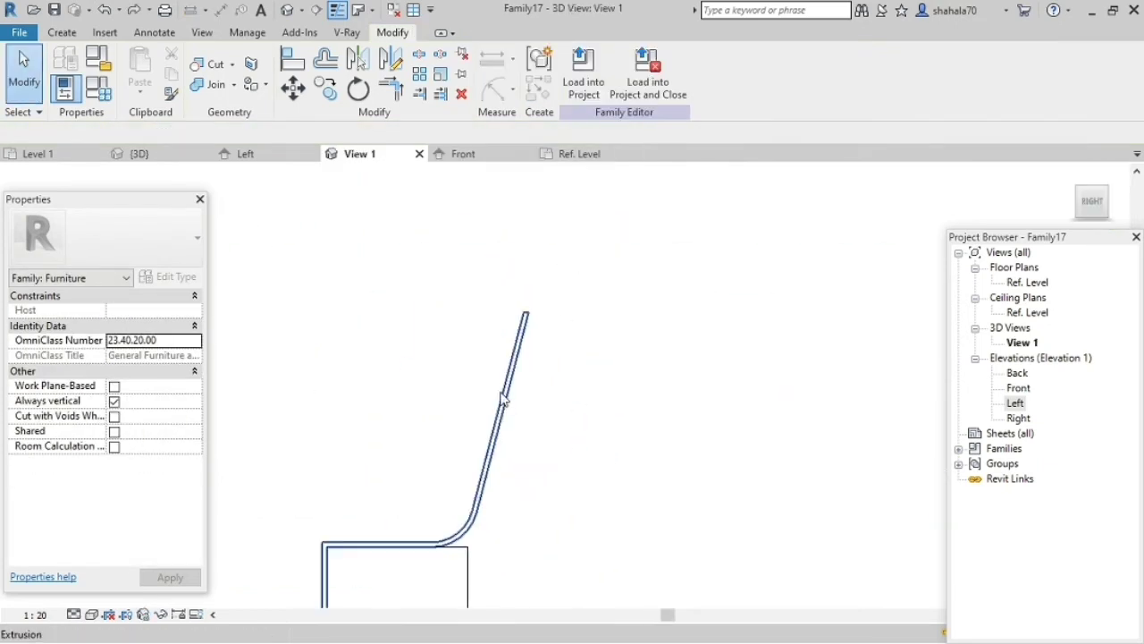
Step: In the Front elevation, start a void extrusion and pick the backrest's face as its work plane
scroll(502, 393, "down", 3)
middle_click_drag(411, 438, 549, 366)
left_click(469, 157)
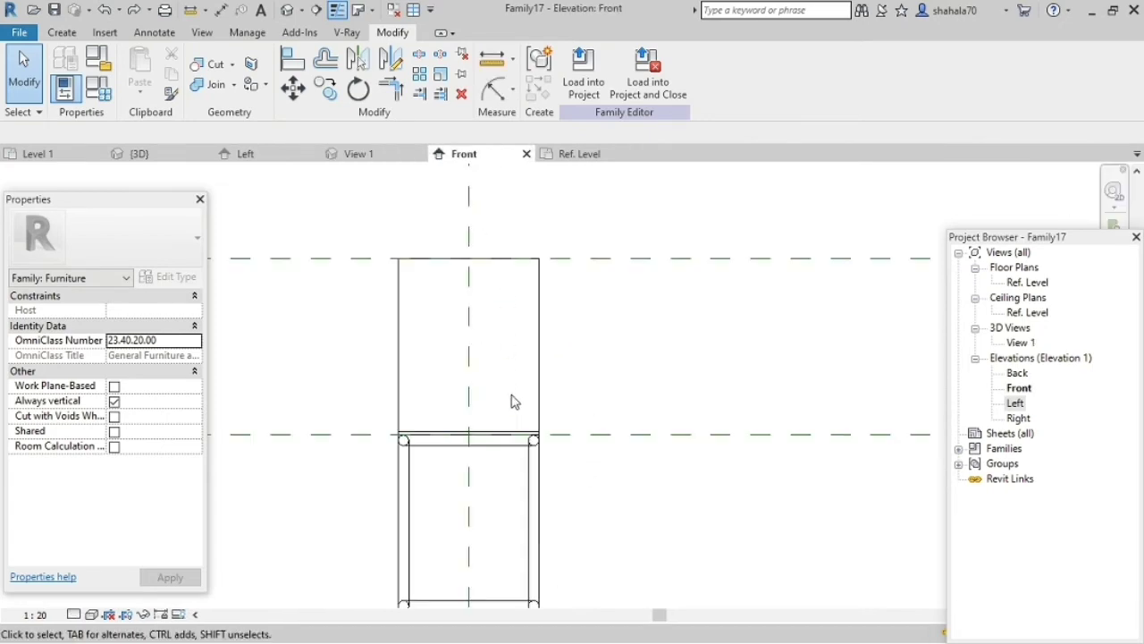
scroll(491, 383, "up", 1)
scroll(476, 340, "down", 1)
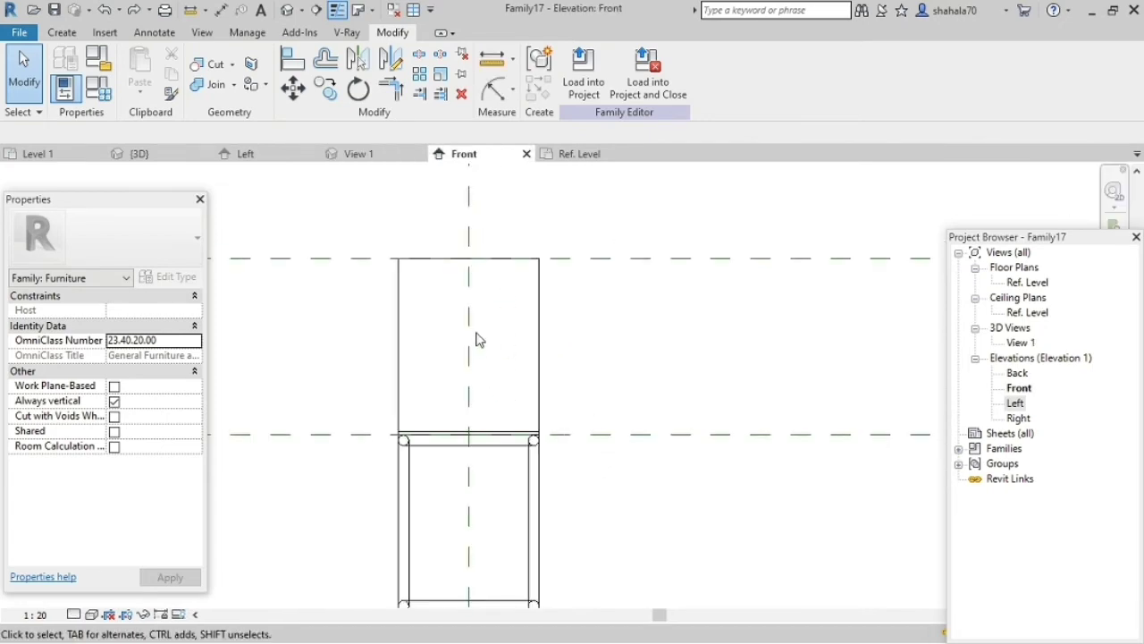
left_click(63, 32)
left_click(328, 96)
left_click(353, 117)
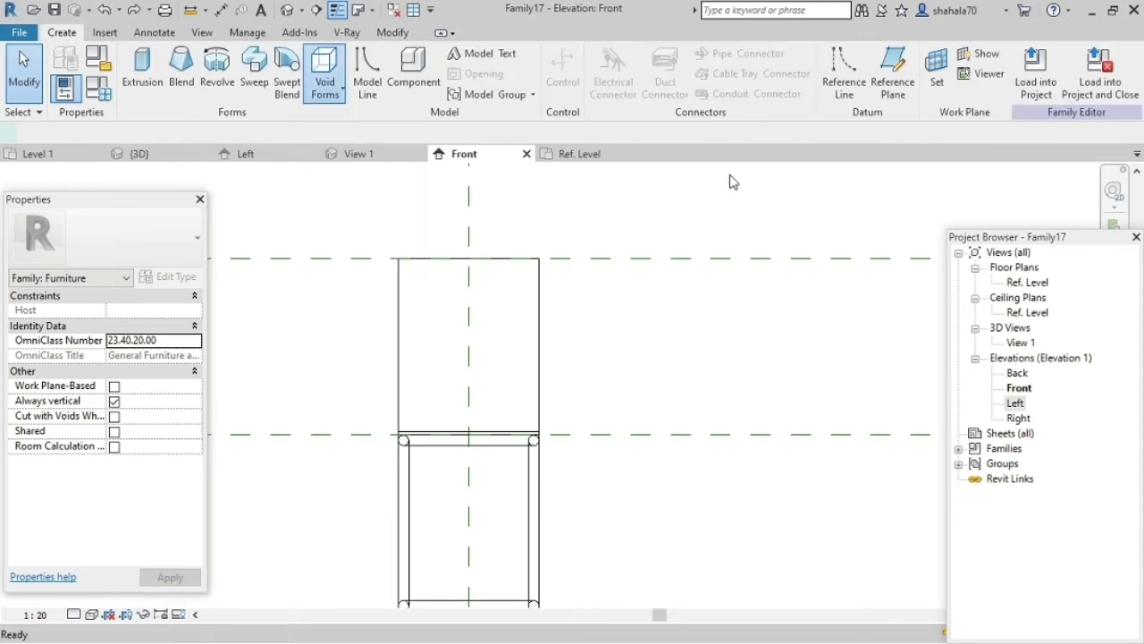
left_click(726, 76)
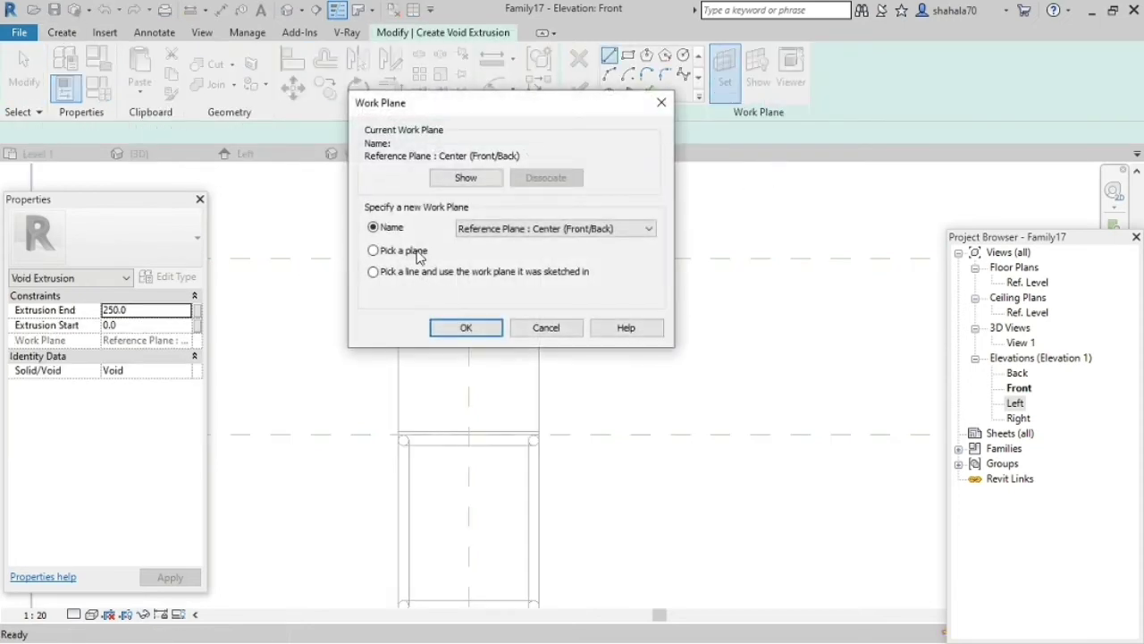
left_click(463, 329)
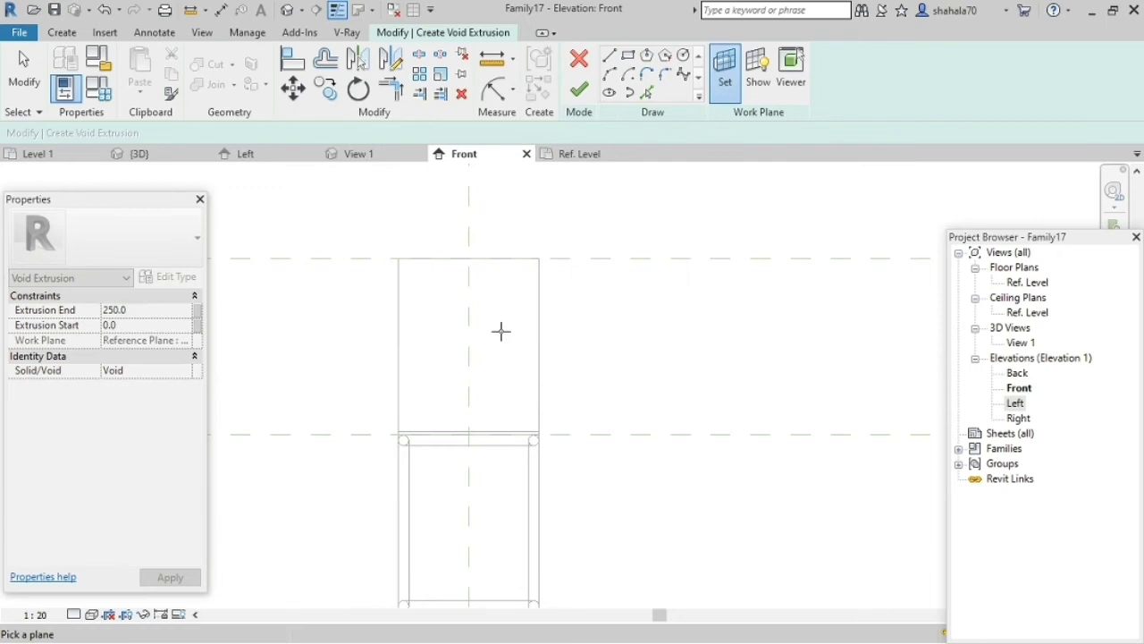
left_click(511, 261)
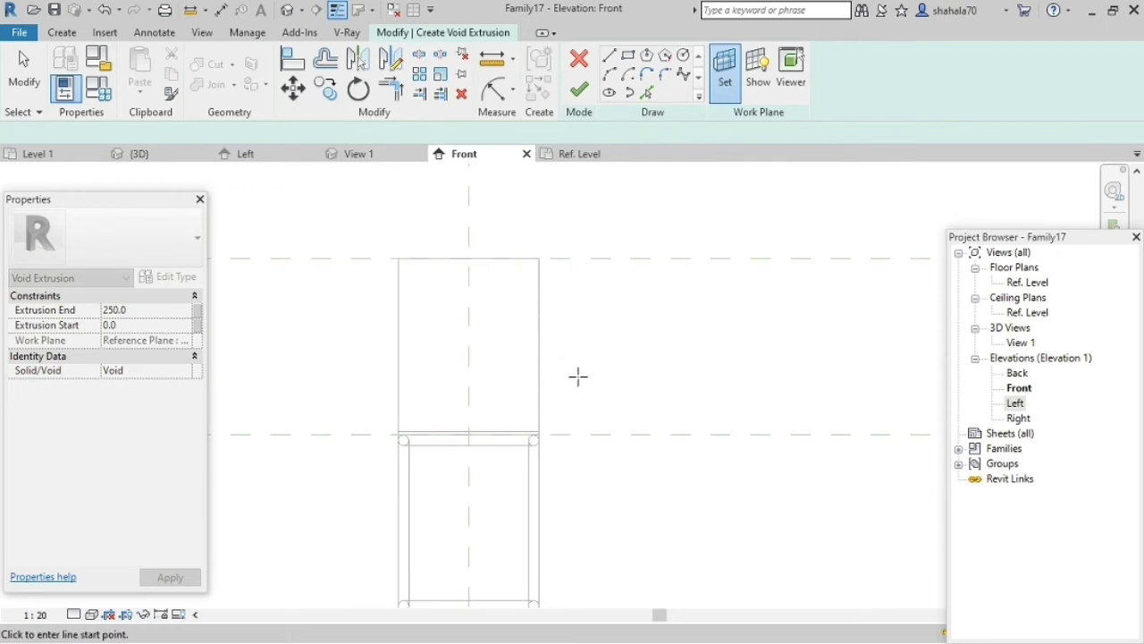
Step: Sketch a half-ellipse spanning the backrest's width, 400 mm wide and about 380 mm high, with its apex on the center plane
left_click(630, 95)
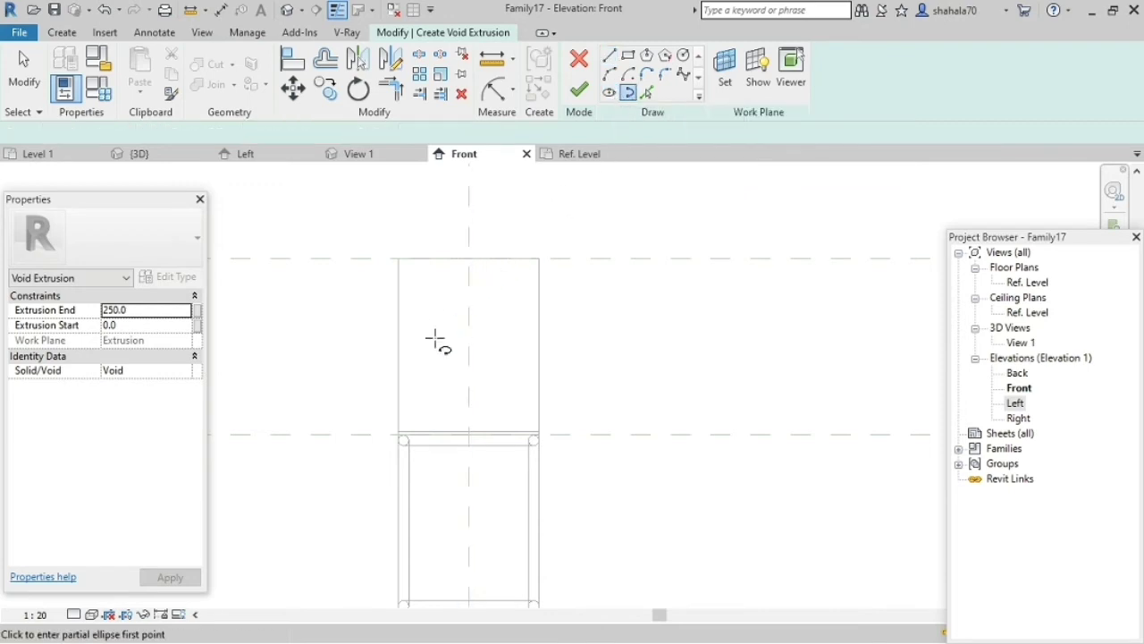
left_click(398, 353)
left_click(539, 352)
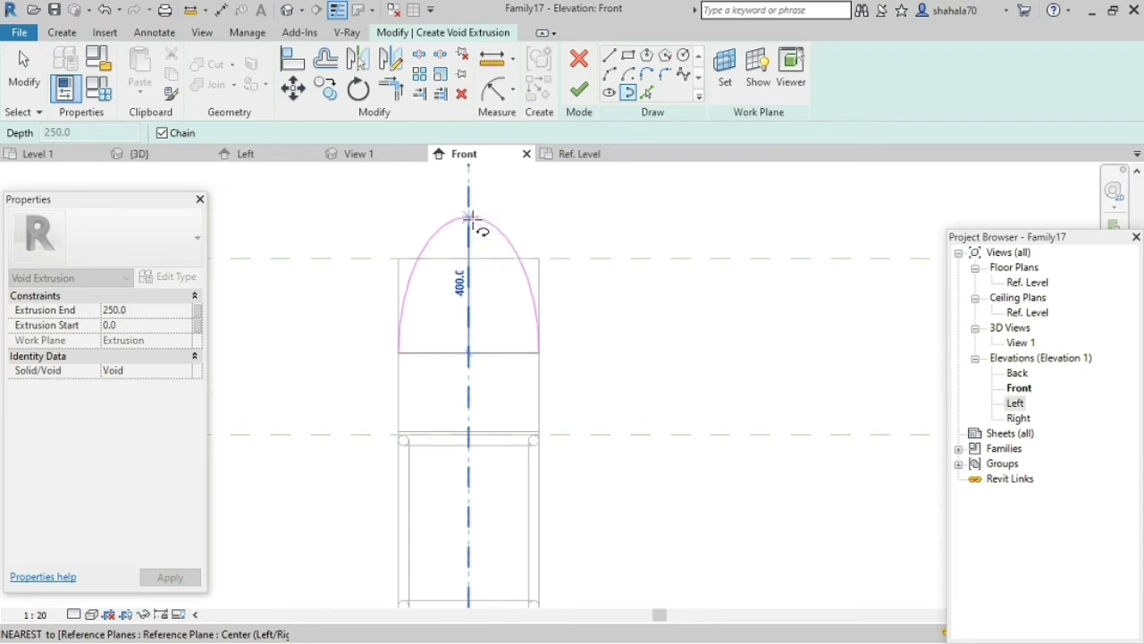
left_click(468, 224)
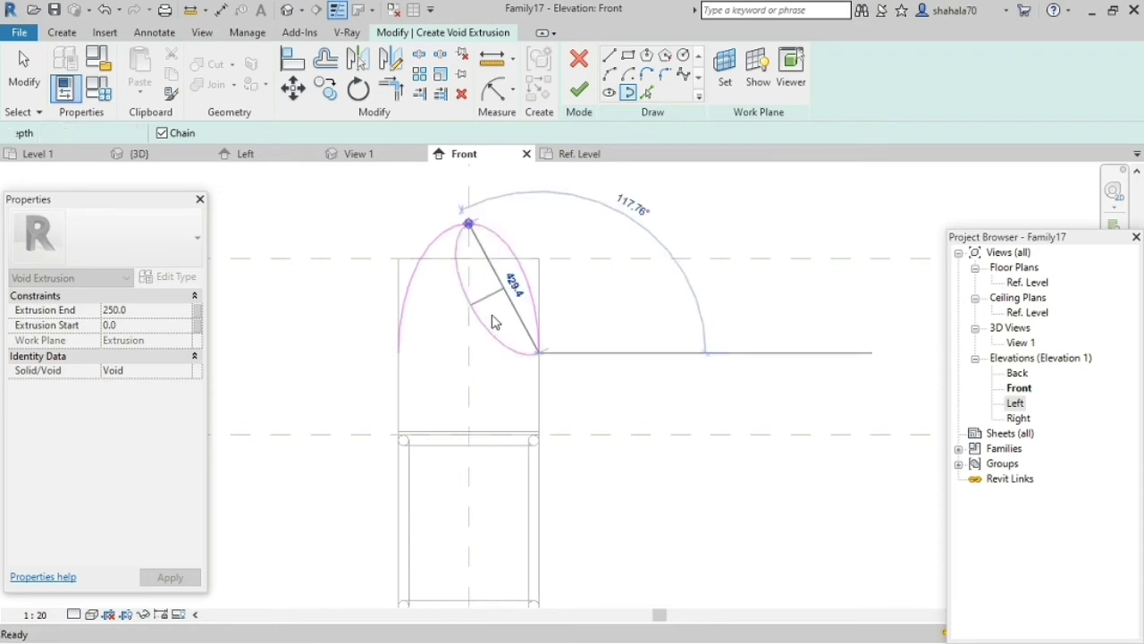
key("Escape")
key("Escape")
Step: Nudge the half-ellipse down until its apex is close to the backrest's top edge
left_click(529, 297)
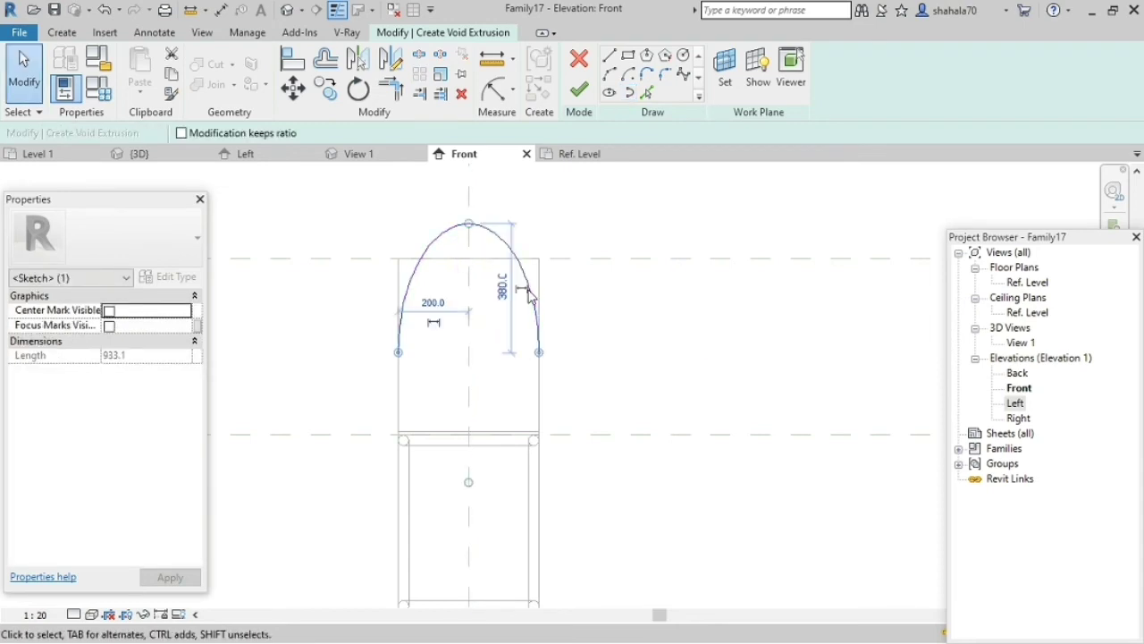
key("Down")
key("Down")
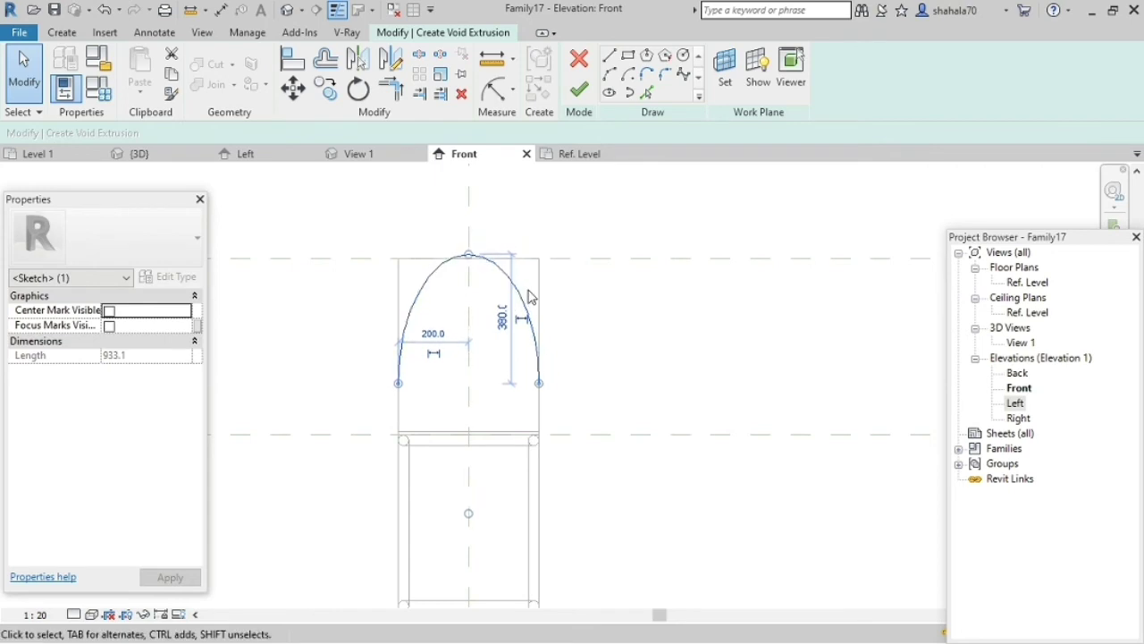
left_click(564, 276)
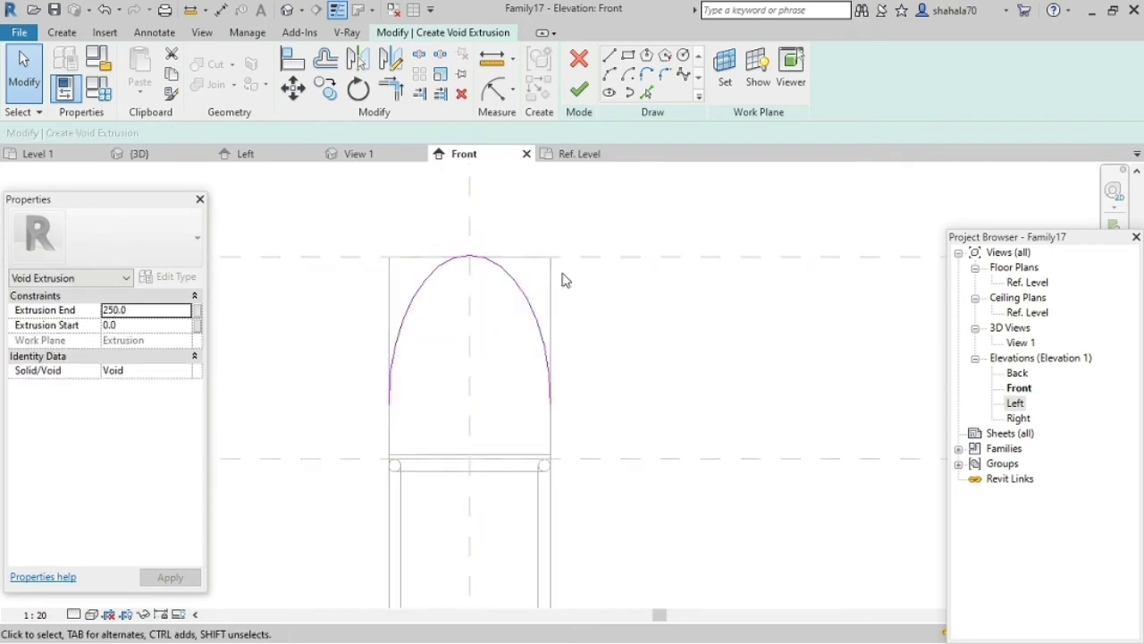
scroll(455, 271, "up", 3)
scroll(493, 253, "up", 3)
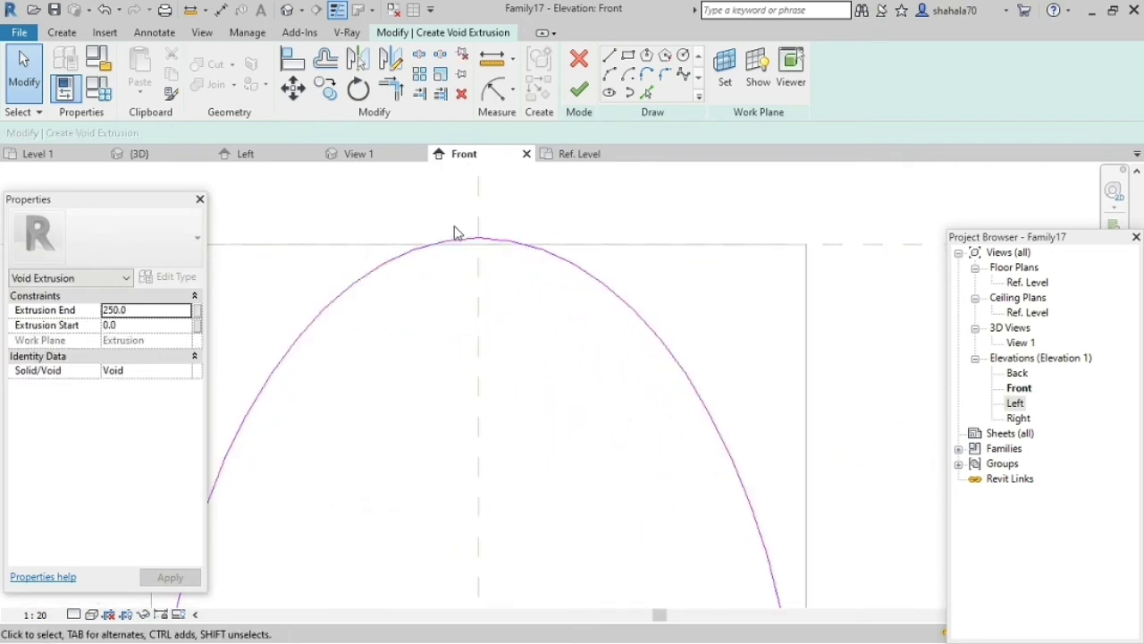
Step: Move the half-ellipse from its apex down along the center plane to meet the backrest's top edge
left_click(461, 239)
key("m")
key("v")
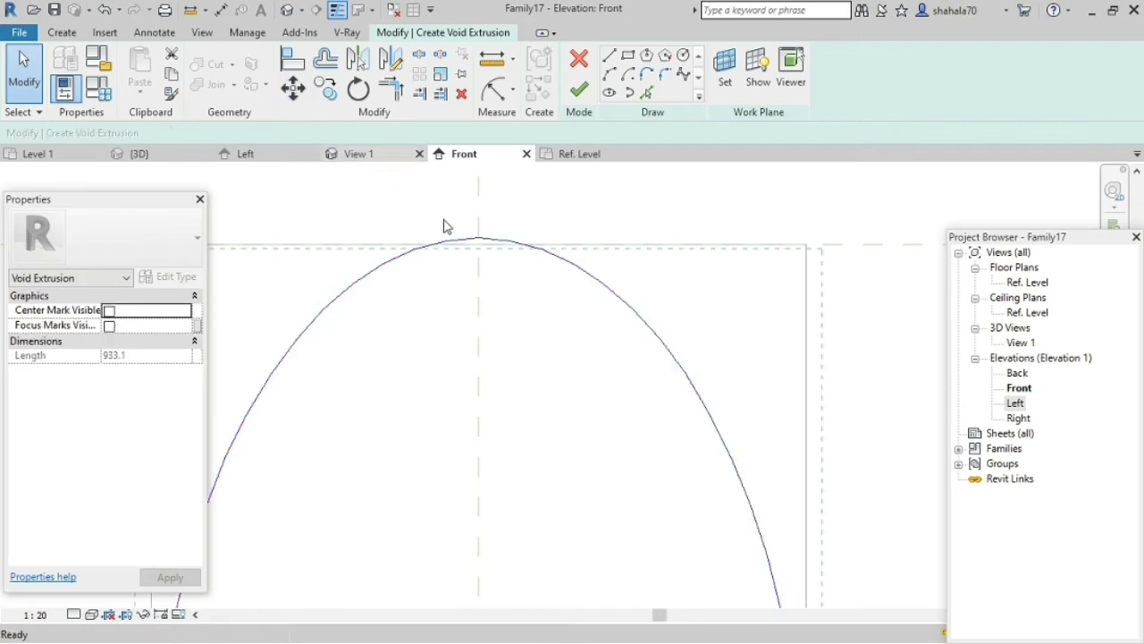
left_click(479, 239)
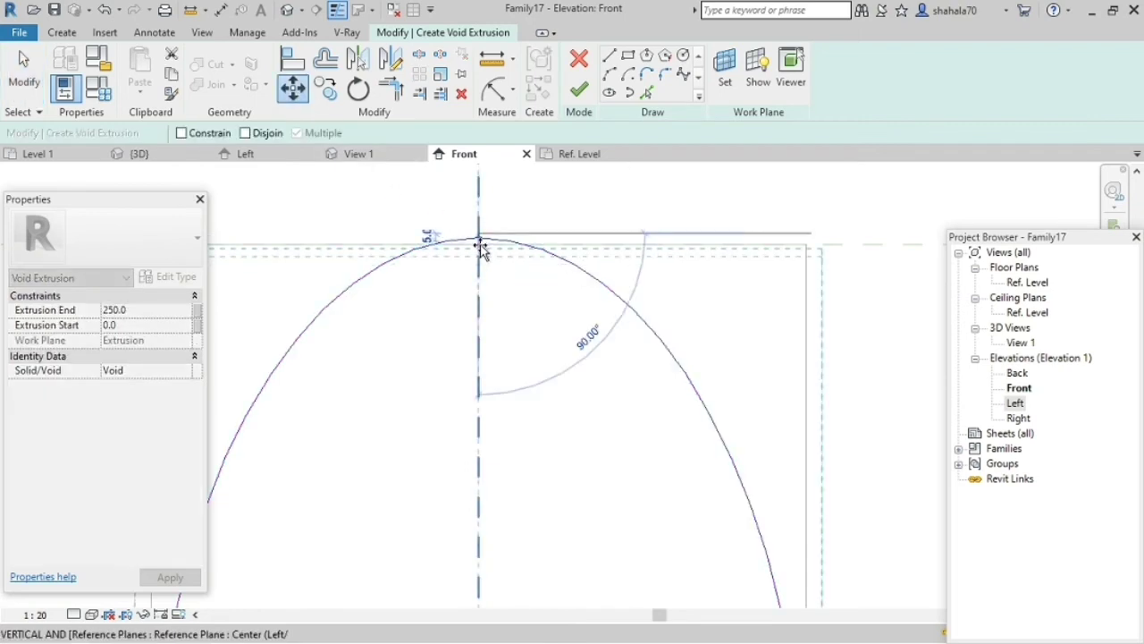
left_click(481, 248)
scroll(487, 244, "up", 4)
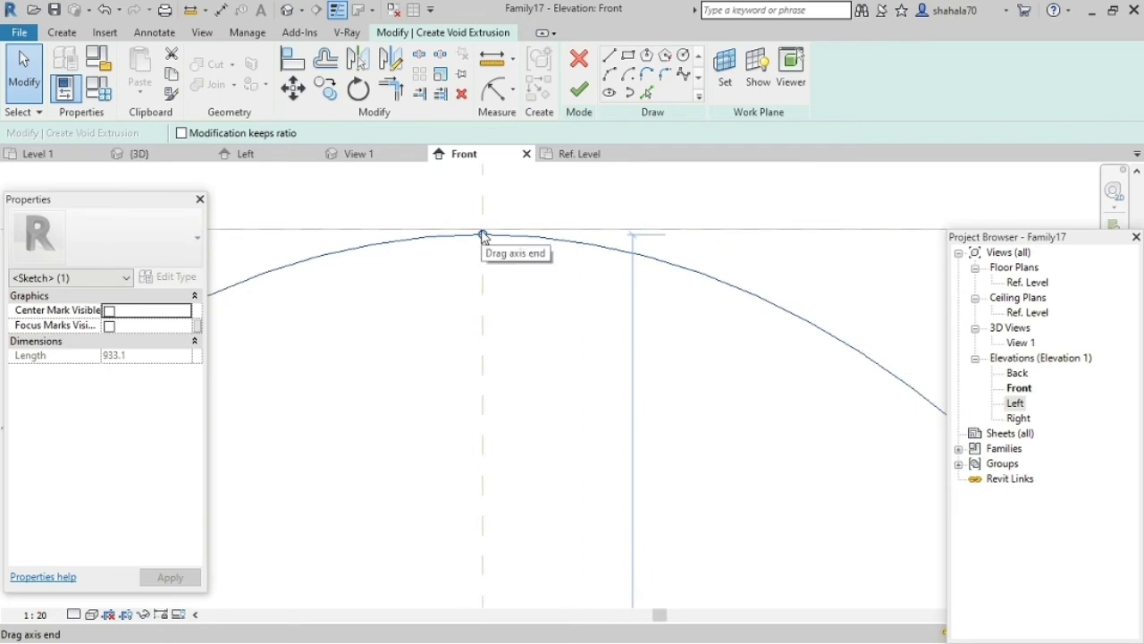
key("Escape")
scroll(481, 235, "down", 2)
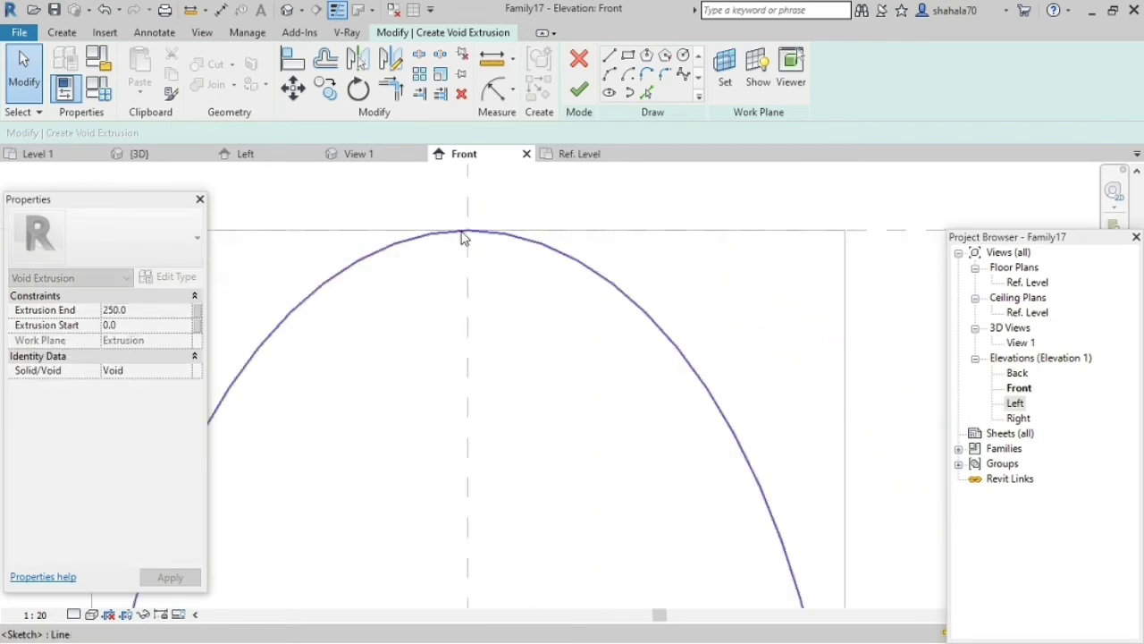
scroll(463, 239, "down", 3)
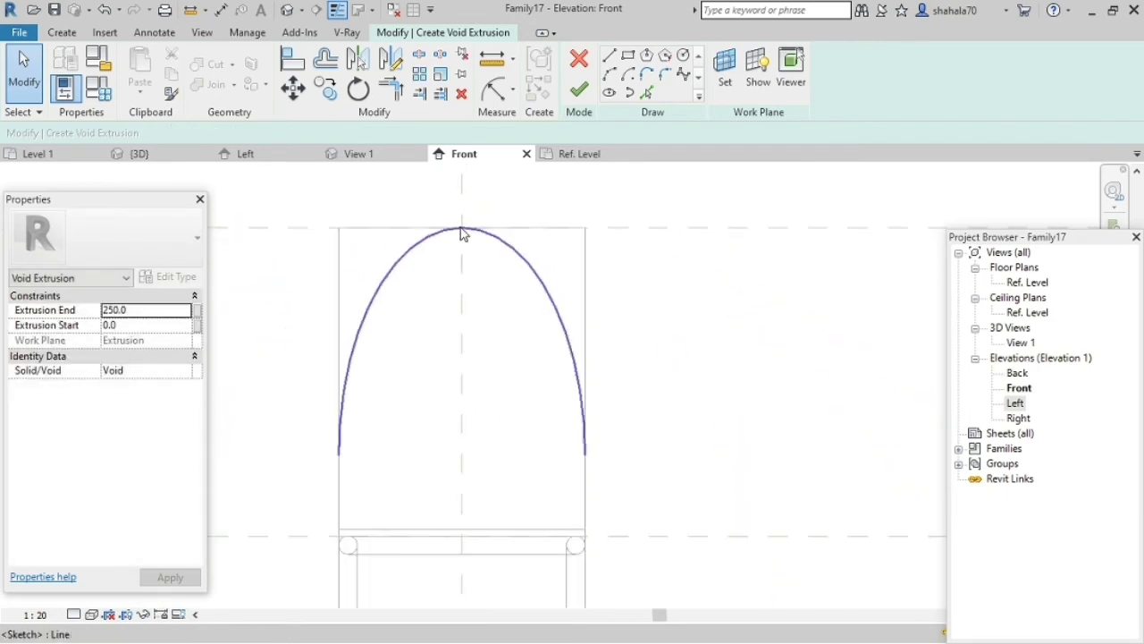
Step: Draw chained lines from the arc's left end about 180 mm outward, up past the backrest, and horizontally back to the center plane
left_click(611, 59)
left_click(355, 425)
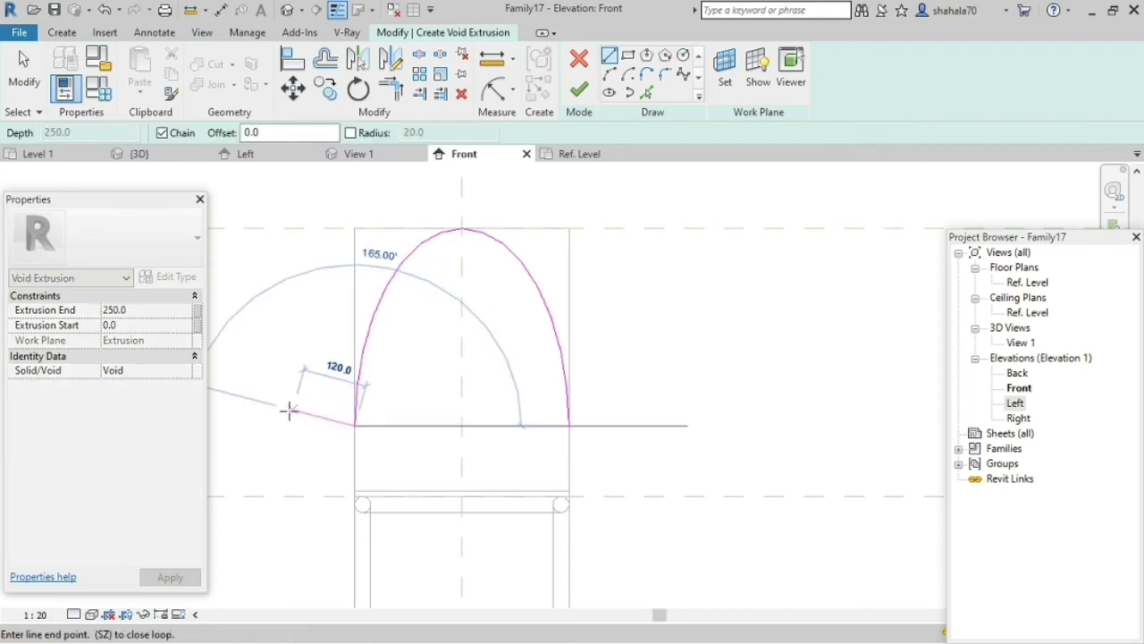
left_click(255, 426)
scroll(274, 410, "down", 2)
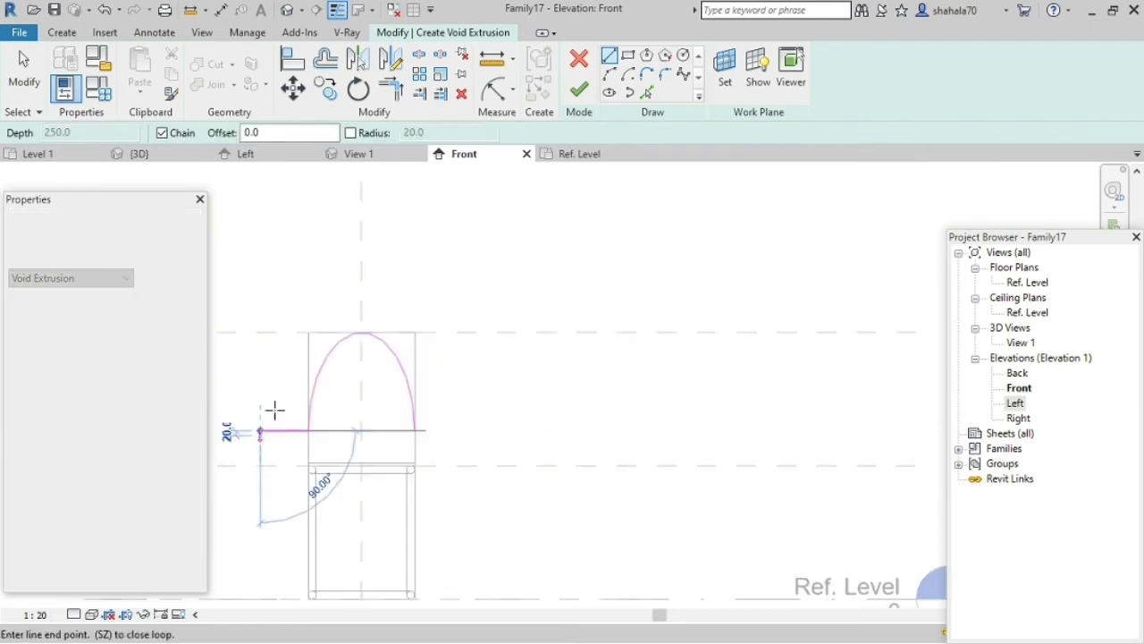
left_click(261, 282)
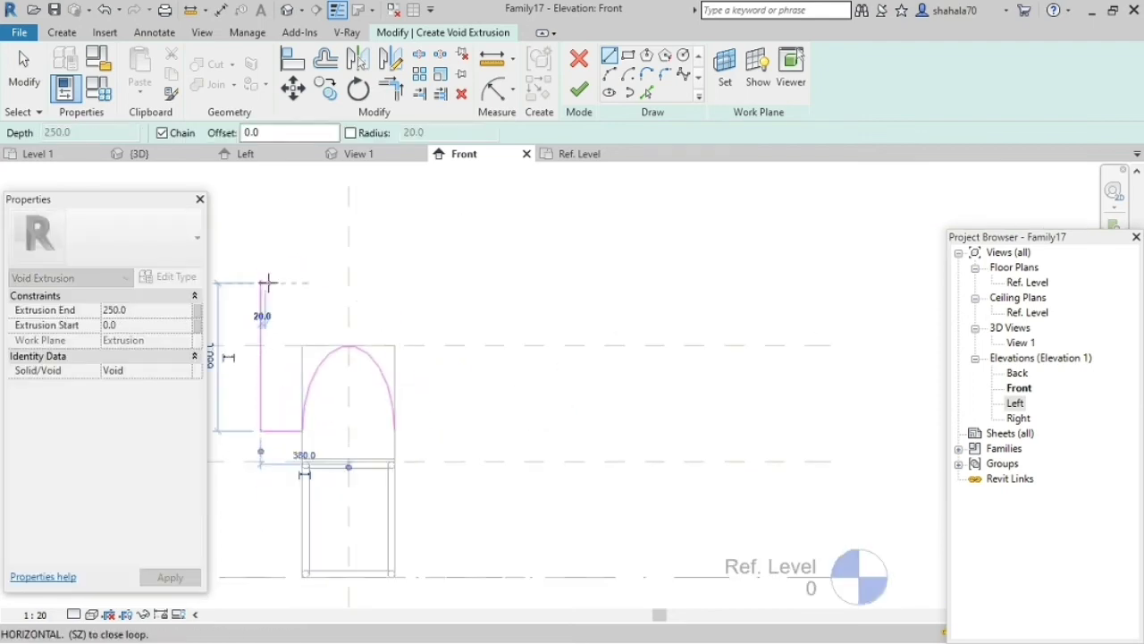
left_click(348, 283)
key("Escape")
key("Escape")
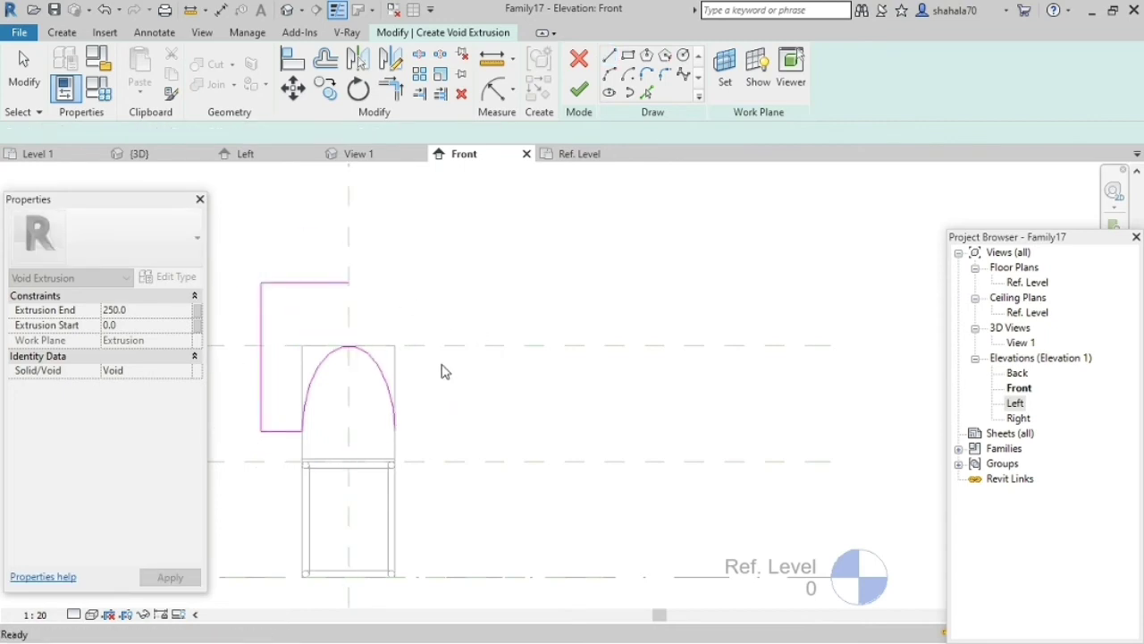
Step: Mirror the three straight sketch lines about the vertical center plane to close the void outline
left_click(261, 407)
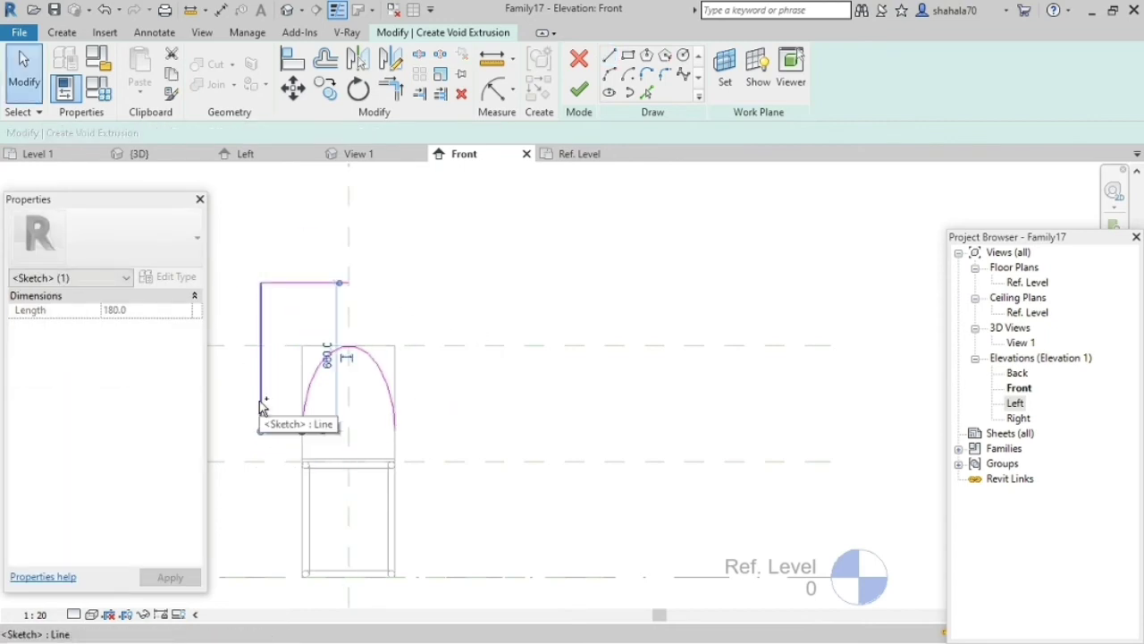
left_click(308, 286, "ctrl")
left_click(337, 255)
key("Escape")
key("Escape")
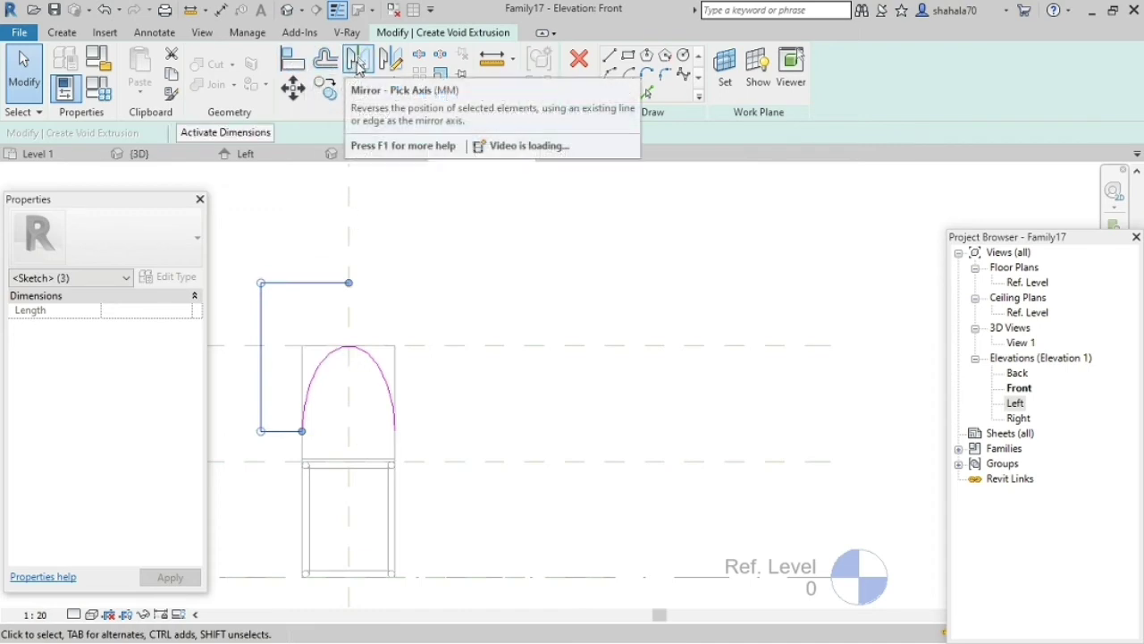
left_click(357, 67)
left_click(348, 230)
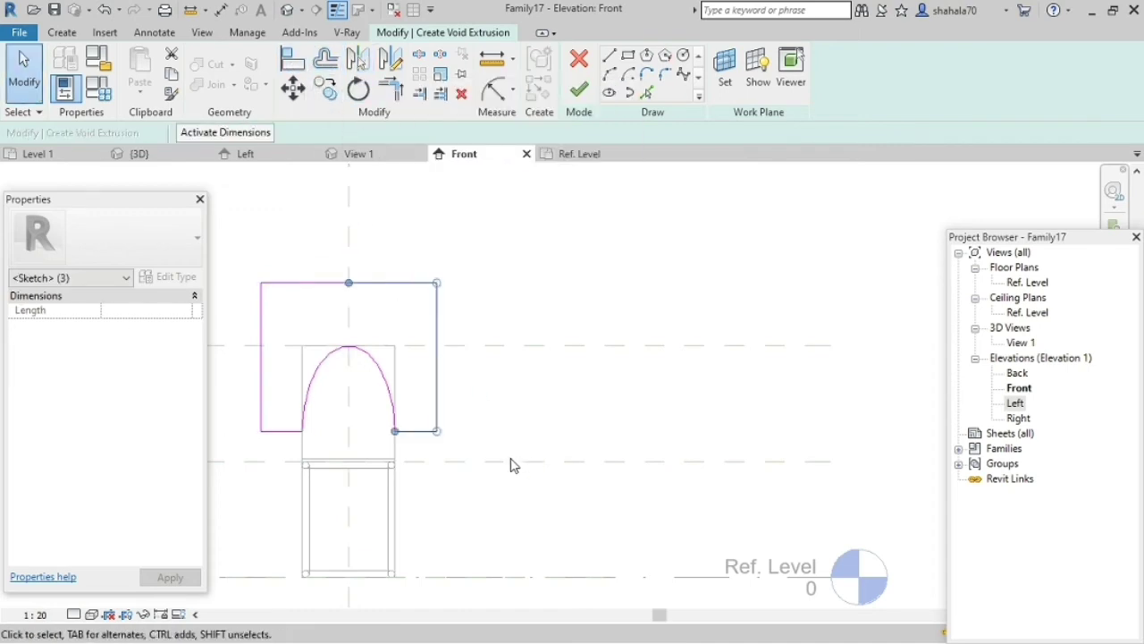
key("Escape")
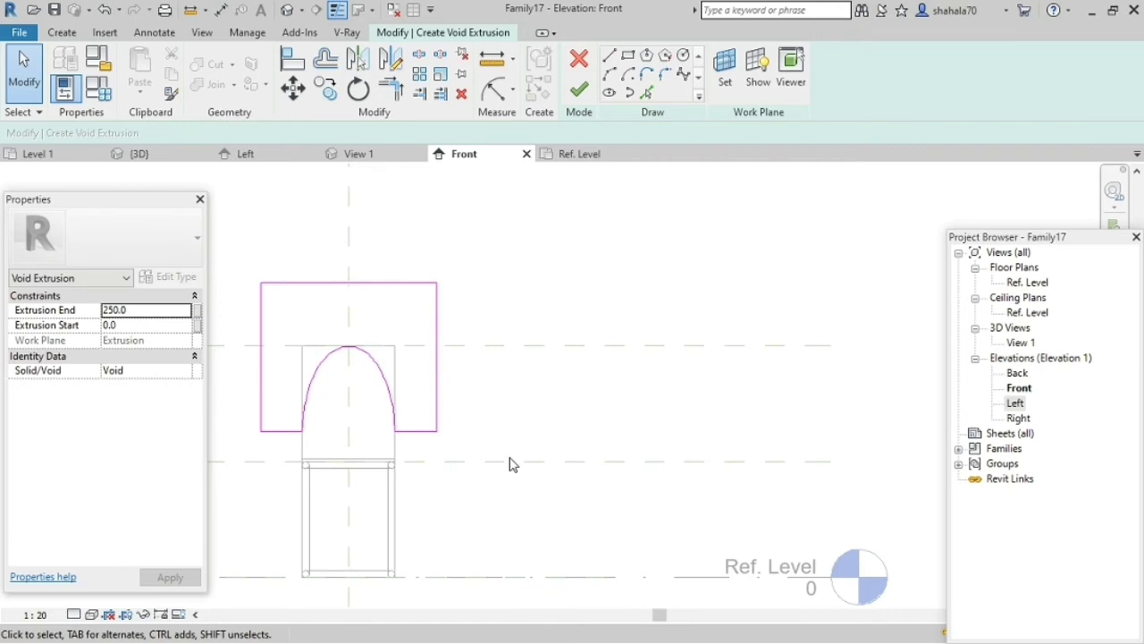
Step: Finish the void extrusion and, in 3D View 1, stretch its front face through the backrest to cut the rounded top
left_click(579, 89)
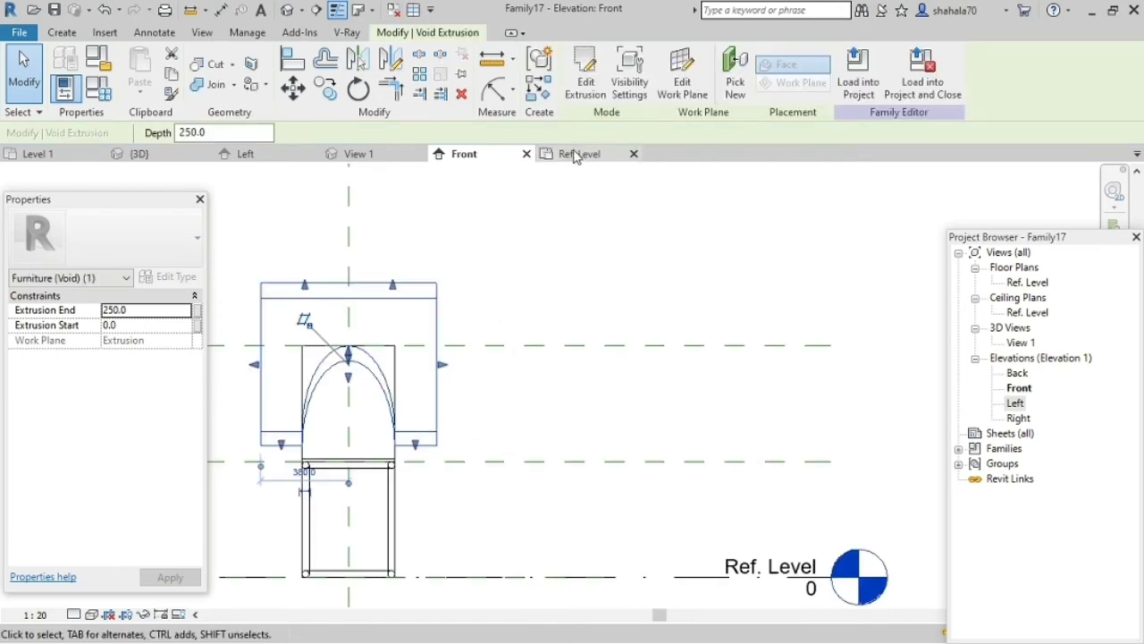
left_click(358, 153)
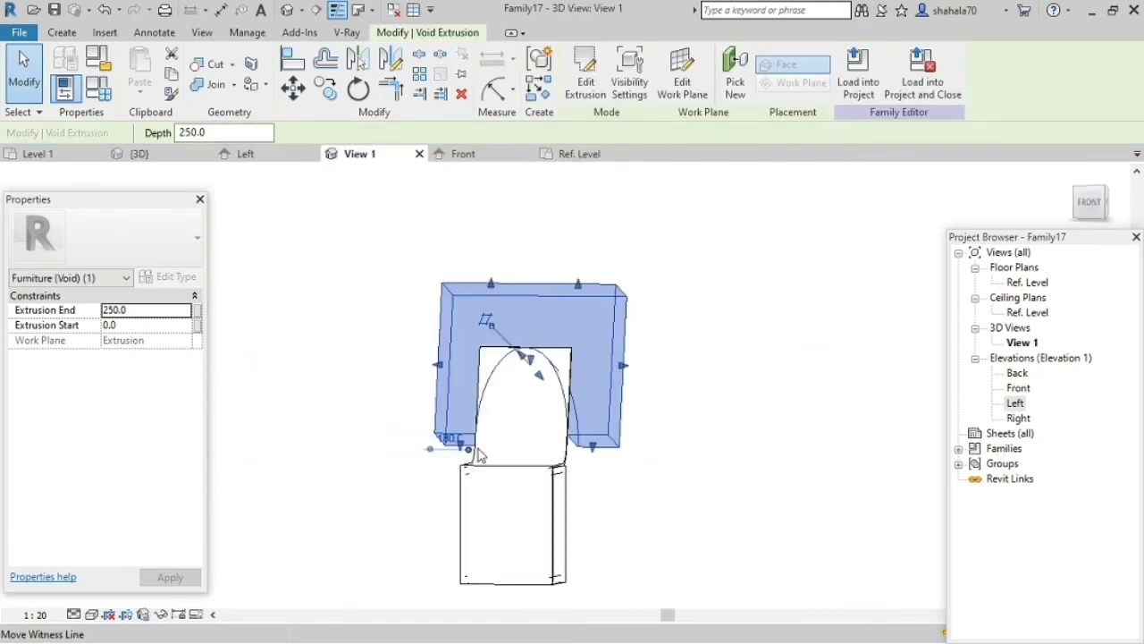
left_click(1109, 207)
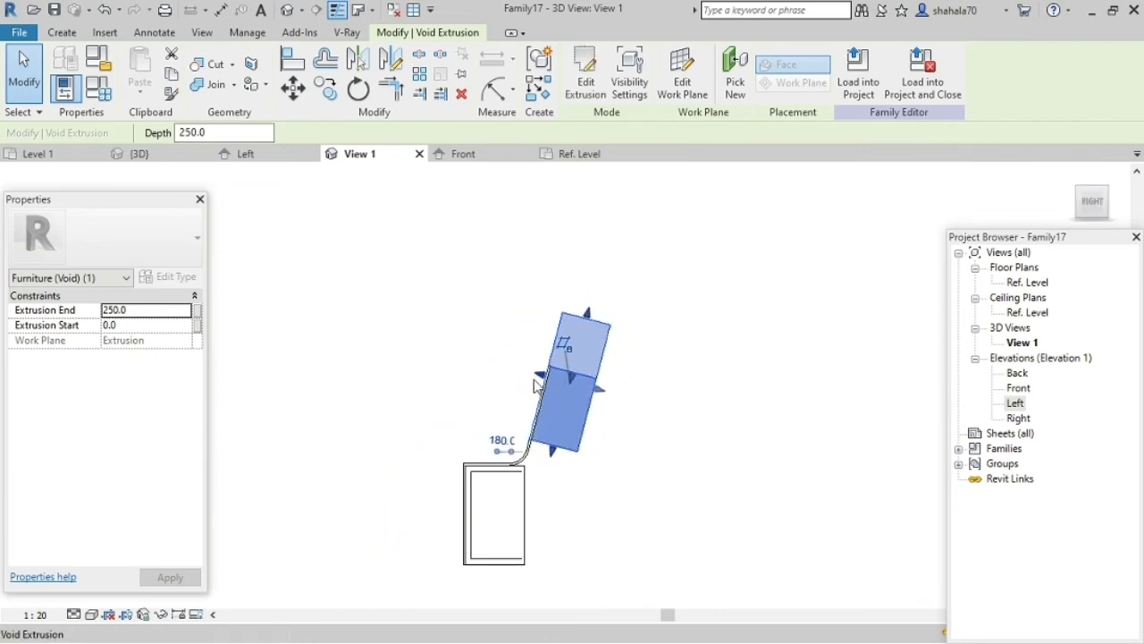
left_click_drag(538, 383, 506, 376)
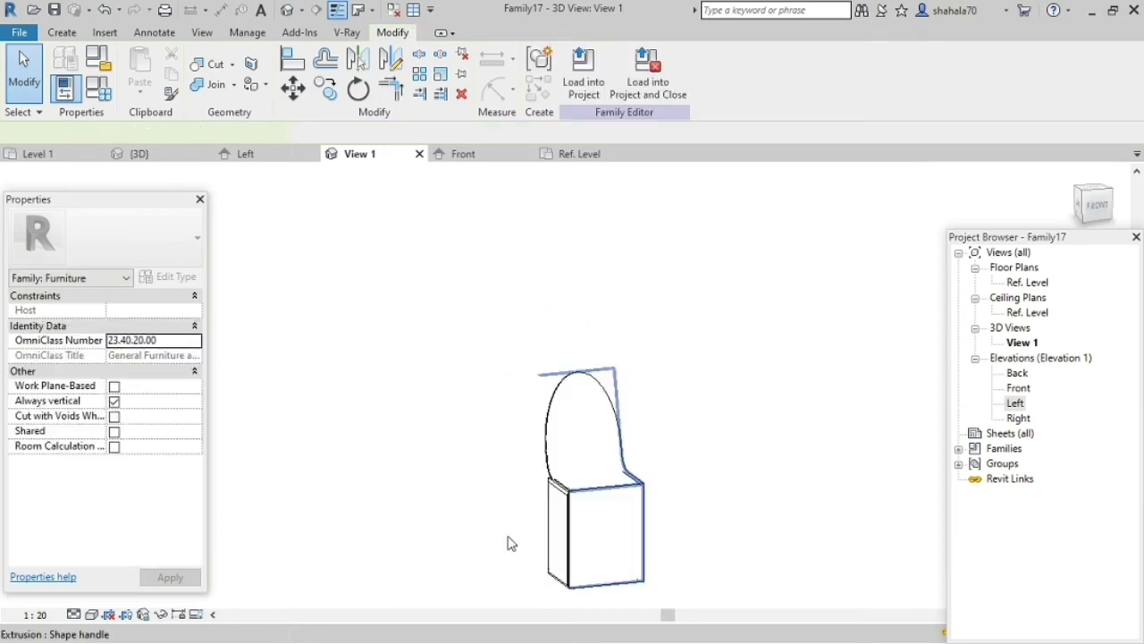
left_click(510, 542)
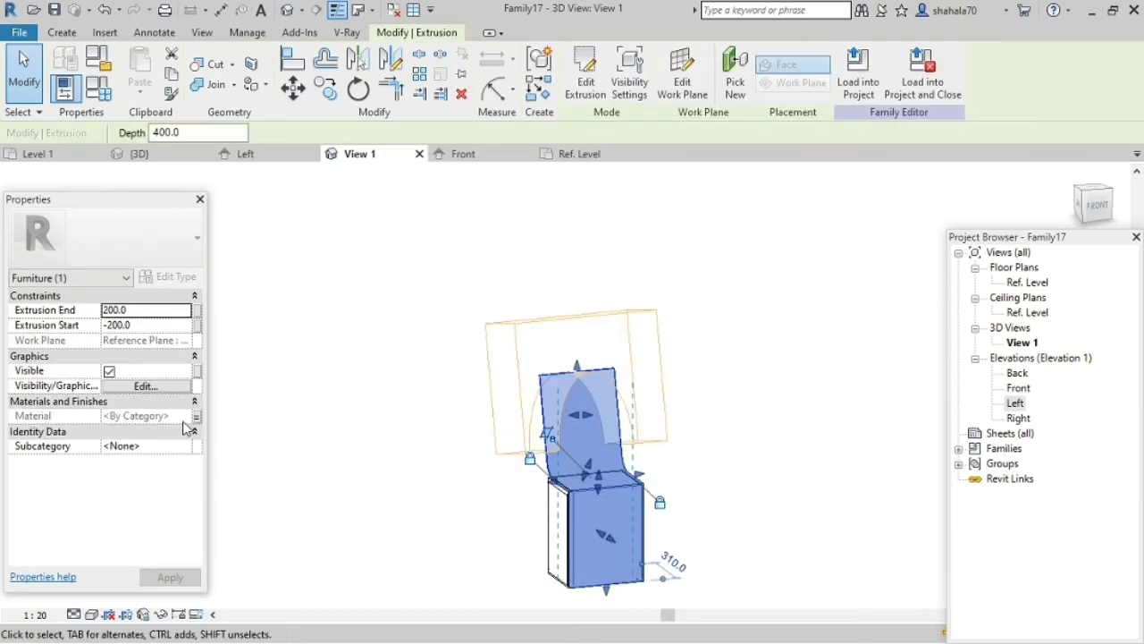
left_click(455, 491)
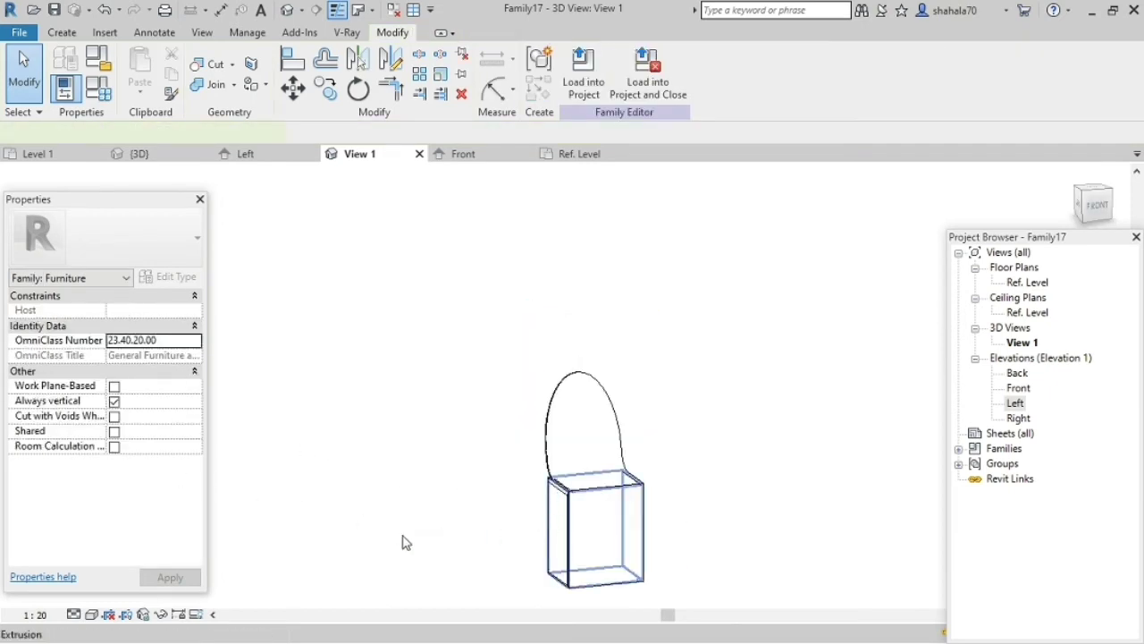
Step: Delete the solid base block extrusion beneath the seat
scroll(421, 526, "down", 2)
middle_click_drag(424, 561, 682, 526, "shift")
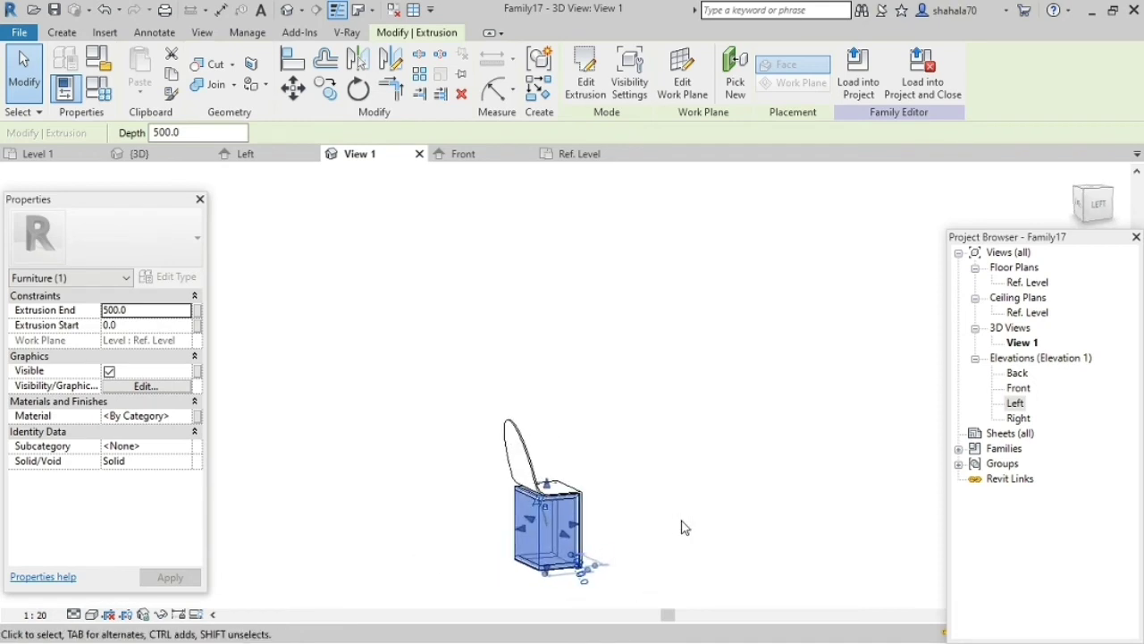
key("Delete")
Step: Associate the chair frame sweep's material with a new type parameter named Support Material, grouped under Materials and Finishes
scroll(521, 557, "up", 2)
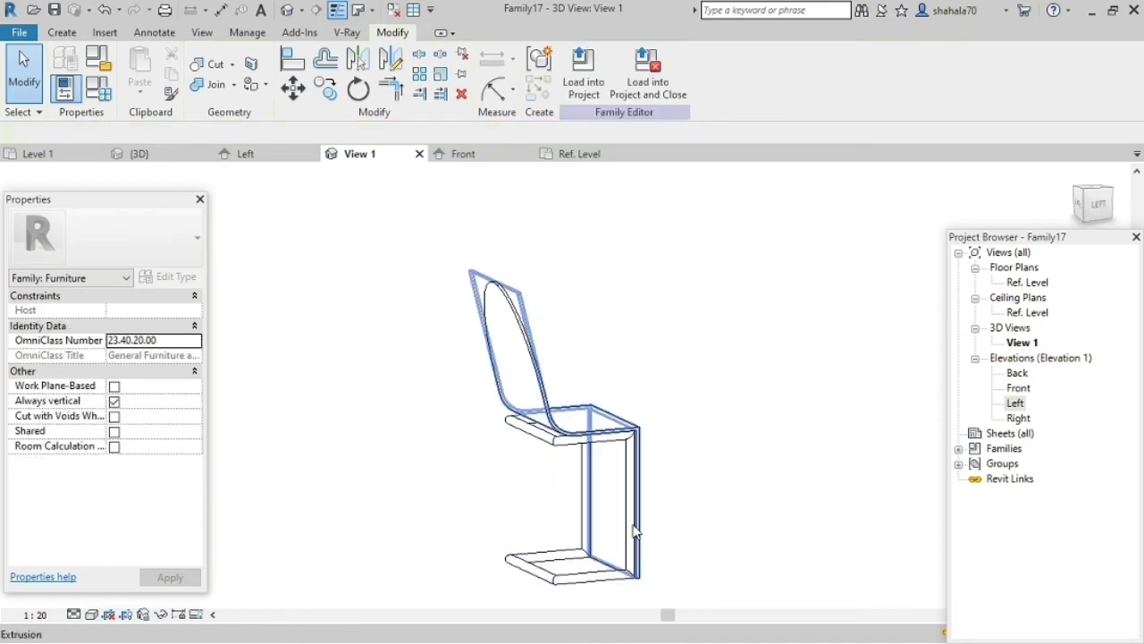
scroll(634, 526, "up", 2)
left_click(495, 385)
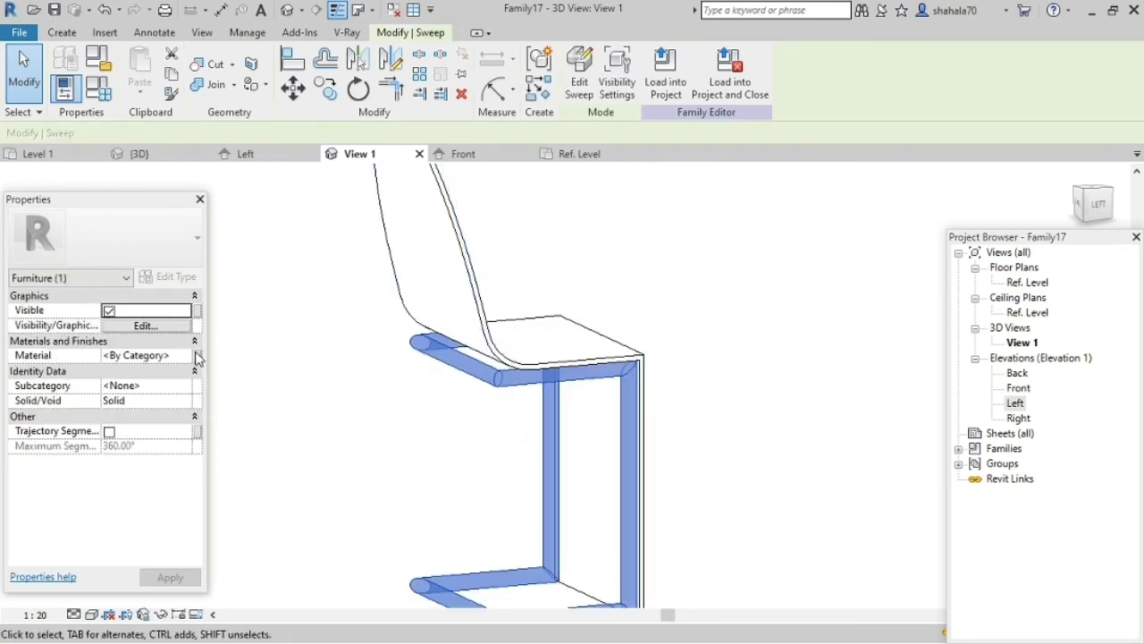
left_click(198, 355)
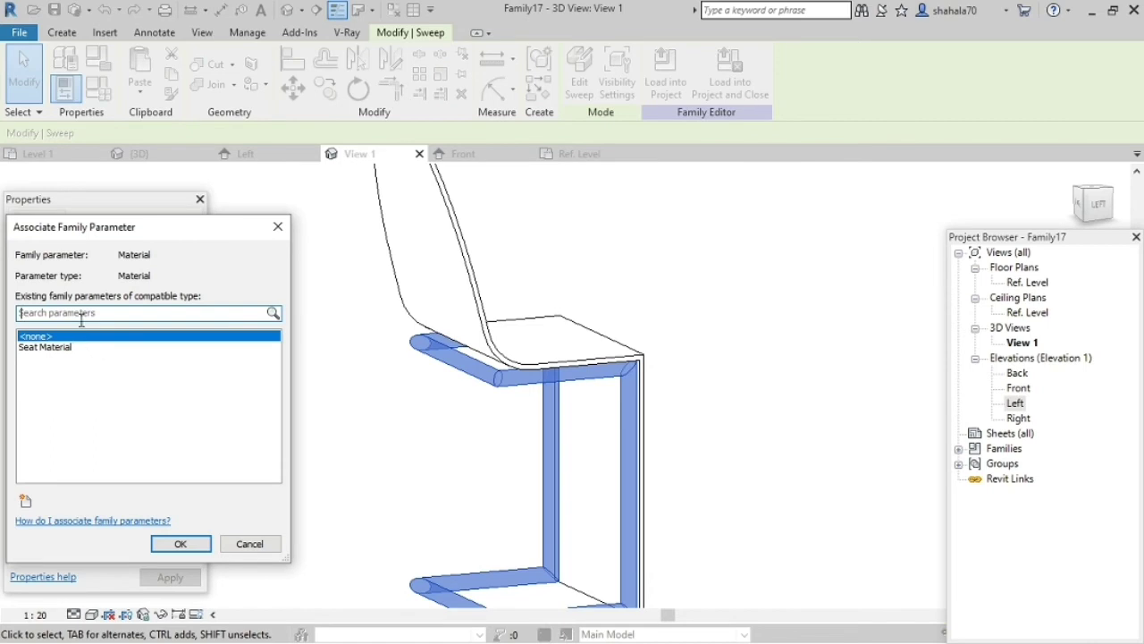
left_click(25, 501)
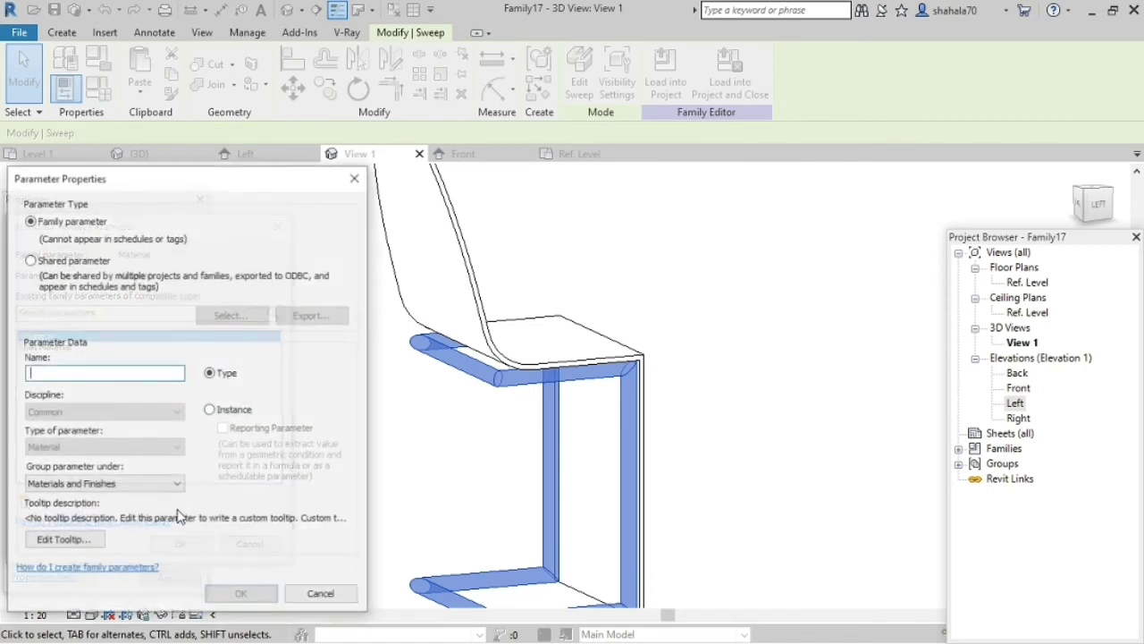
type("Support Material")
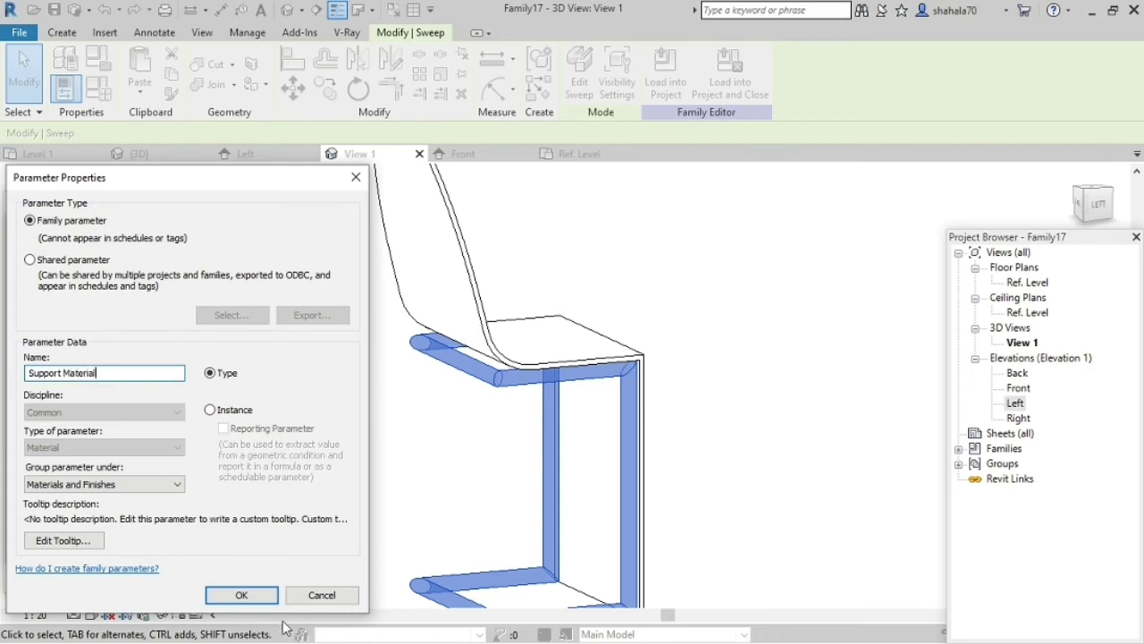
left_click(241, 595)
left_click(180, 544)
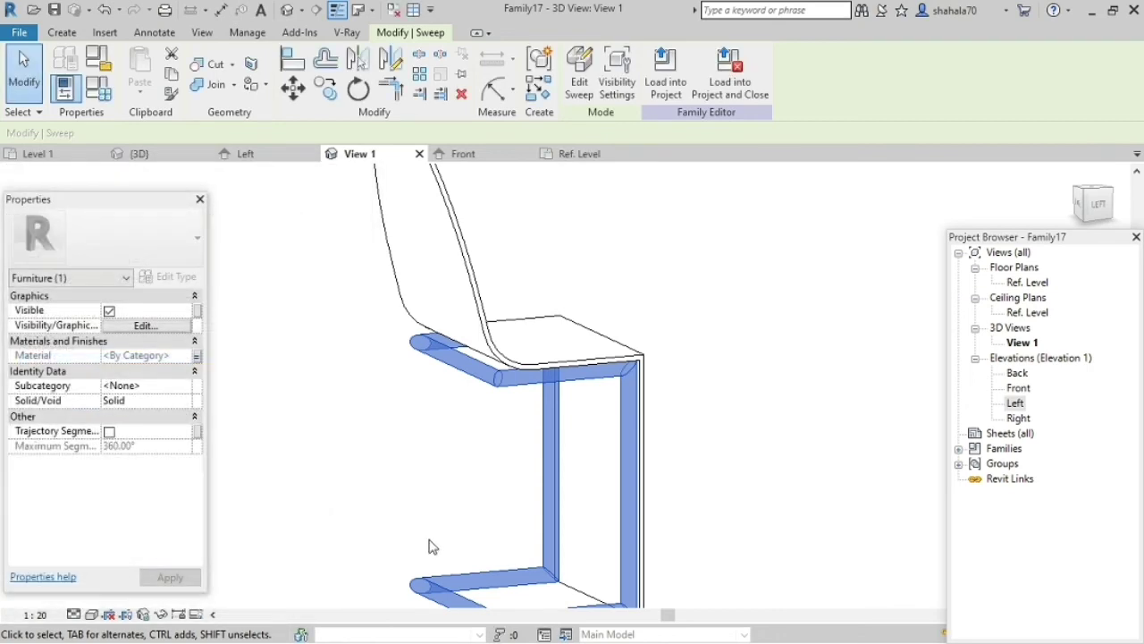
left_click(462, 544)
Step: Save the family as Chair and load it into the pr2 project
scroll(419, 519, "down", 3)
middle_click_drag(580, 529, 366, 519, "shift")
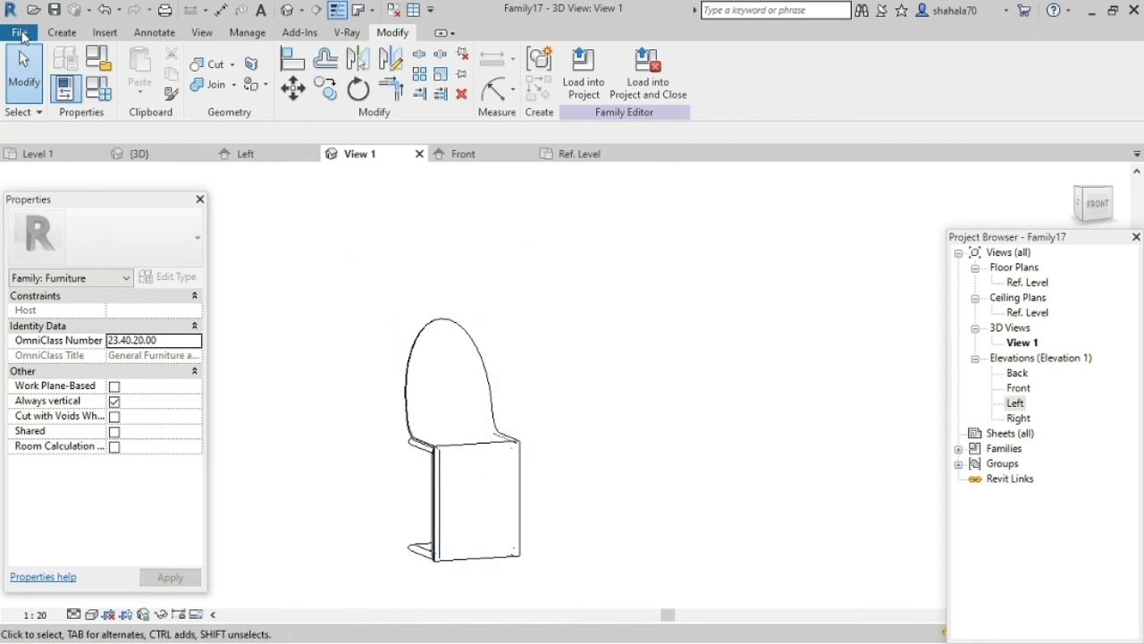
left_click(20, 33)
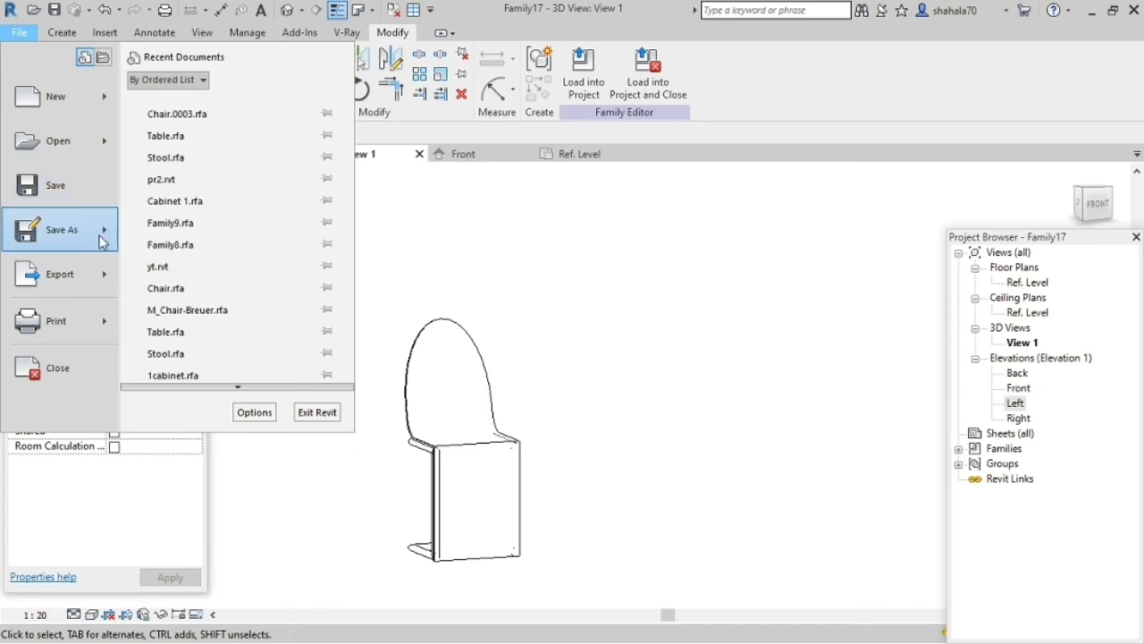
mouse_move(101, 242)
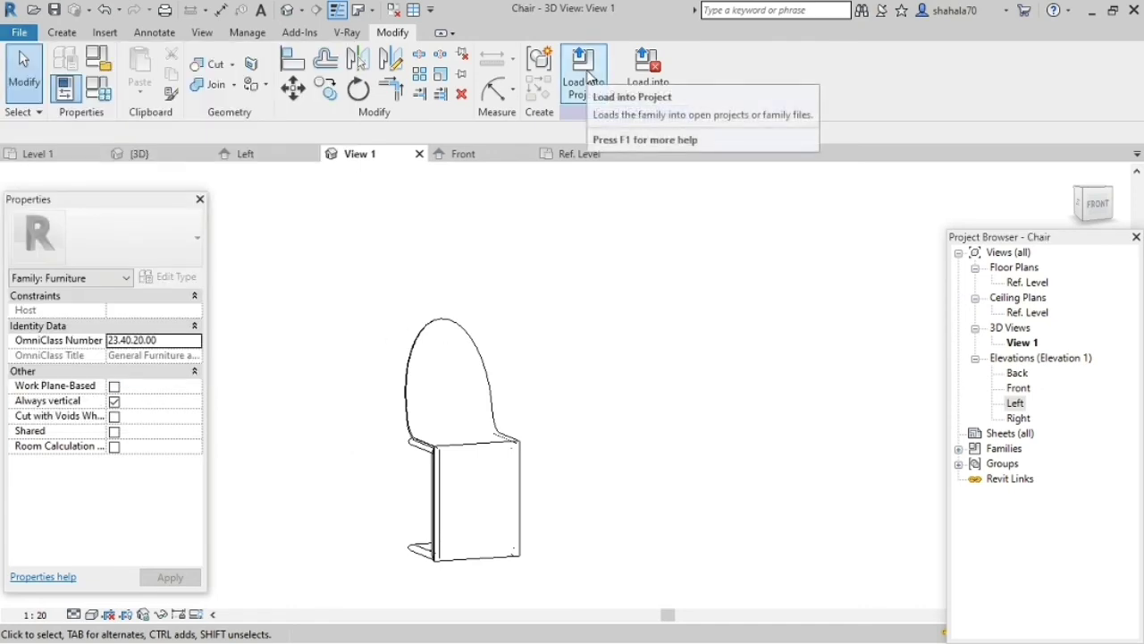
left_click(583, 82)
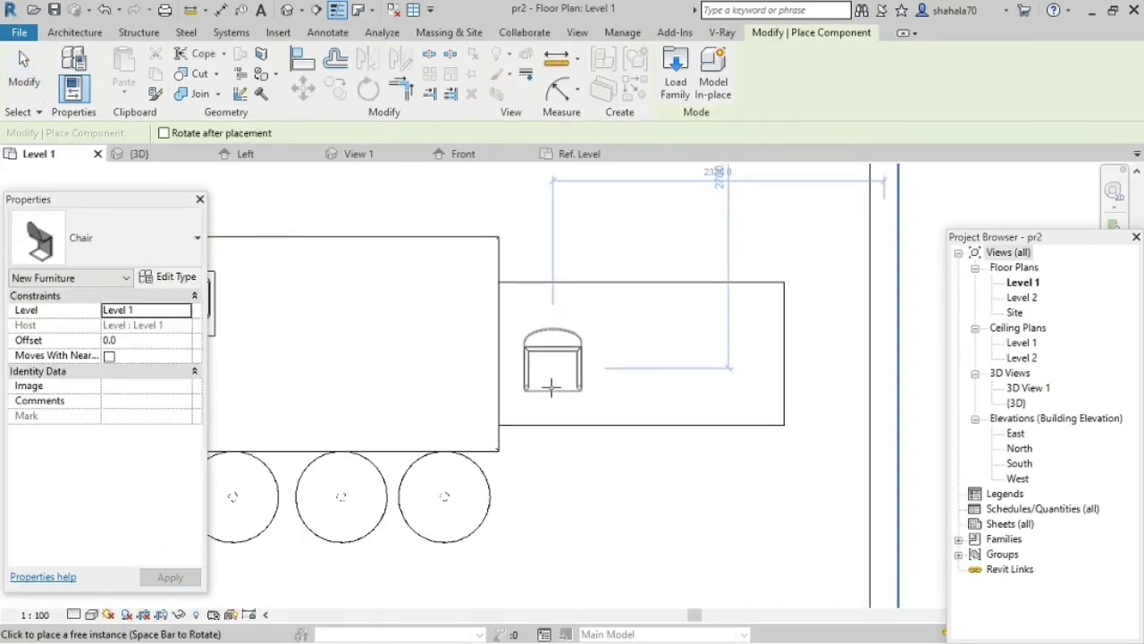
Step: Place a chair rotated 180° on the dining table's lower edge near the island, about 2360 mm from the right wall
key("space")
key("space")
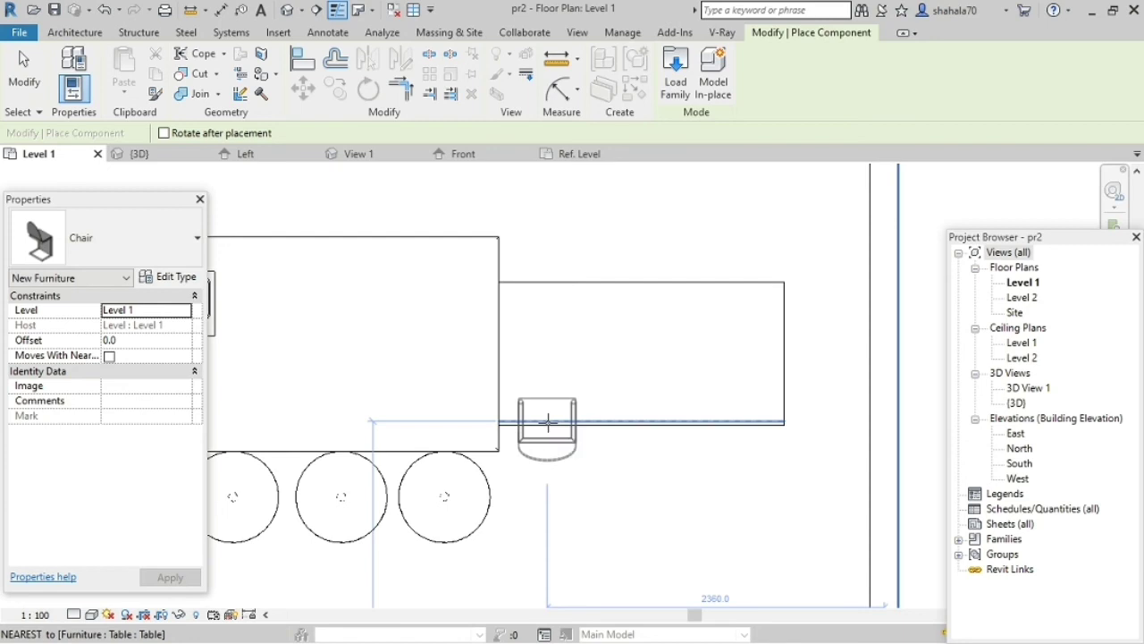
left_click(547, 420)
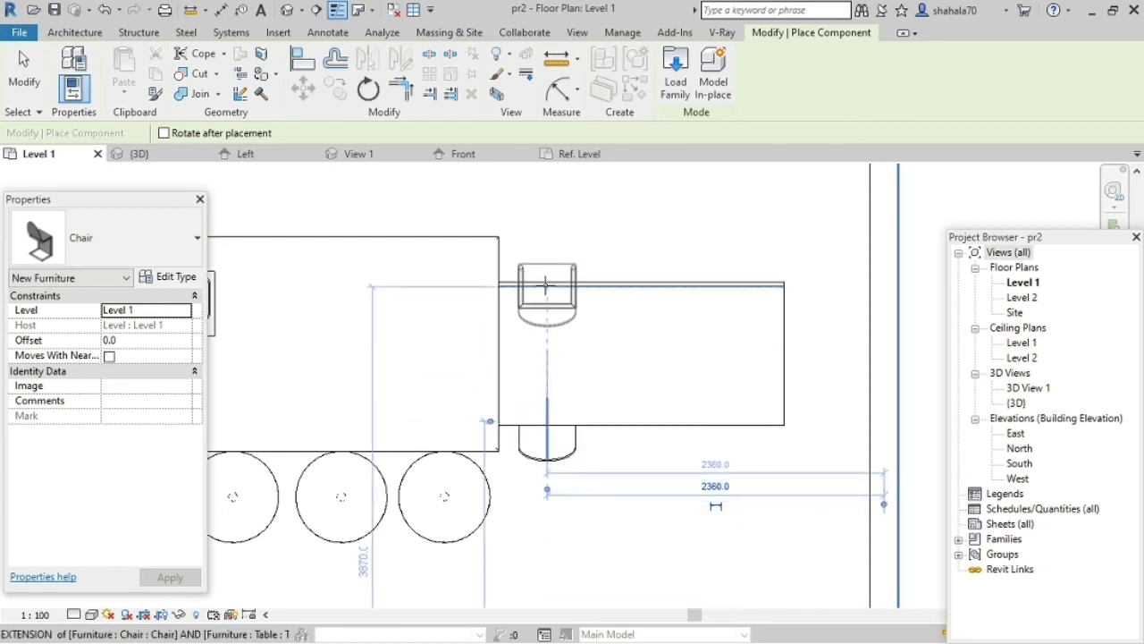
Step: Place three chairs facing the table along its upper edge, about 2360, 1700 and 1060 mm from the right wall
key("space")
key("space")
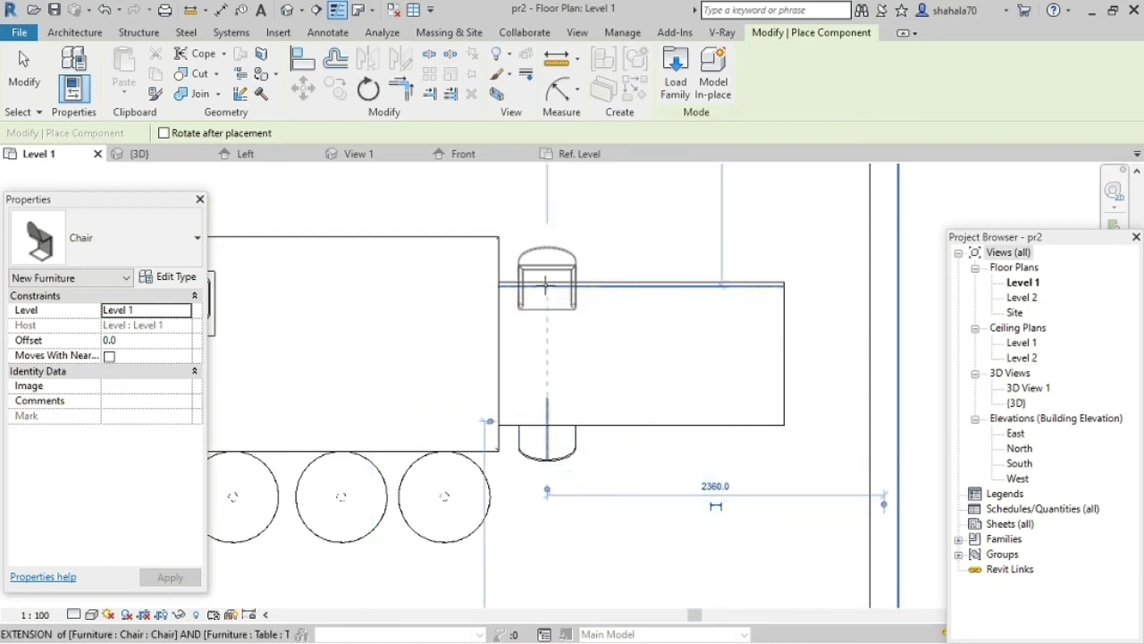
left_click(545, 285)
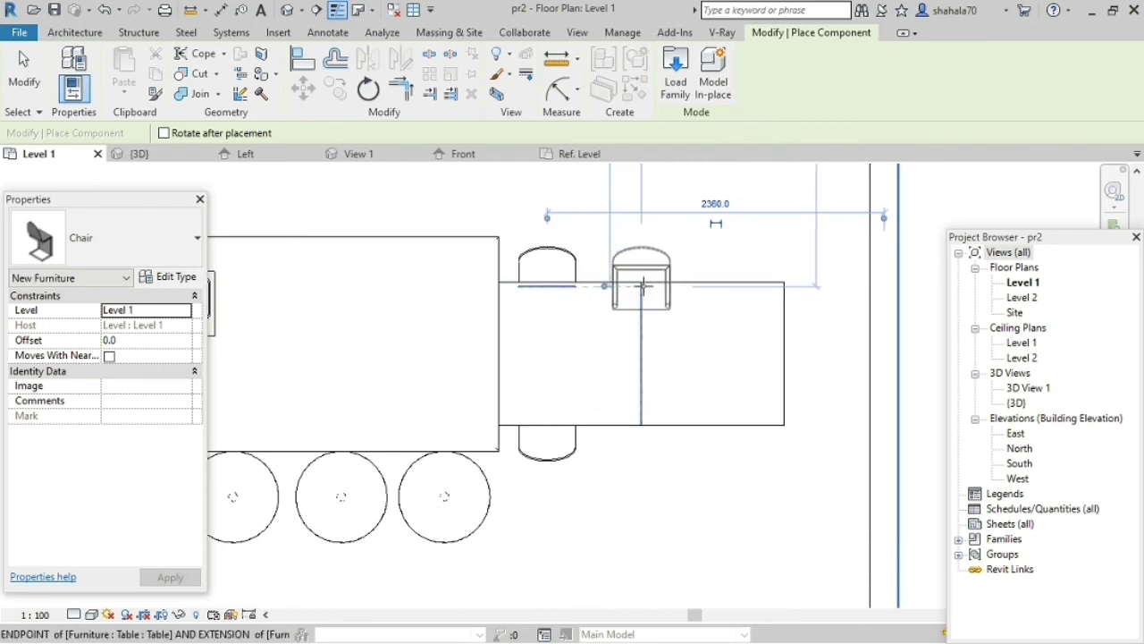
left_click(641, 284)
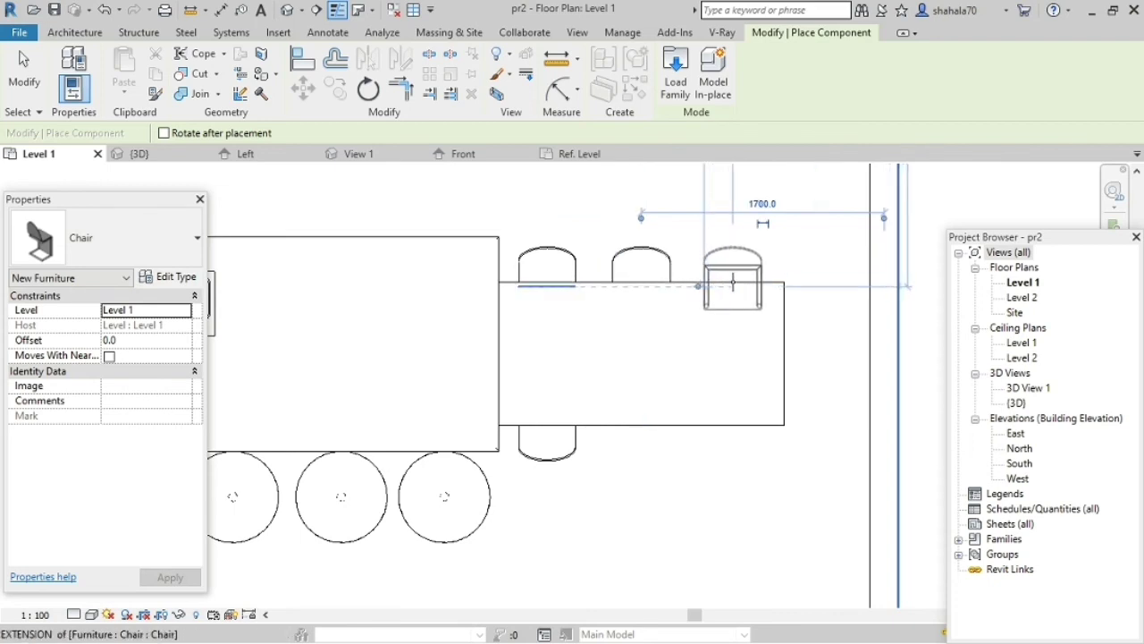
left_click(733, 284)
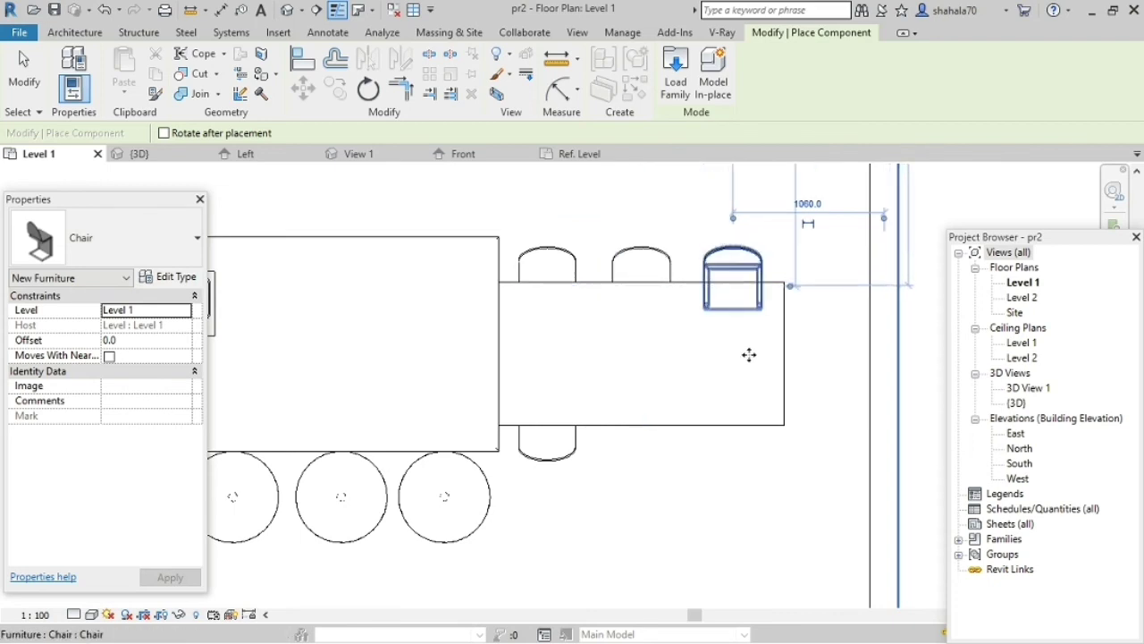
Step: Add two chairs facing the table along its lower edge, about 1000 and 1700 mm from the right wall
key("space")
key("space")
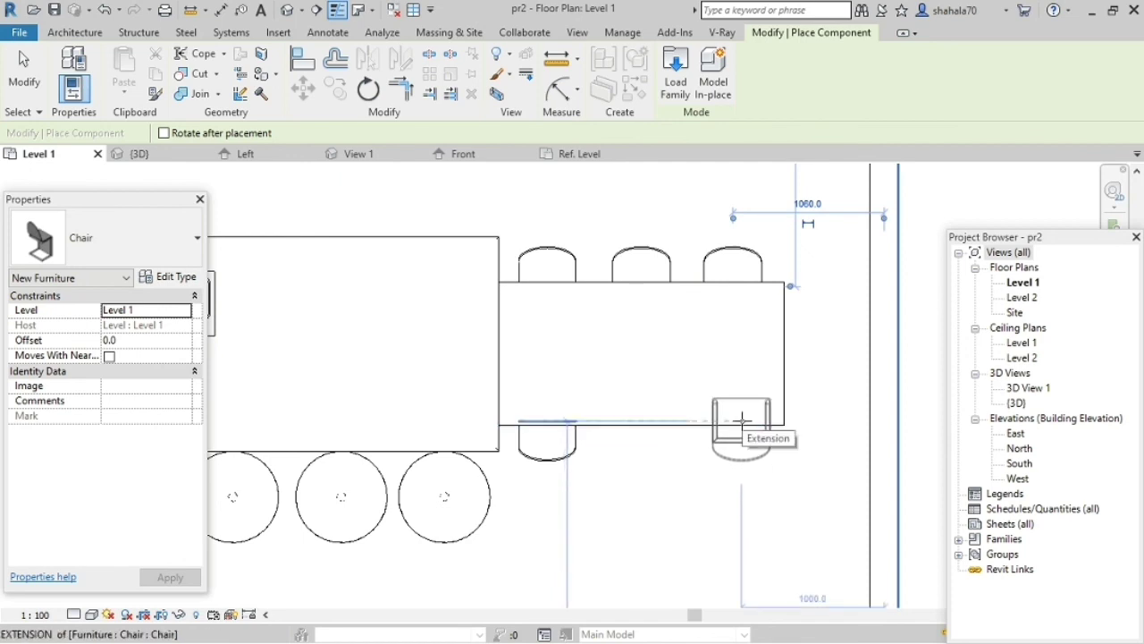
left_click(741, 420)
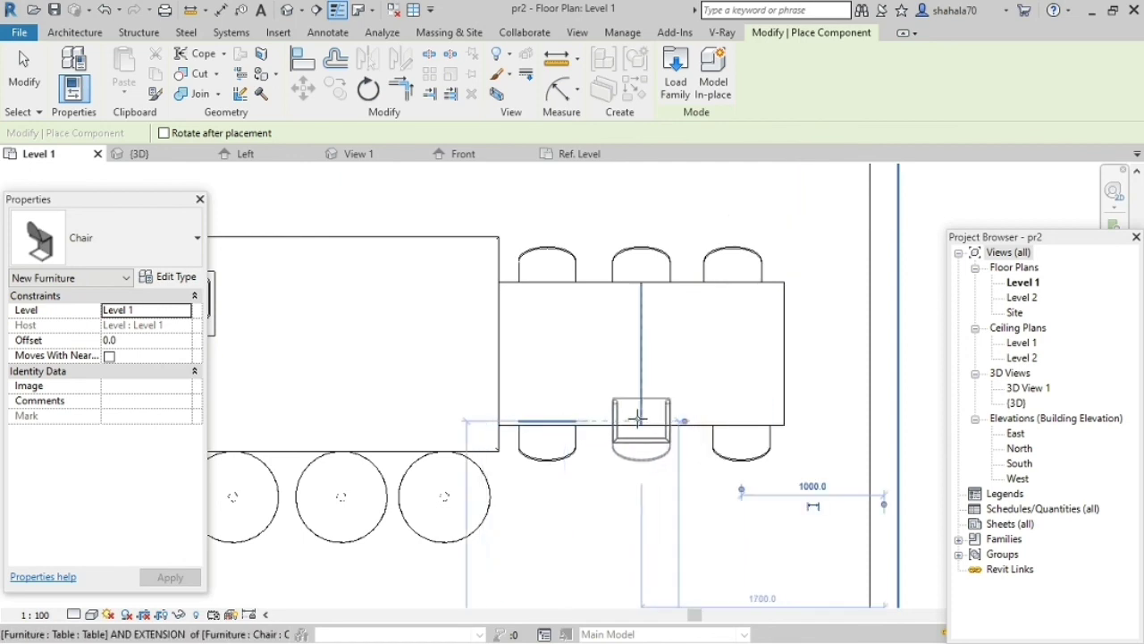
left_click(637, 417)
Step: Place one chair facing the table at the midpoint of its right end, about 730 mm from the wall, and finish placing
key("space")
key("space")
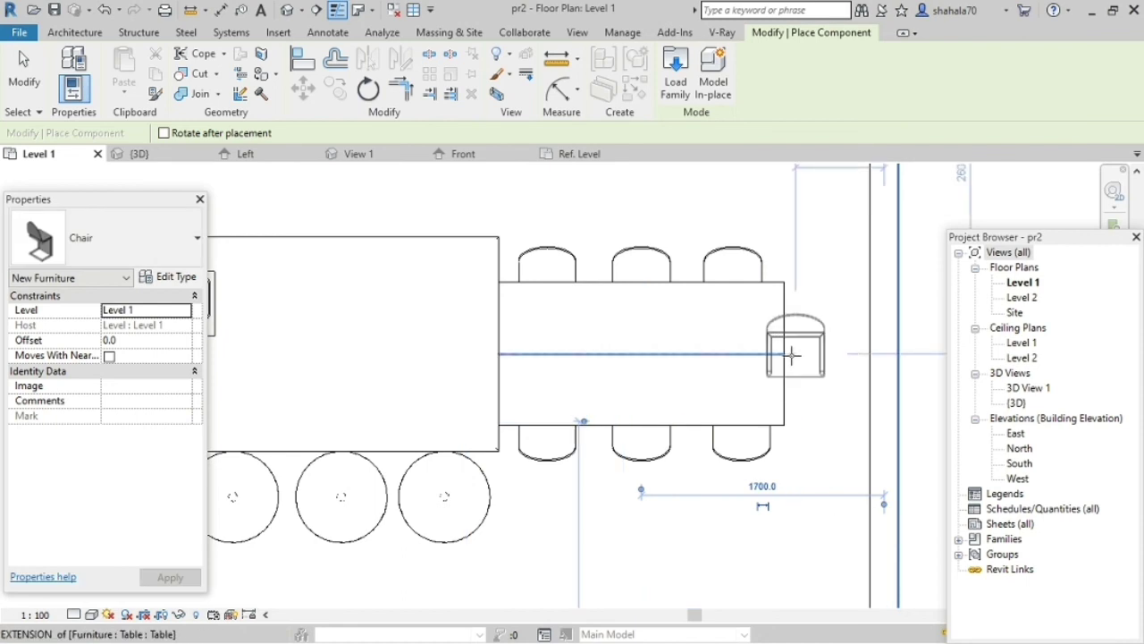
key("space")
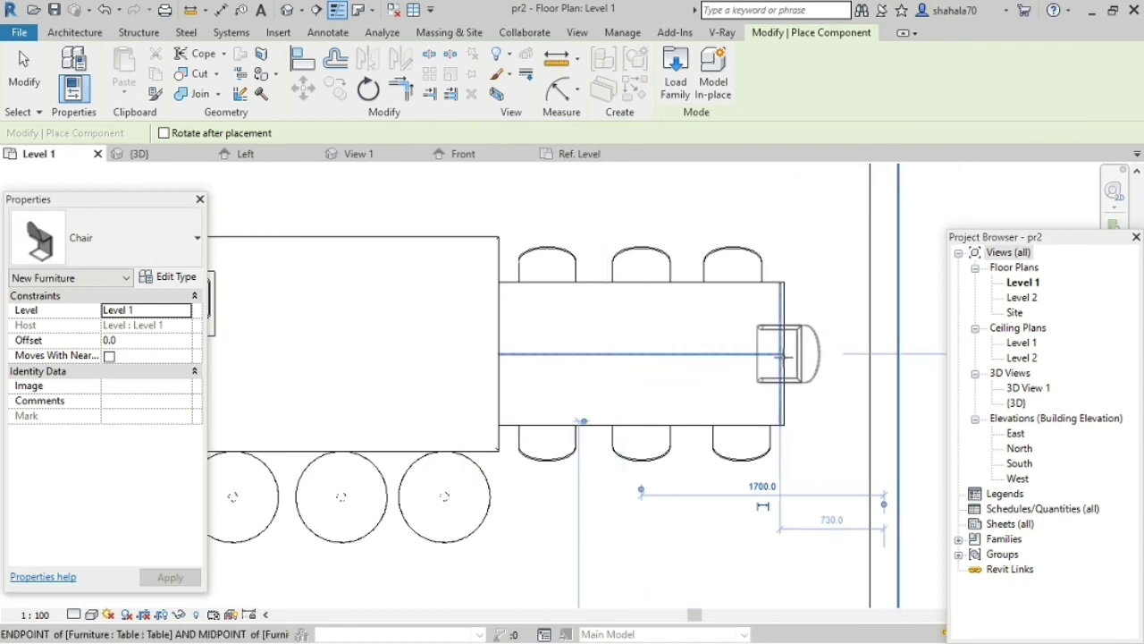
left_click(780, 356)
scroll(706, 411, "down", 3)
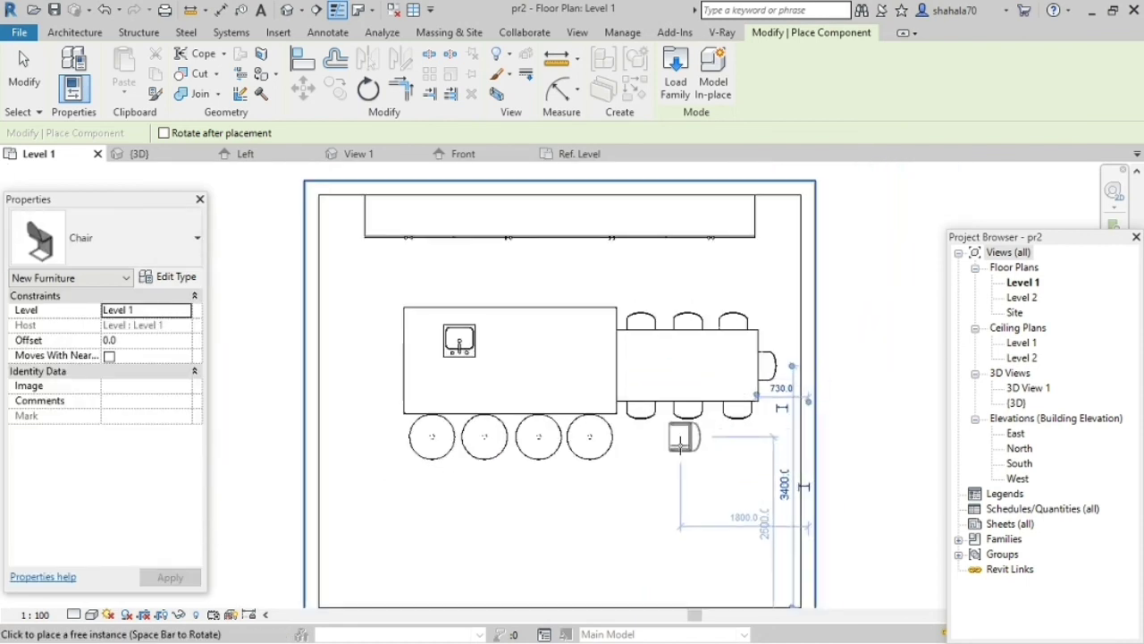
key("Escape")
key("Escape")
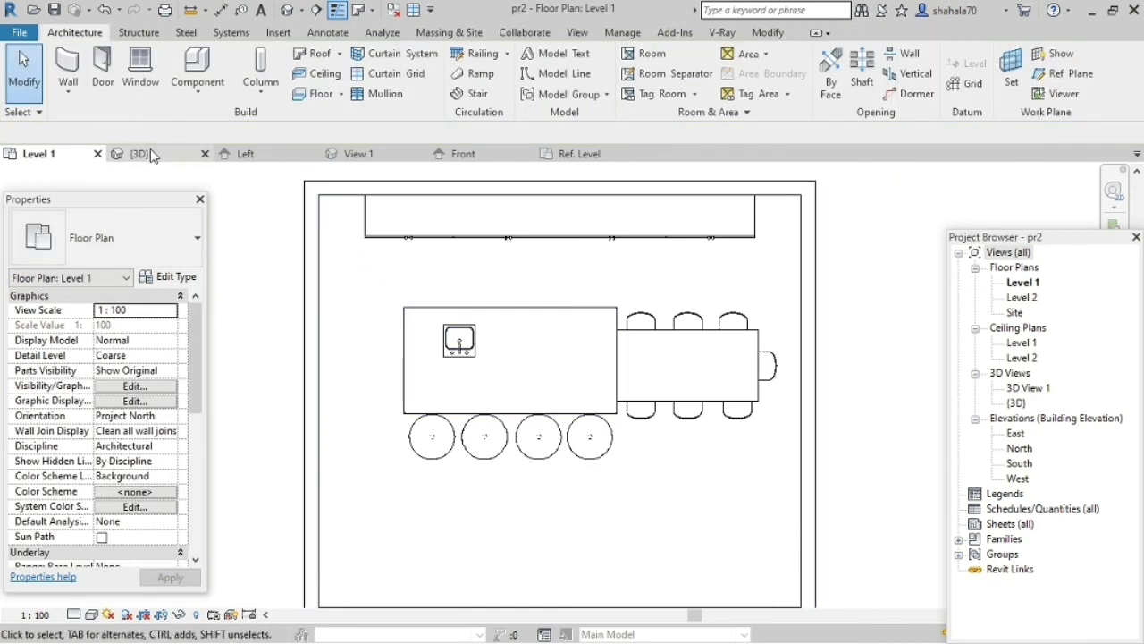
Step: In the {3D} view, set the Table type's Total Height to 900
left_click(139, 154)
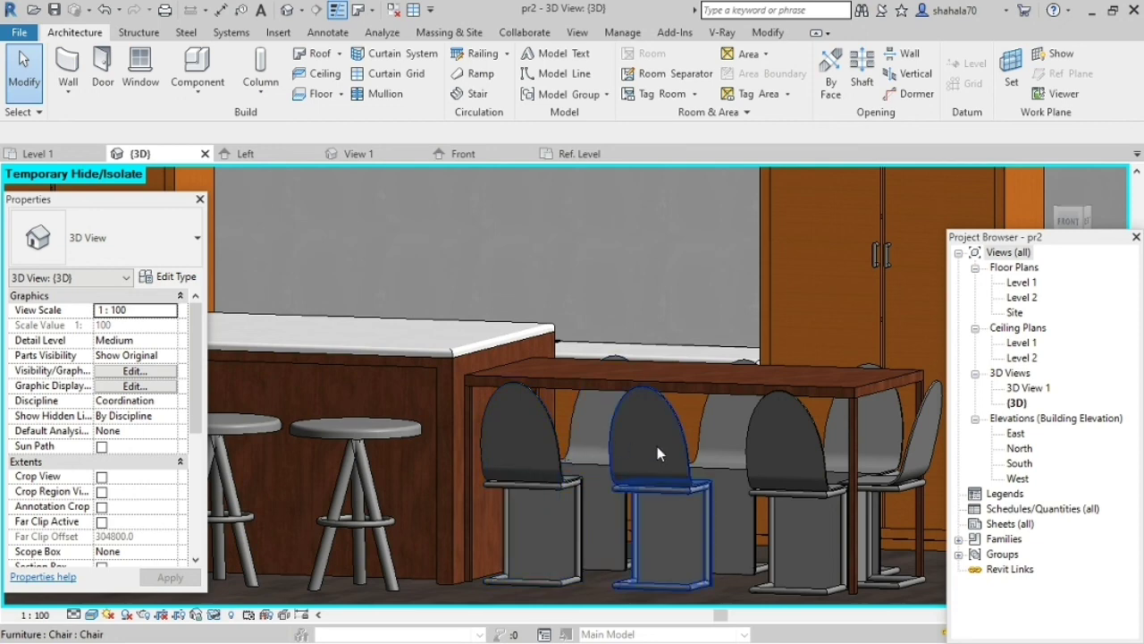
left_click(695, 380)
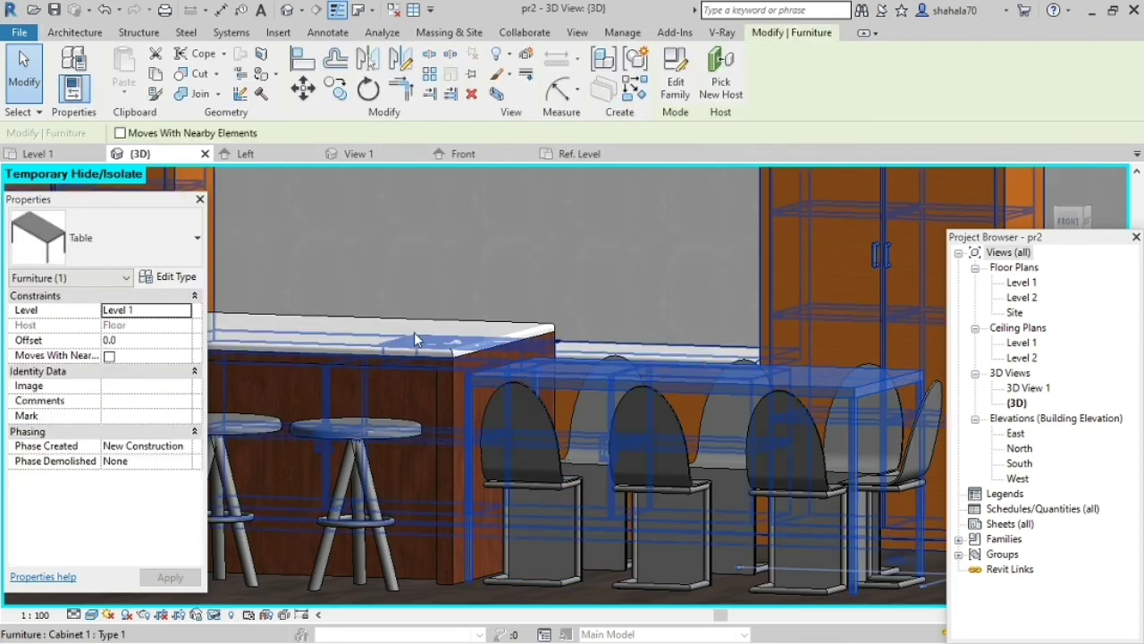
left_click(169, 276)
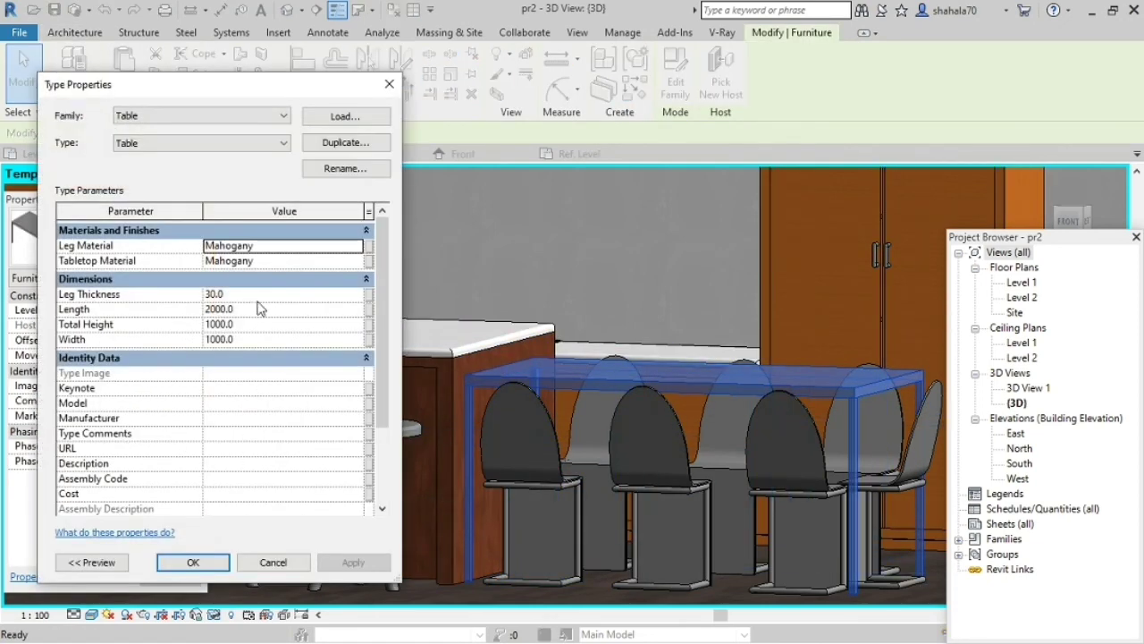
left_click(261, 325)
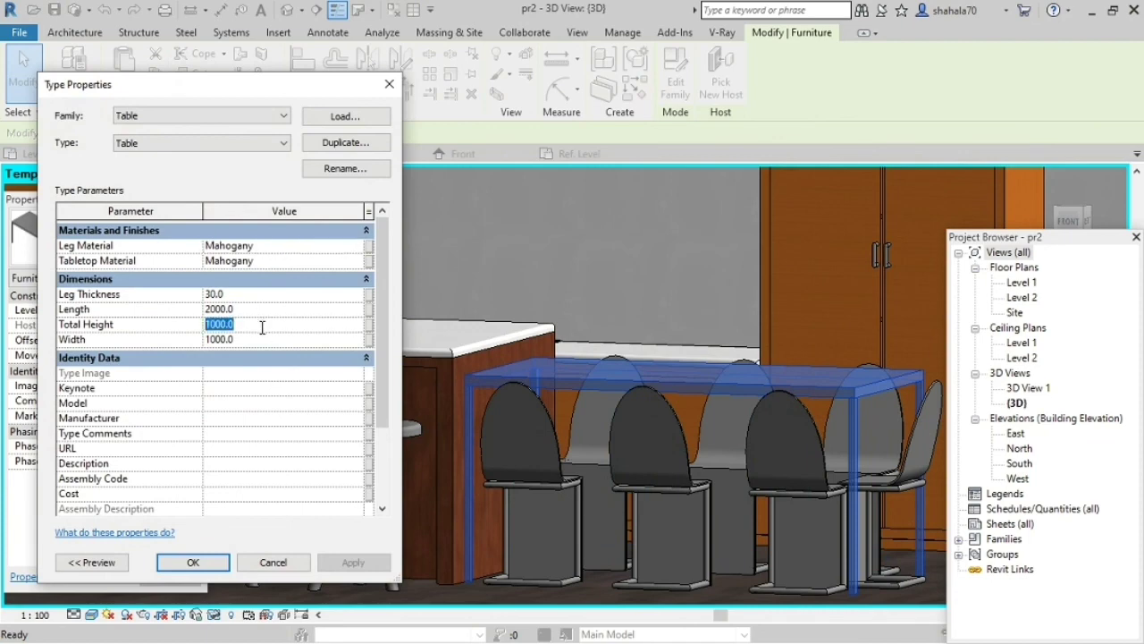
type("900")
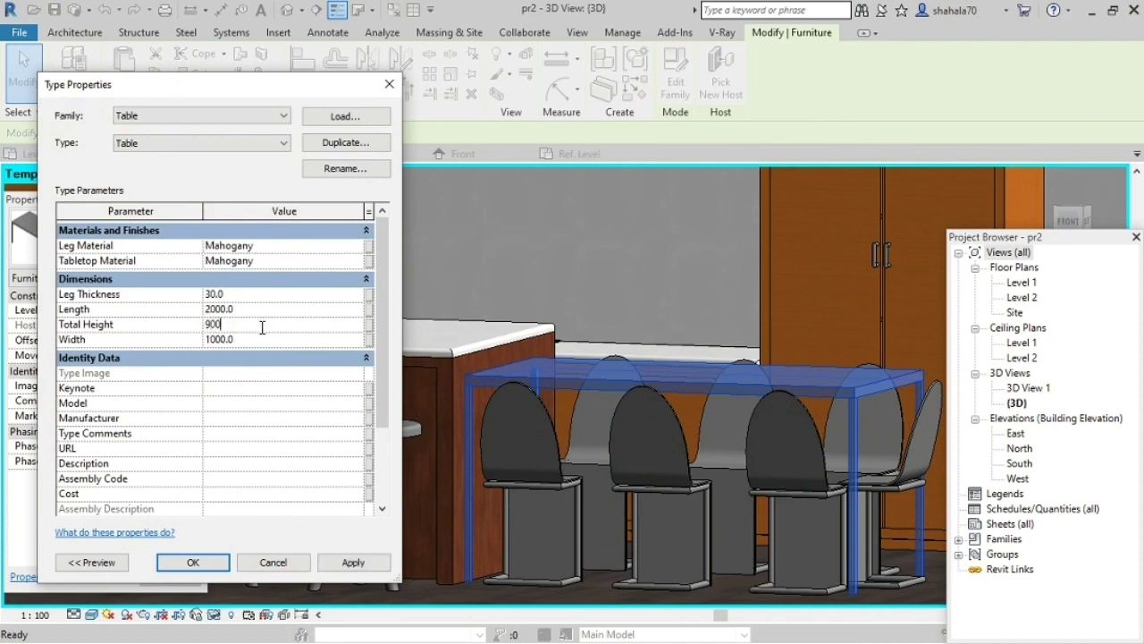
left_click(350, 561)
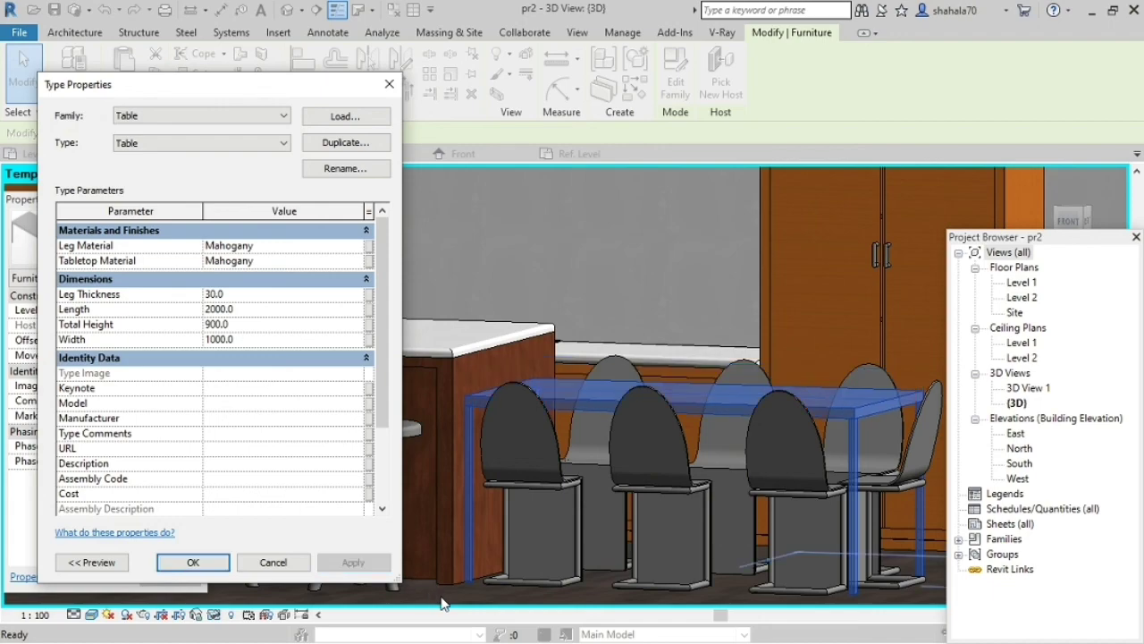
left_click(215, 564)
key("Escape")
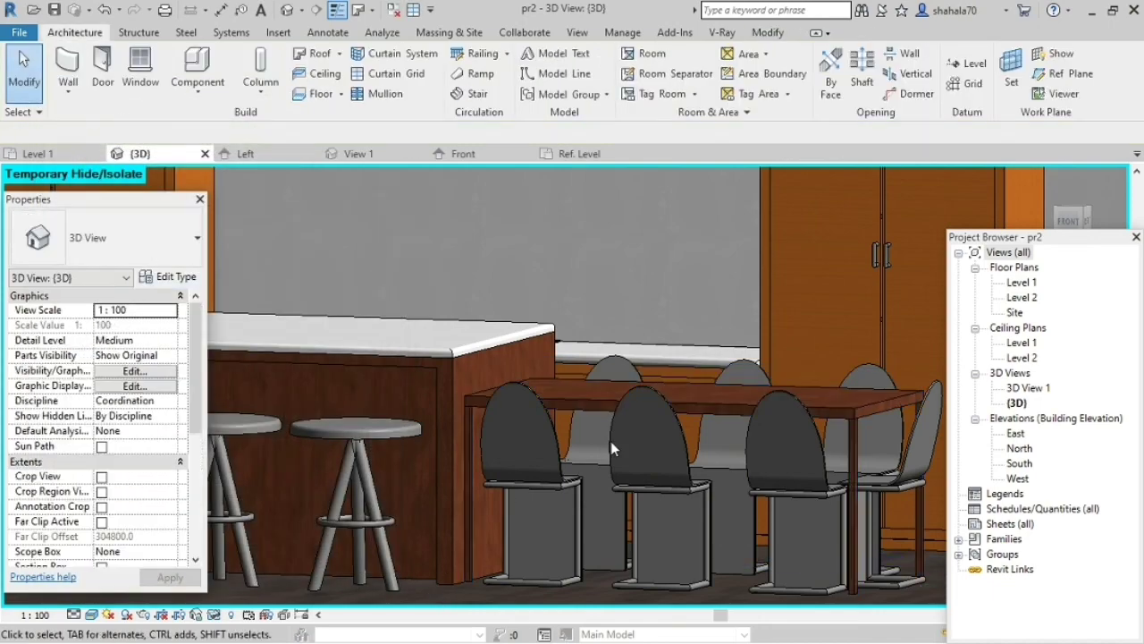
Step: Open the type properties of a dining chair and its Seat Material for editing
scroll(611, 443, "down", 2)
scroll(606, 455, "down", 1)
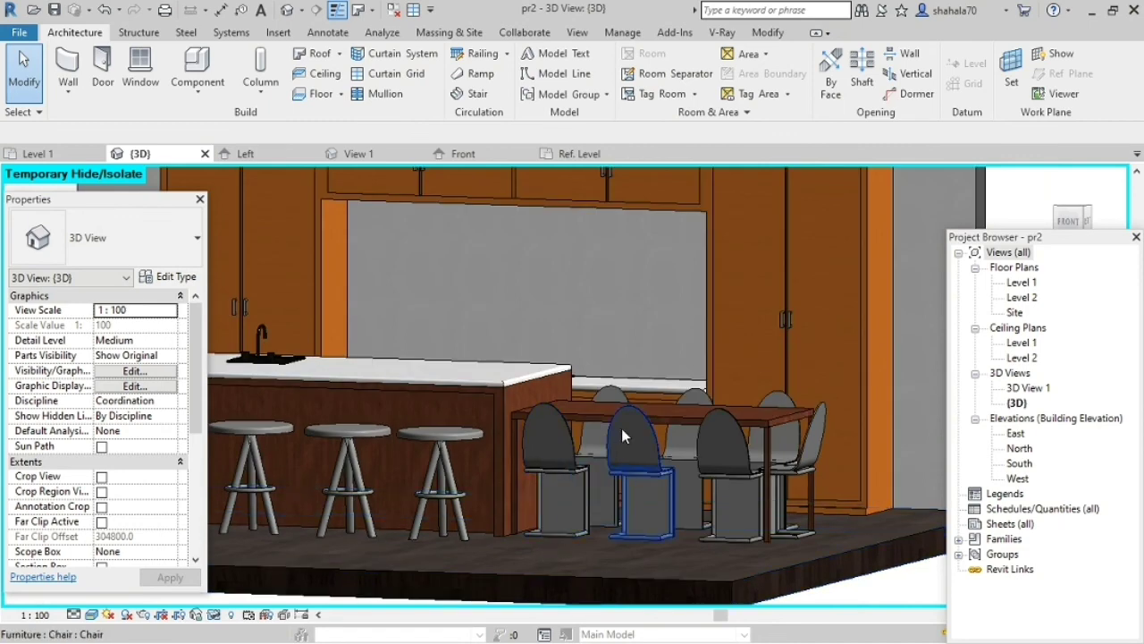
left_click(624, 435)
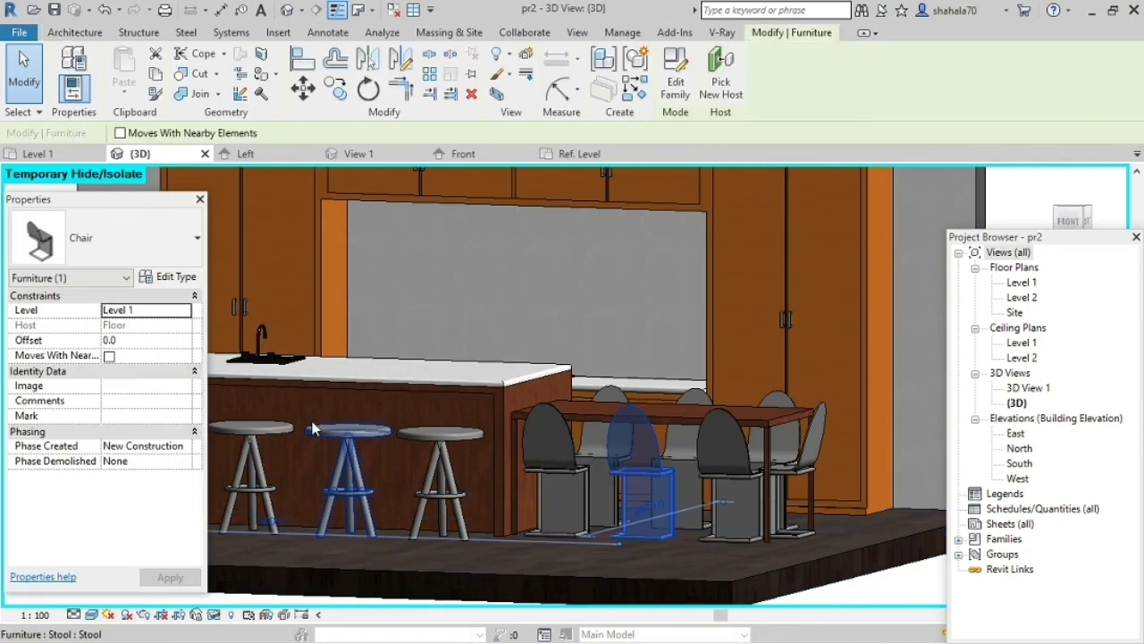
left_click(175, 278)
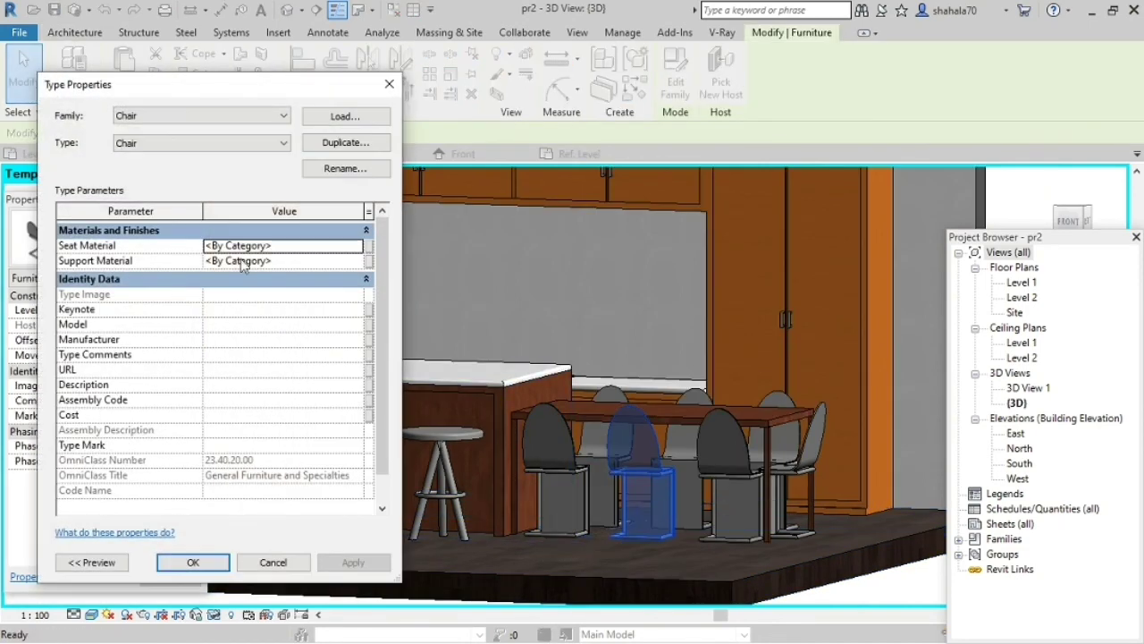
left_click(356, 248)
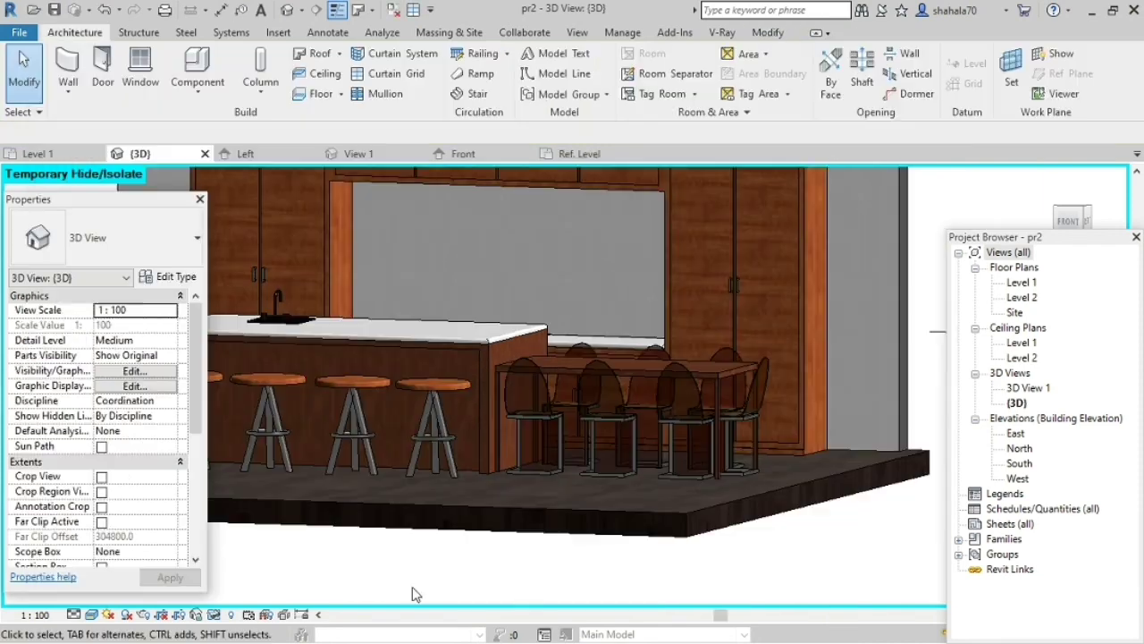